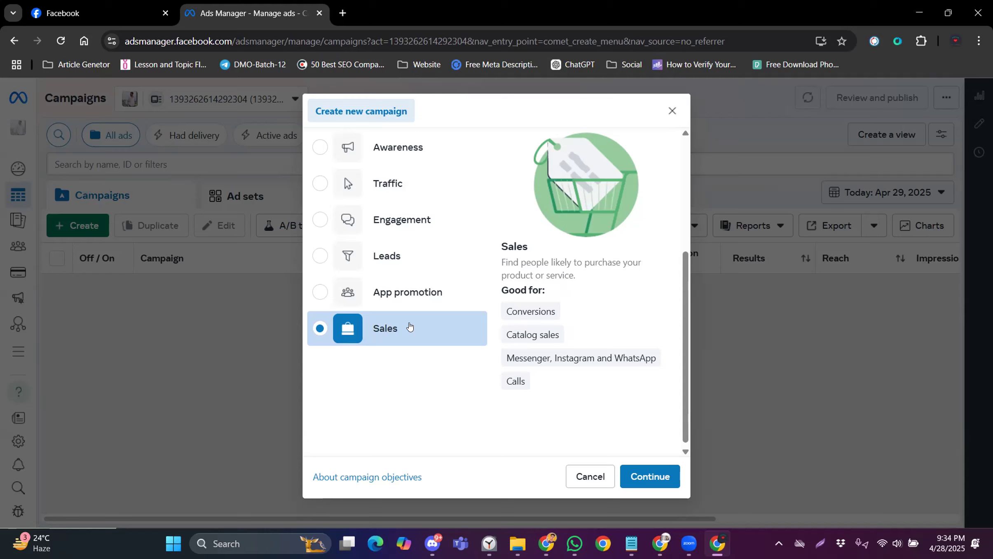
# - Choose Awareness as the campaign objective and create the draft campaign
pyautogui.scroll(2, 491, 223)
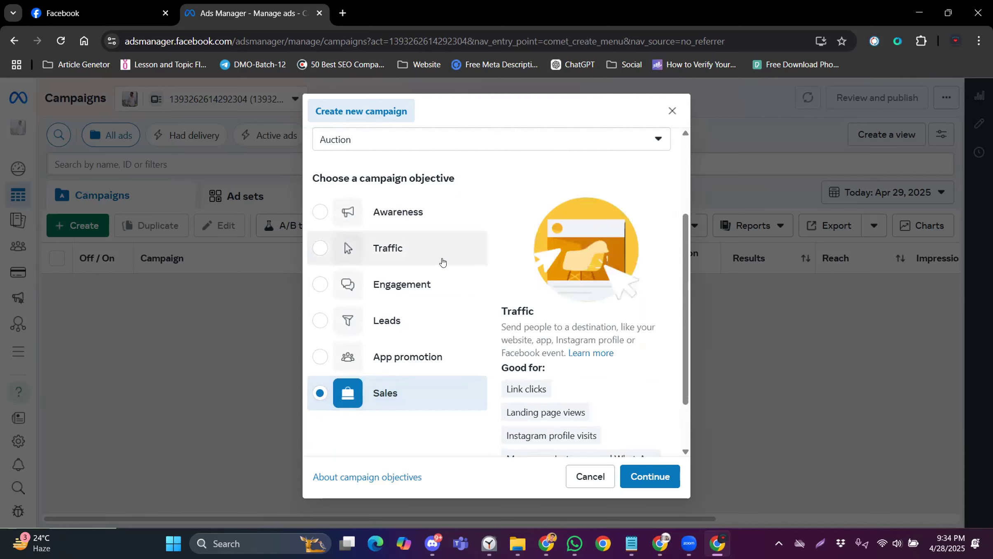
pyautogui.click(321, 212)
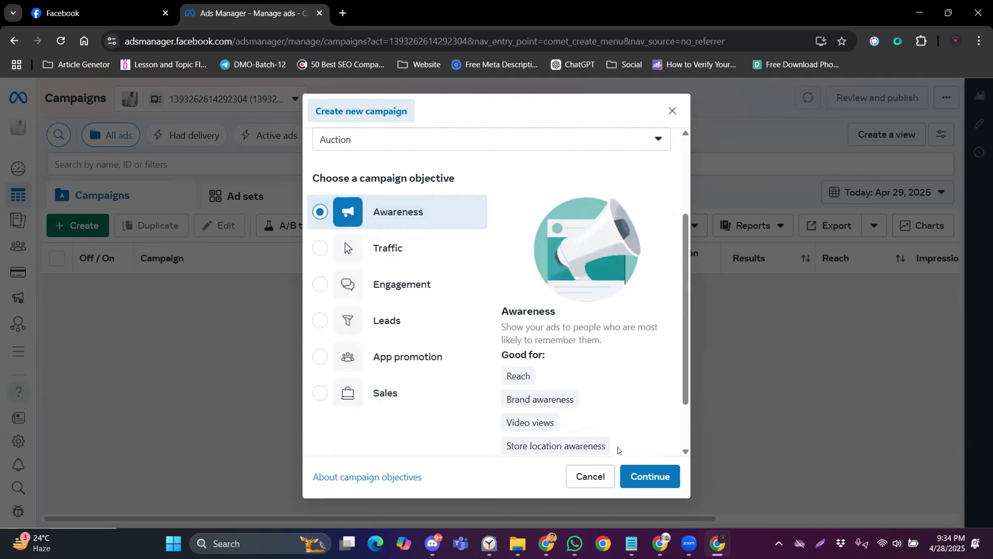
pyautogui.click(628, 474)
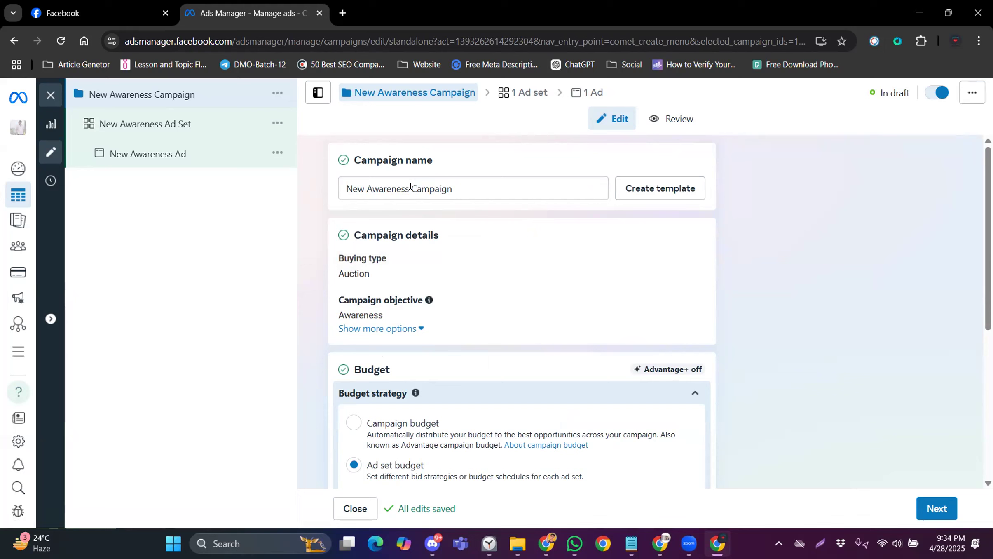
# - Rename the campaign from 'New Awareness Campaign' to 'Campaign-1'
pyautogui.moveTo(413, 188); pyautogui.dragTo(327, 191)
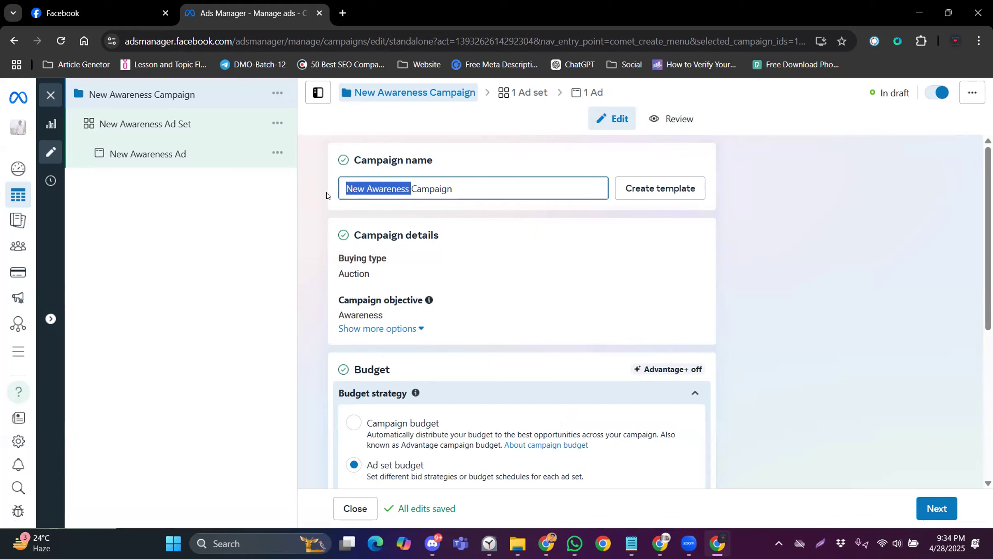
pyautogui.press('BackSpace')
pyautogui.click(407, 195)
pyautogui.click(402, 188)
pyautogui.write('-1')
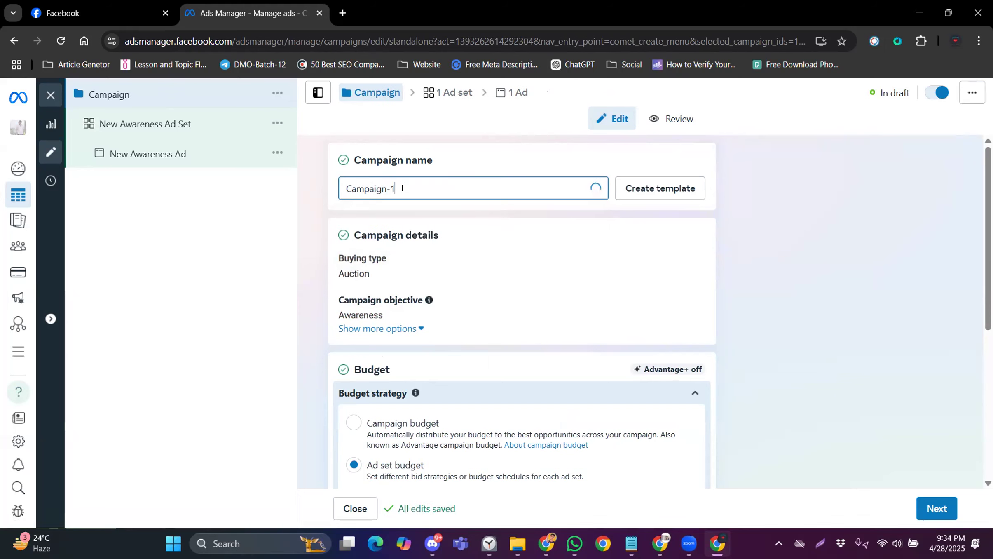
pyautogui.click(452, 210)
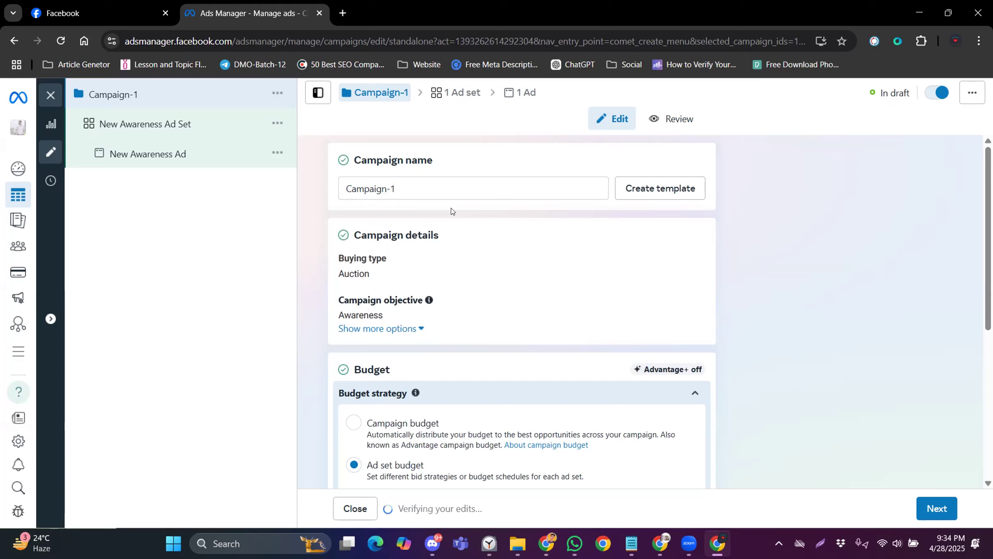
# - Scroll through the campaign settings and continue to the ad set
pyautogui.scroll(-2, 382, 274)
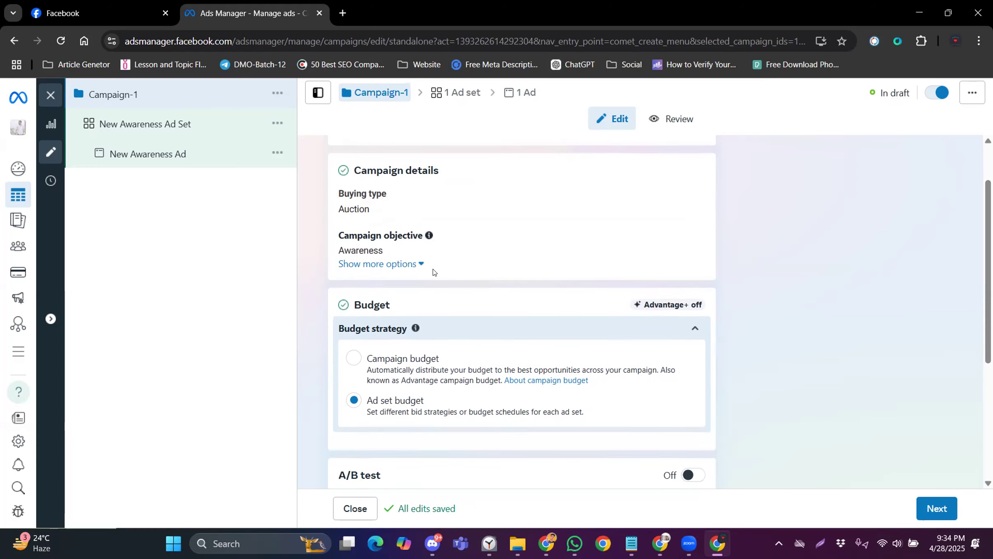
pyautogui.scroll(-2, 433, 271)
pyautogui.scroll(-1, 425, 309)
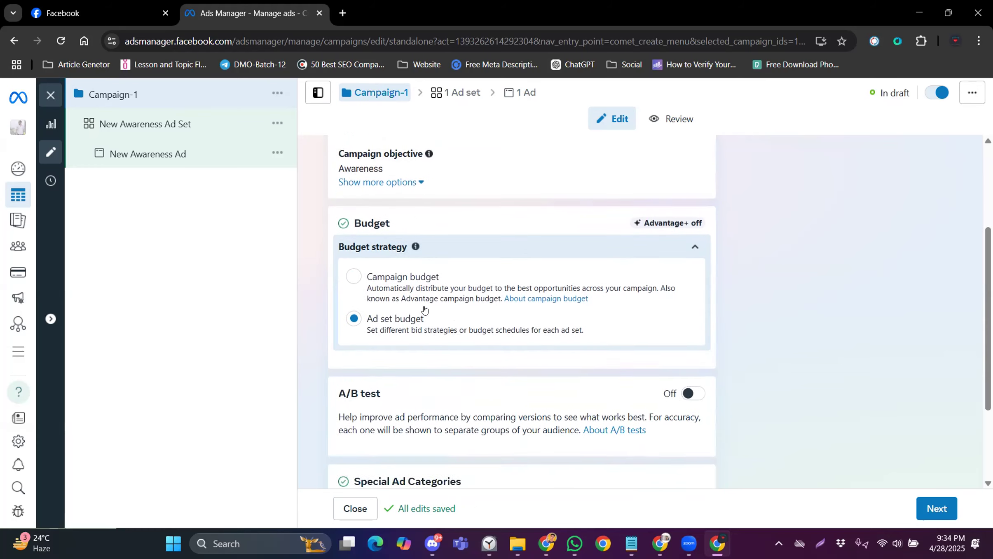
pyautogui.scroll(-1, 424, 310)
pyautogui.scroll(-1, 418, 291)
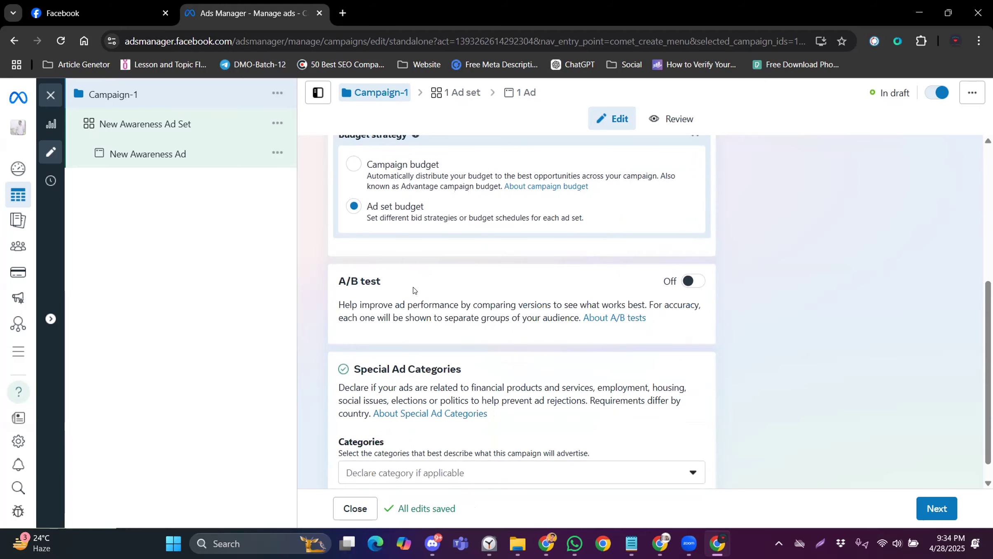
pyautogui.scroll(-1, 458, 310)
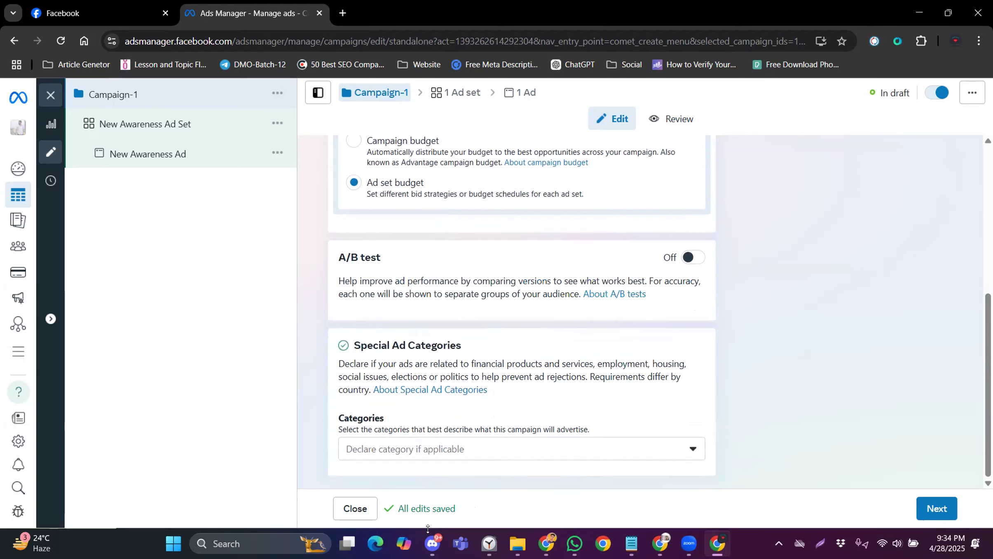
pyautogui.click(945, 509)
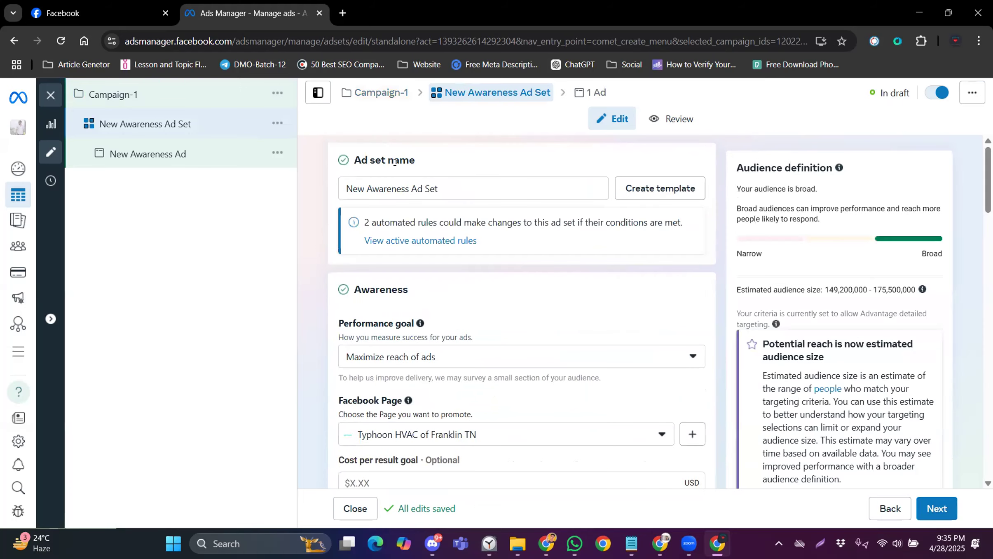
# - Rename the ad set to 'Ad Set-1'
pyautogui.click(403, 188)
pyautogui.hotkey('ctrl', 'a')
pyautogui.write('Ad Set-1')
pyautogui.scroll(-2, 376, 275)
pyautogui.scroll(-1, 412, 269)
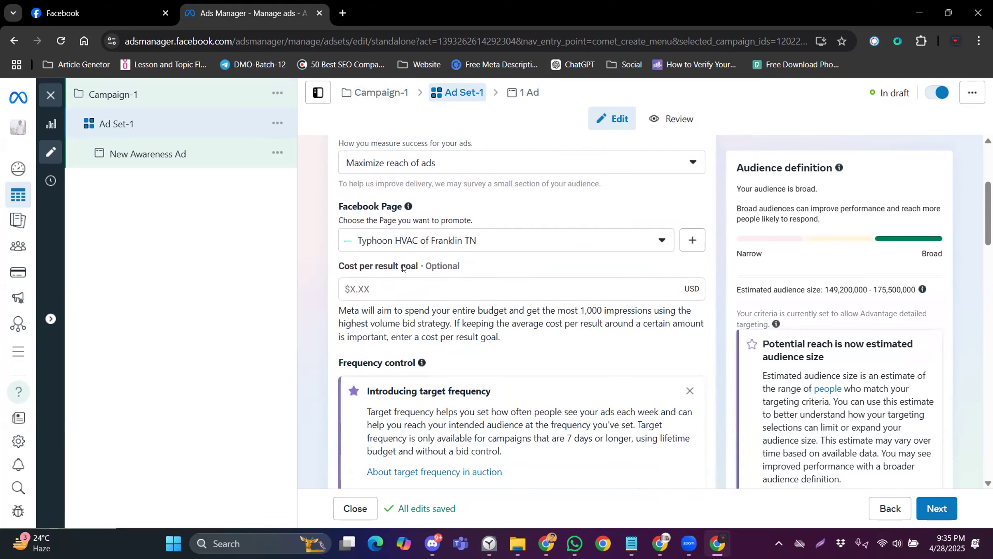
# - Choose Voice of FC as the Facebook Page the ad set promotes
pyautogui.click(530, 247)
pyautogui.scroll(-6, 496, 365)
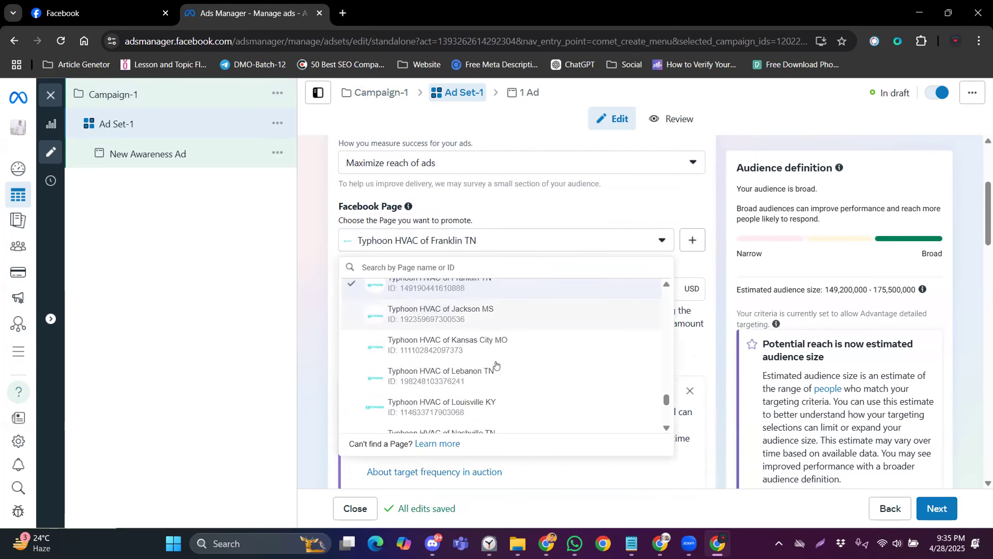
pyautogui.scroll(6, 501, 360)
pyautogui.scroll(10, 499, 361)
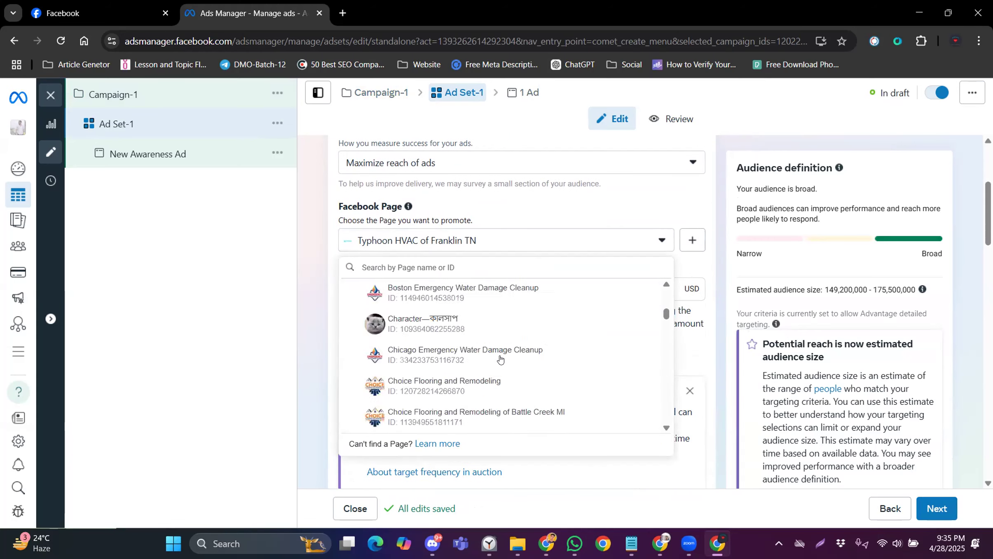
pyautogui.scroll(-2, 500, 362)
pyautogui.scroll(-3, 500, 362)
pyautogui.scroll(5, 497, 363)
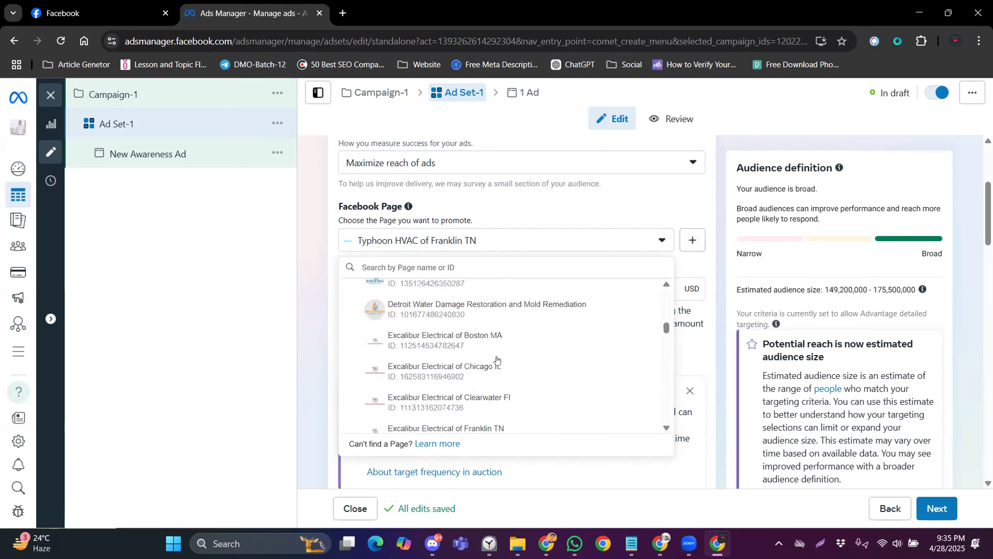
pyautogui.scroll(-1, 495, 365)
pyautogui.scroll(-5, 495, 364)
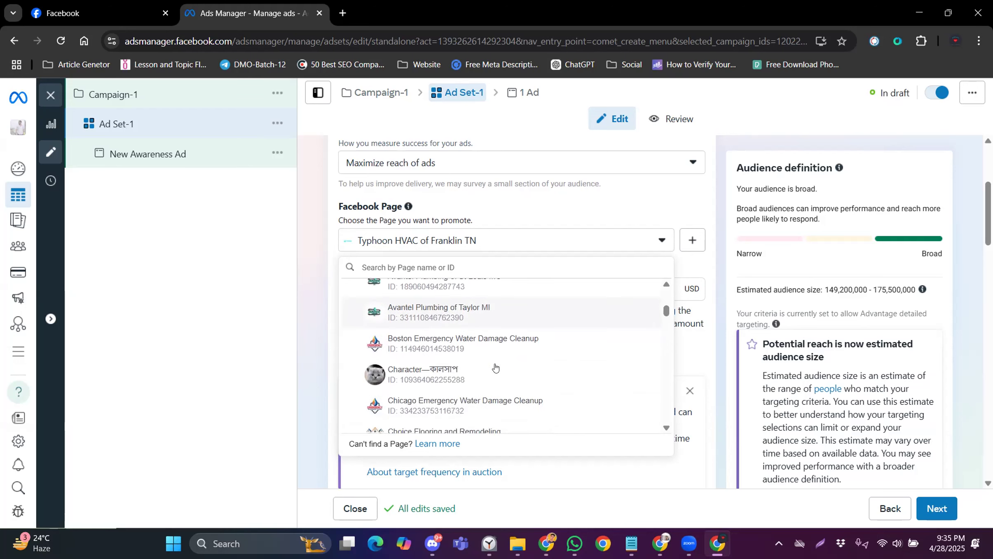
pyautogui.scroll(-5, 495, 368)
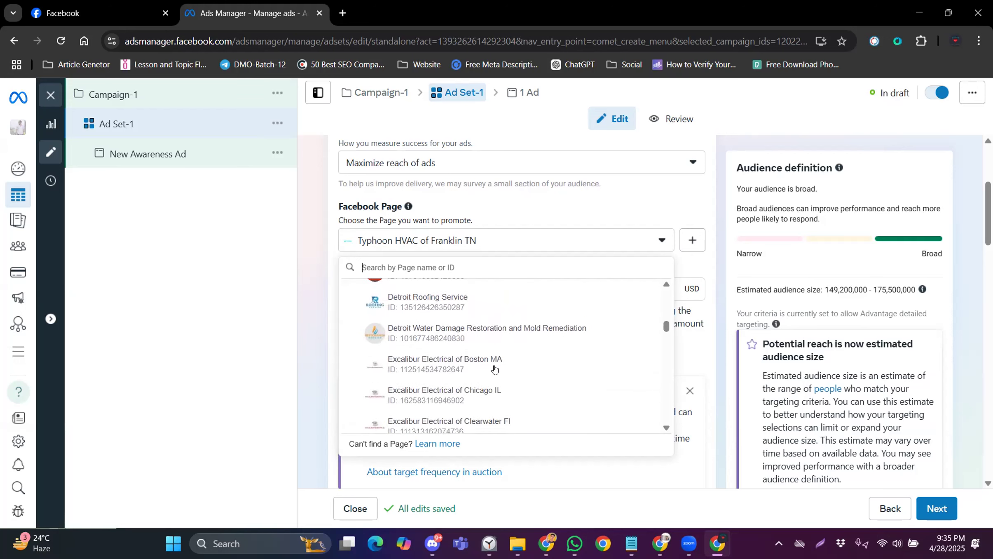
pyautogui.scroll(-10, 495, 368)
pyautogui.click(473, 359)
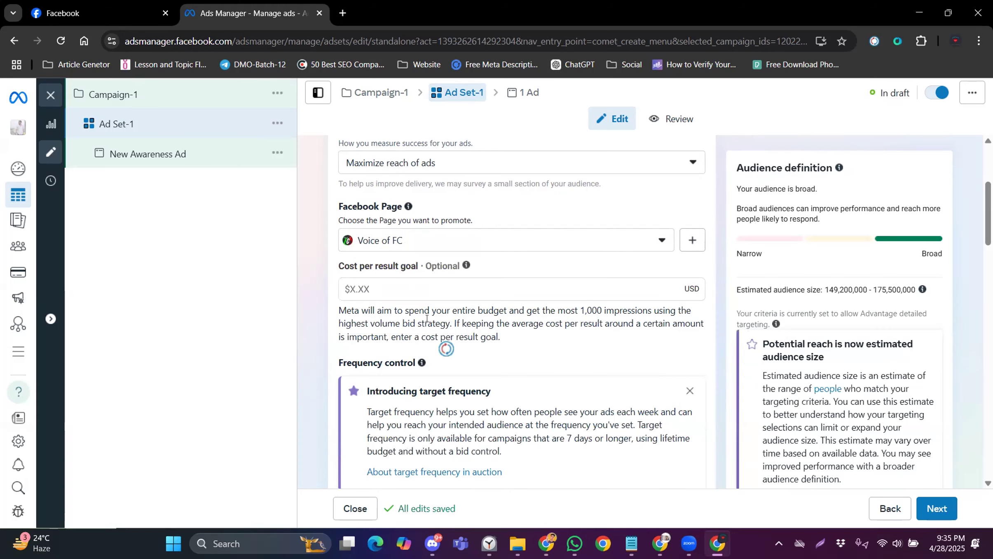
pyautogui.scroll(-10, 472, 254)
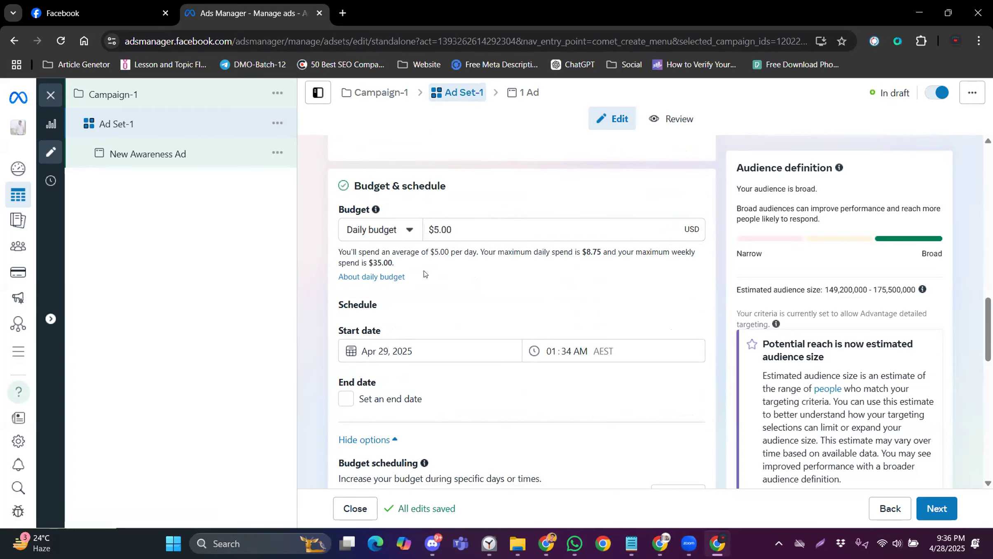
# - Set the ad set start to Apr 29, 2025 at 10:10 PM
pyautogui.moveTo(429, 250); pyautogui.dragTo(457, 251)
pyautogui.click(514, 258)
pyautogui.scroll(-2, 426, 295)
pyautogui.click(551, 286)
pyautogui.write('10')
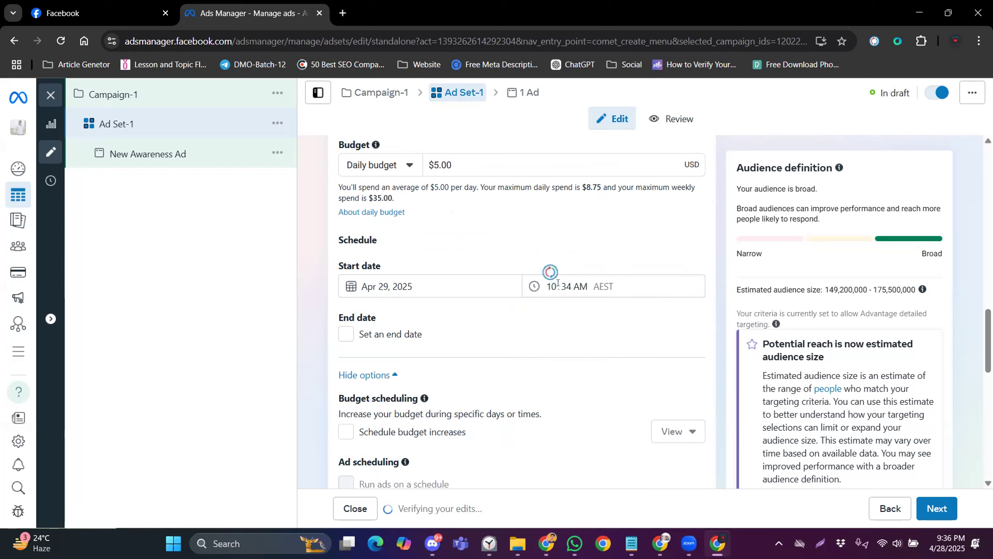
pyautogui.click(417, 288)
pyautogui.click(572, 286)
pyautogui.write('10p')
pyautogui.click(346, 334)
pyautogui.scroll(-1, 439, 351)
# - Add a 14-day end date, ending on 5/13/2025
pyautogui.click(470, 299)
pyautogui.click(484, 405)
pyautogui.scroll(2, 419, 289)
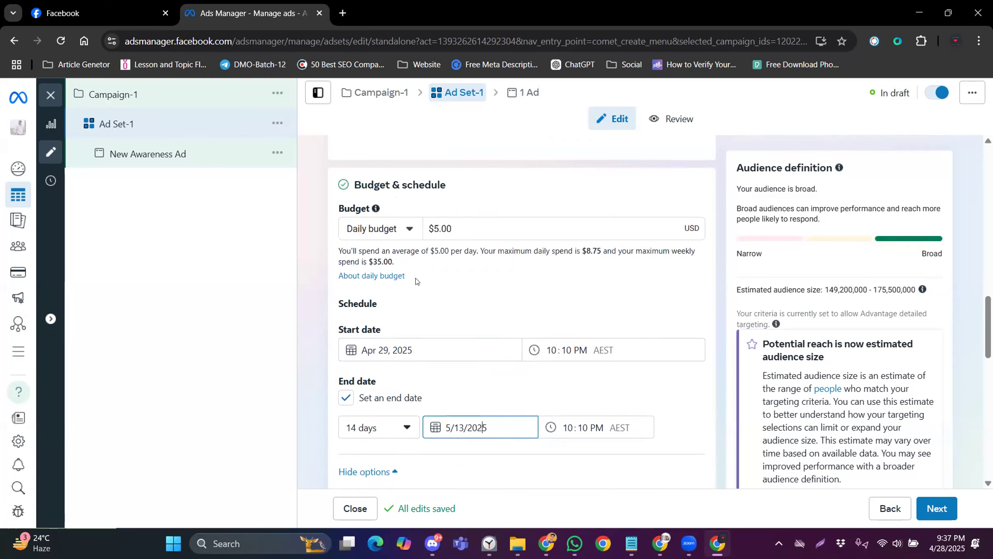
pyautogui.scroll(-5, 419, 281)
pyautogui.scroll(-5, 378, 239)
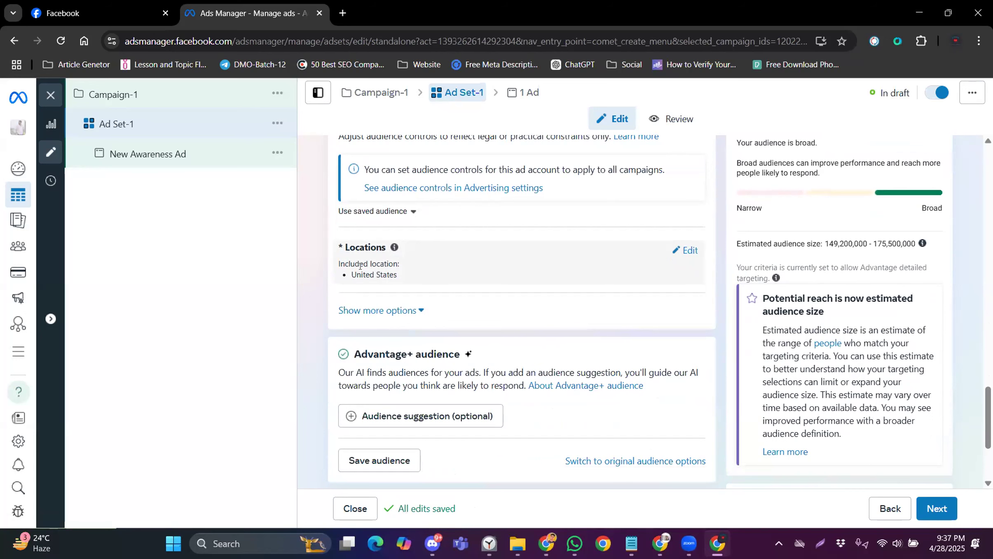
# - Replace United States with Bangladesh as the targeted location
pyautogui.click(687, 250)
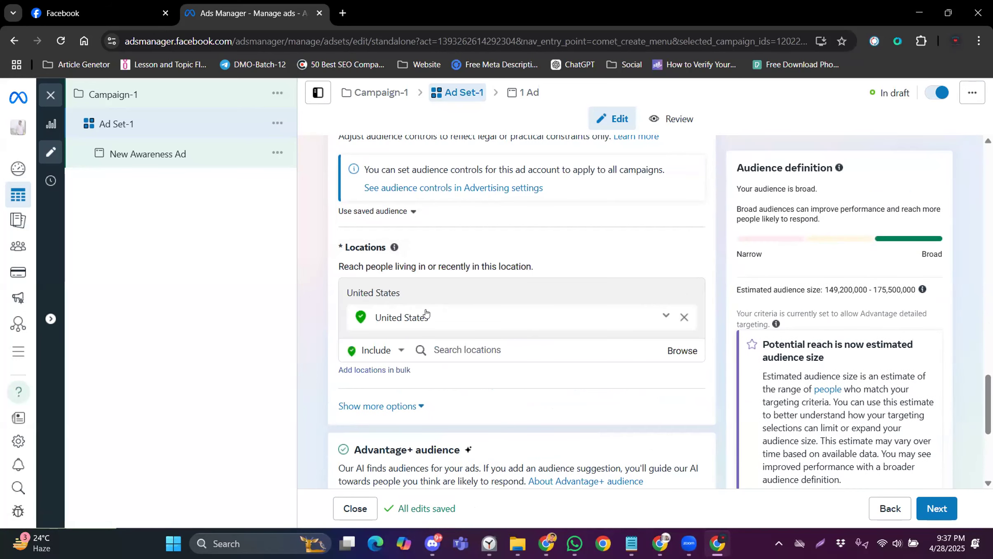
pyautogui.click(684, 317)
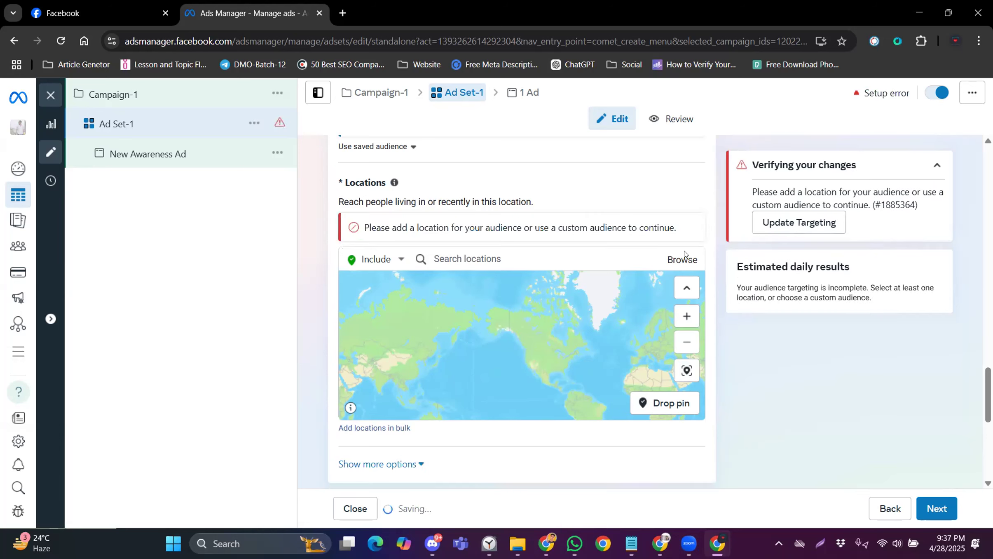
pyautogui.click(462, 257)
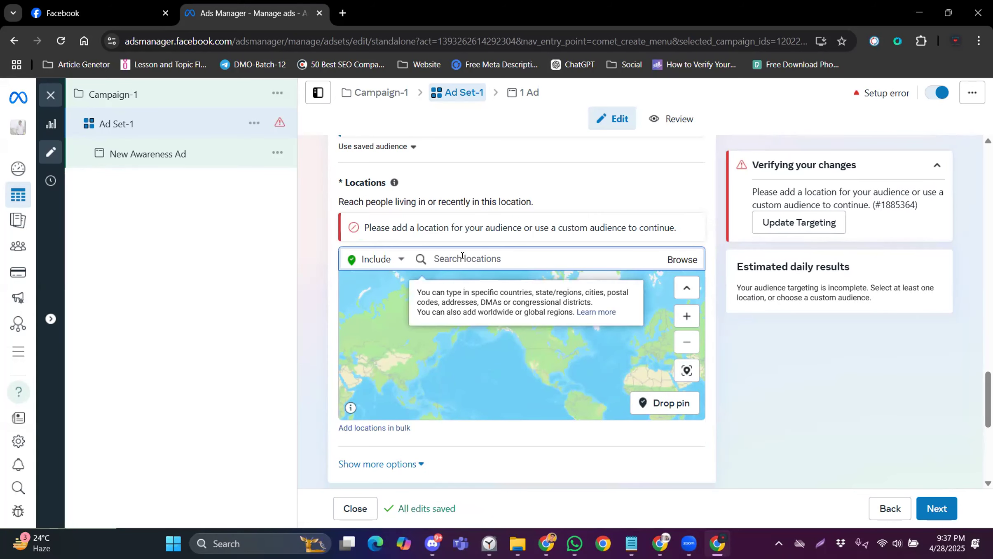
pyautogui.write('bang')
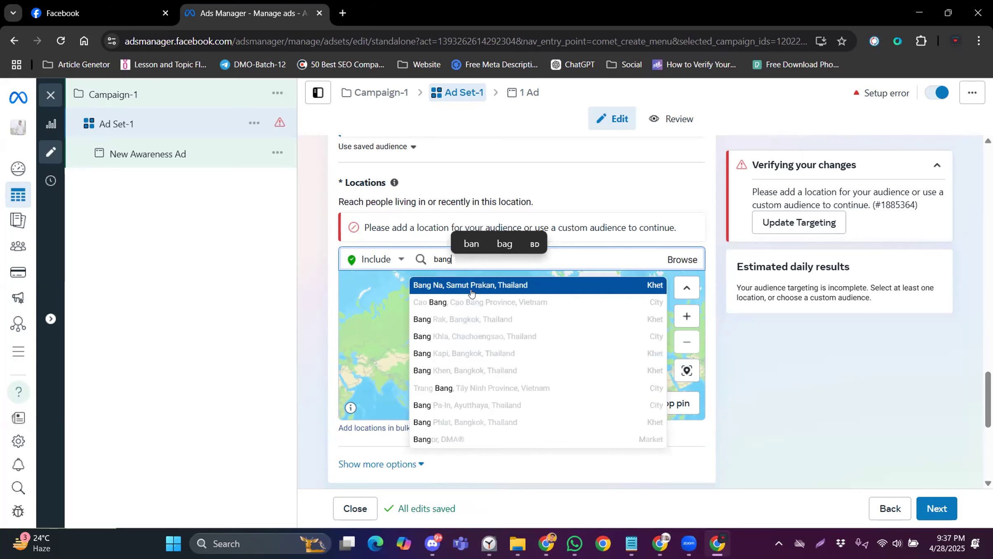
pyautogui.write('lade')
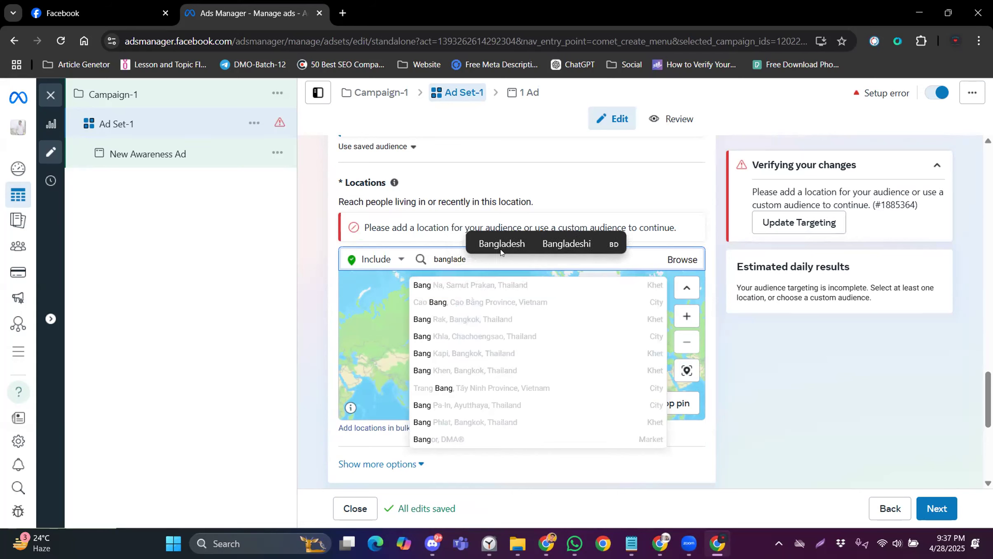
pyautogui.click(500, 244)
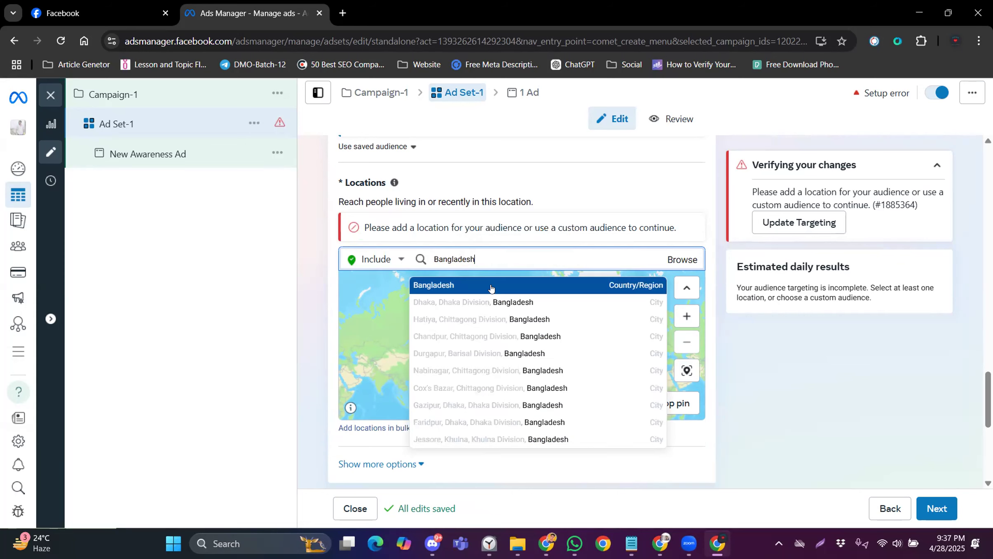
pyautogui.click(491, 289)
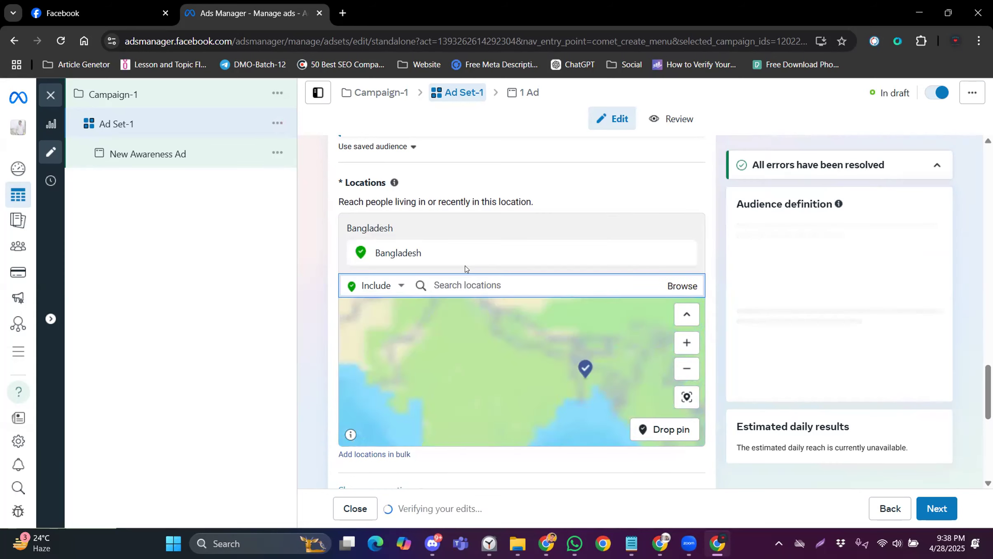
pyautogui.scroll(2, 551, 363)
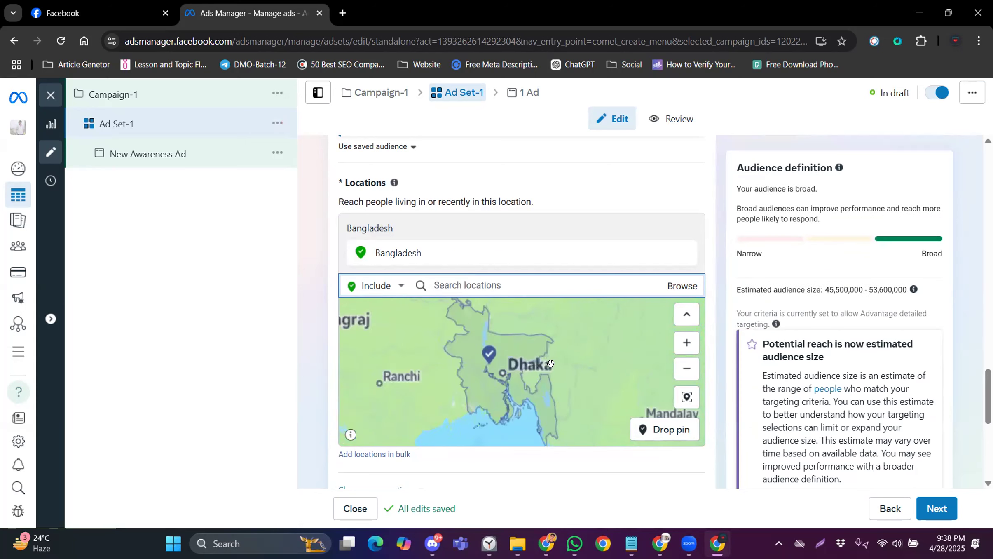
pyautogui.scroll(-2, 524, 355)
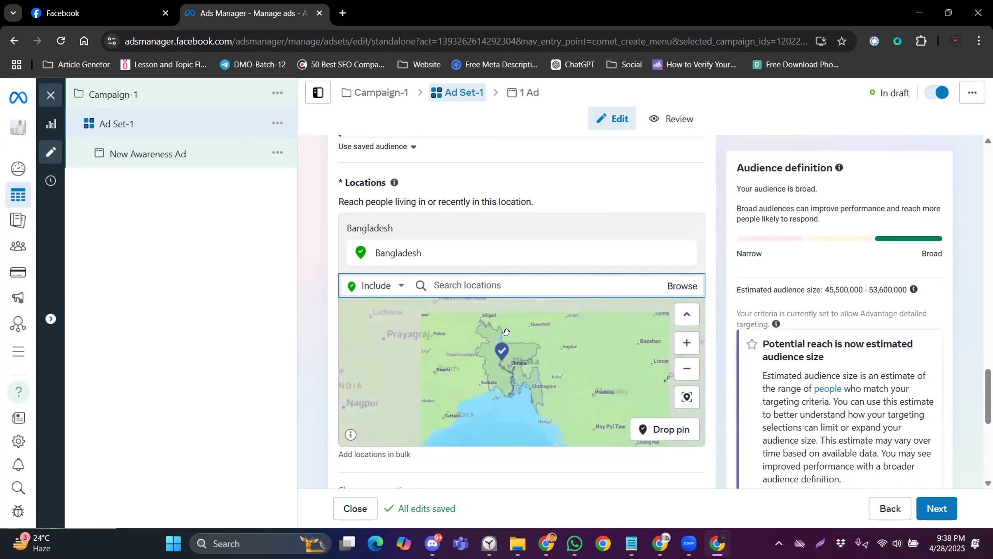
# - Try Dhaka Division, remove it, and include Bangladesh again
pyautogui.write('dhaka')
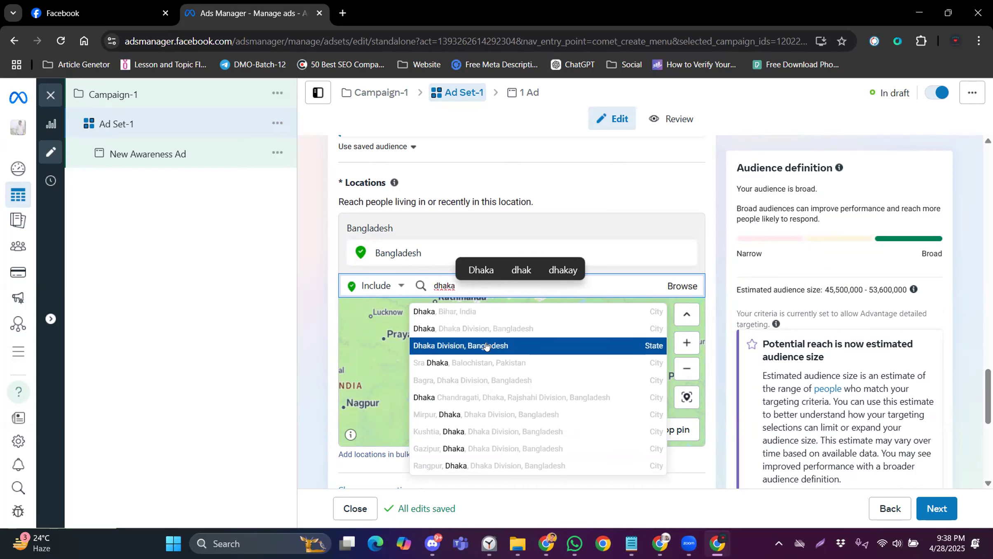
pyautogui.click(486, 346)
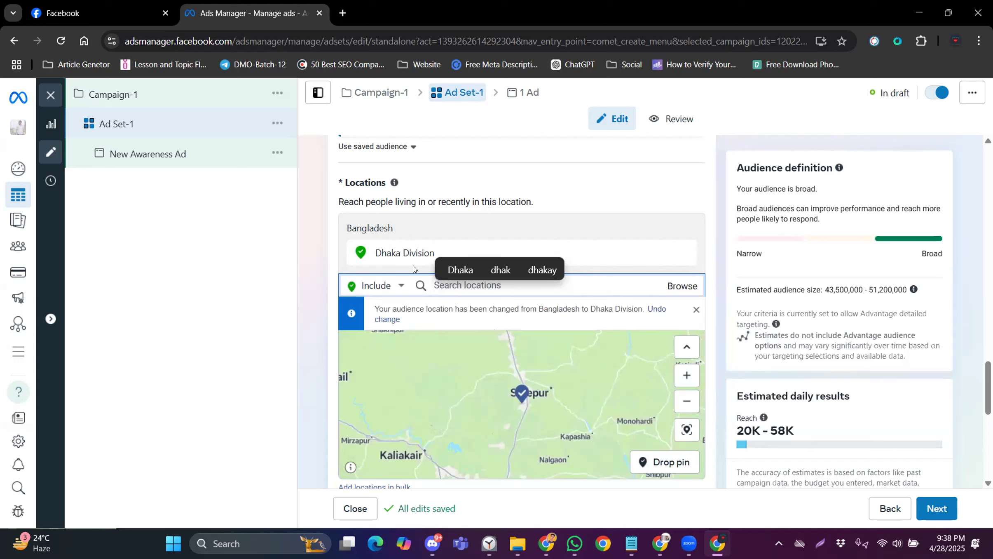
pyautogui.click(610, 260)
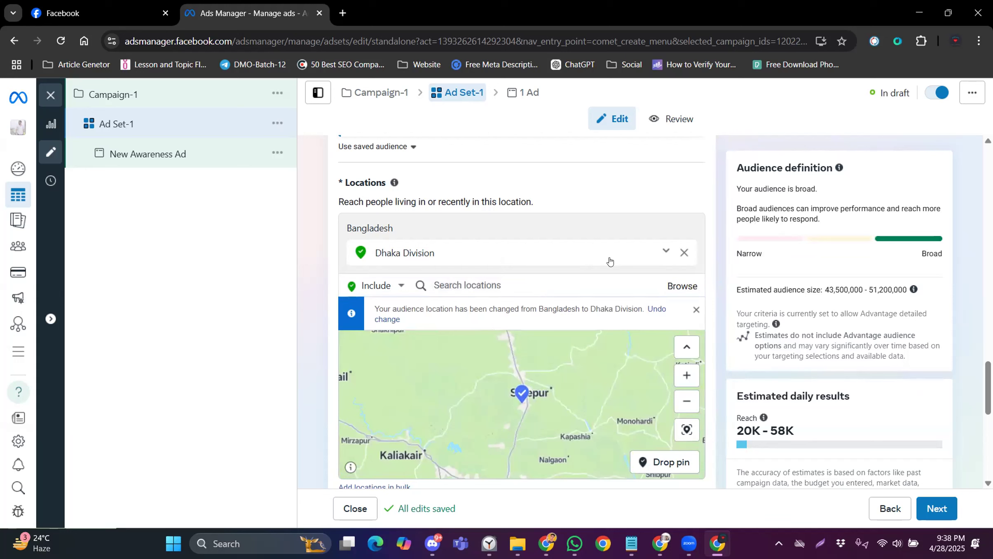
pyautogui.click(683, 253)
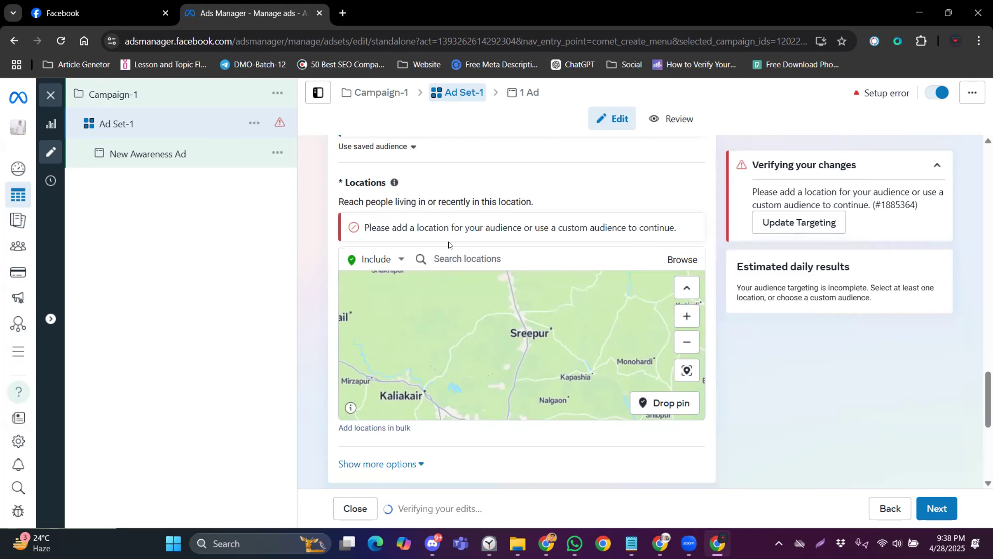
pyautogui.click(463, 260)
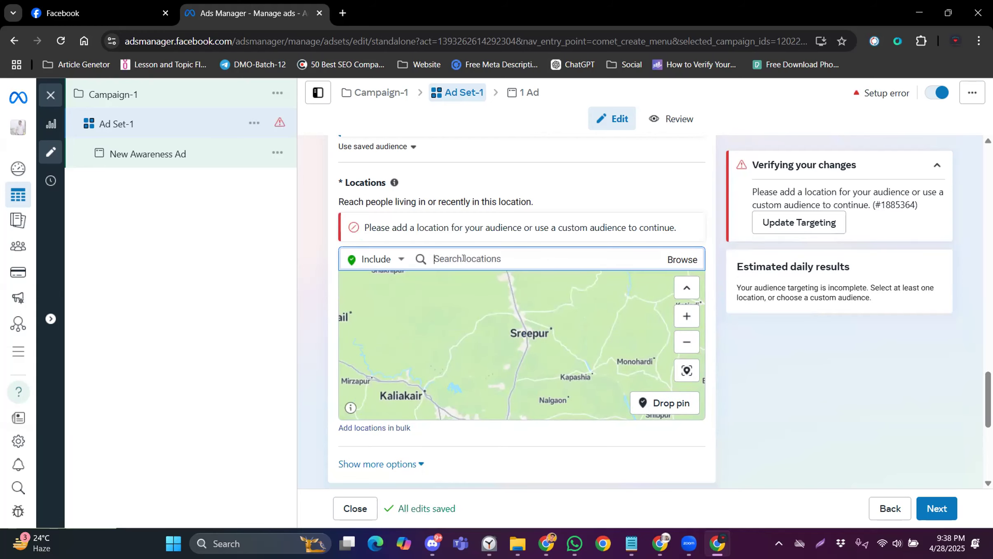
pyautogui.write('bang')
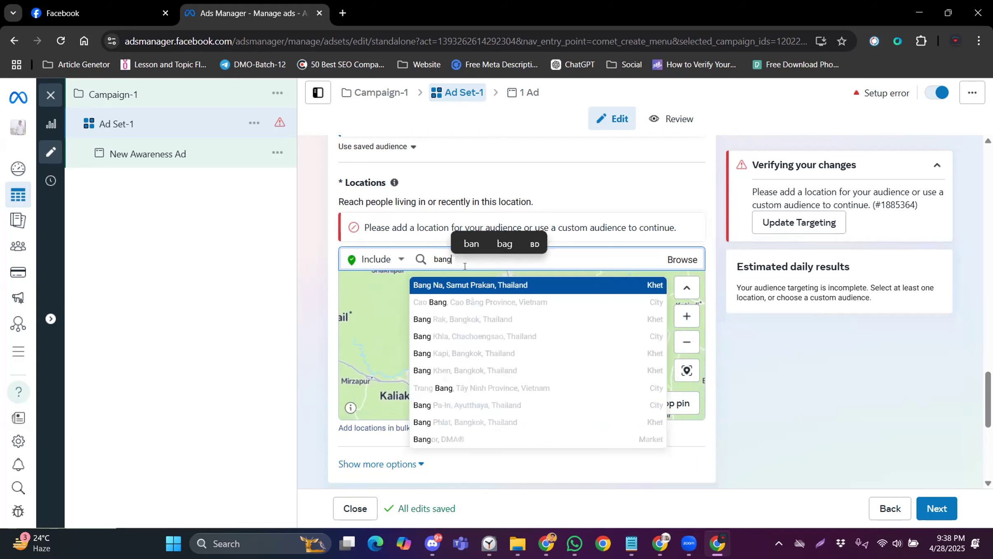
pyautogui.write('lade')
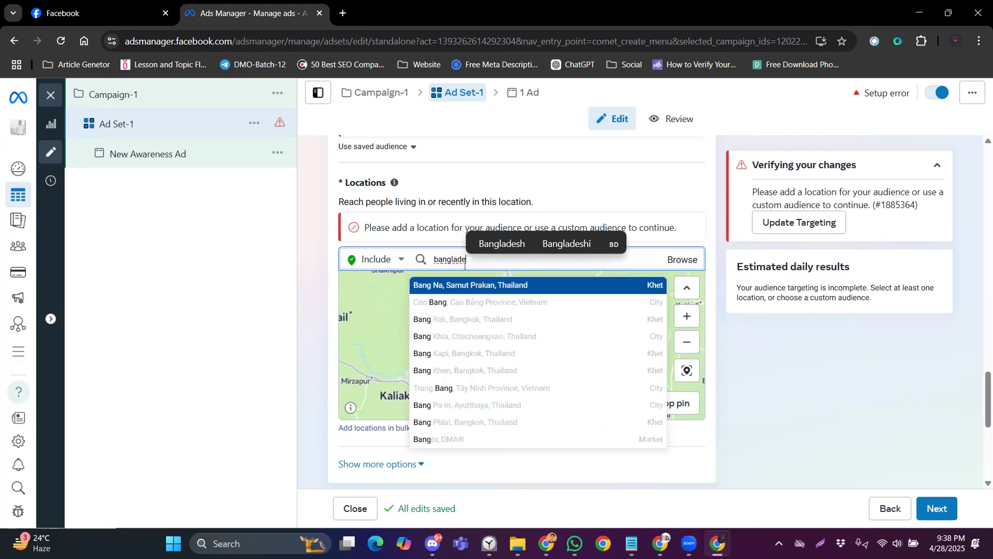
pyautogui.click(513, 247)
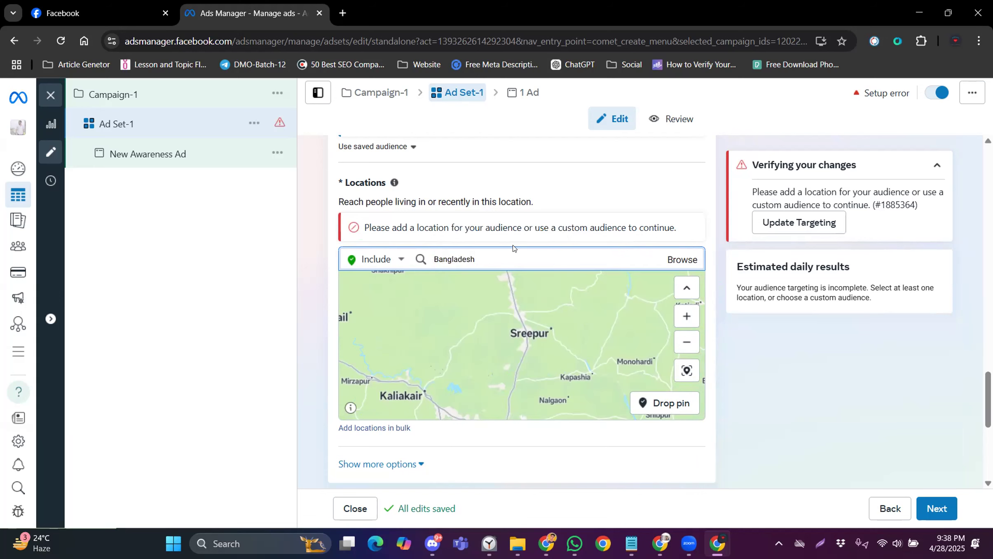
pyautogui.click(512, 250)
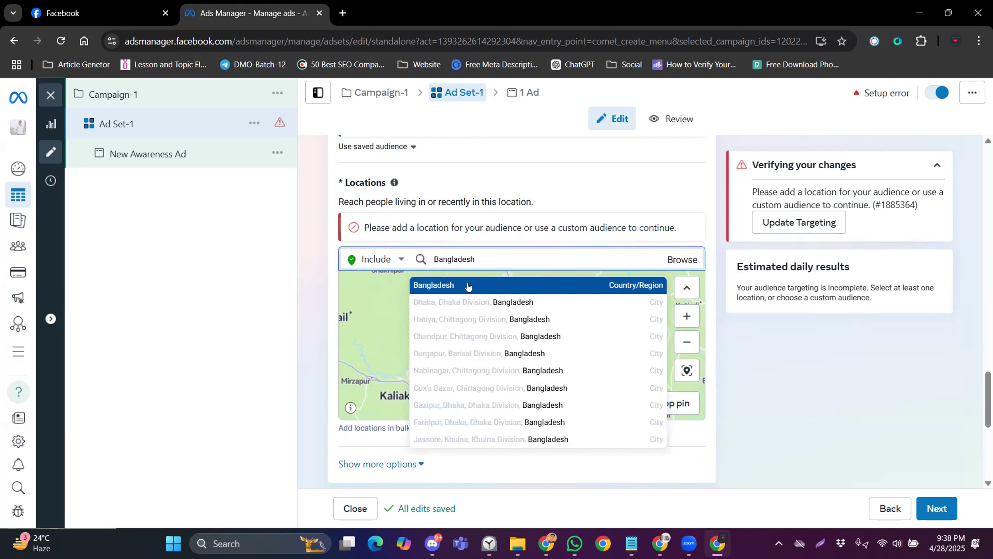
pyautogui.press('Return')
pyautogui.write('dhaka')
# - Target Dhanmondi instead of Dhaka, with a 1 mile radius
pyautogui.click(470, 327)
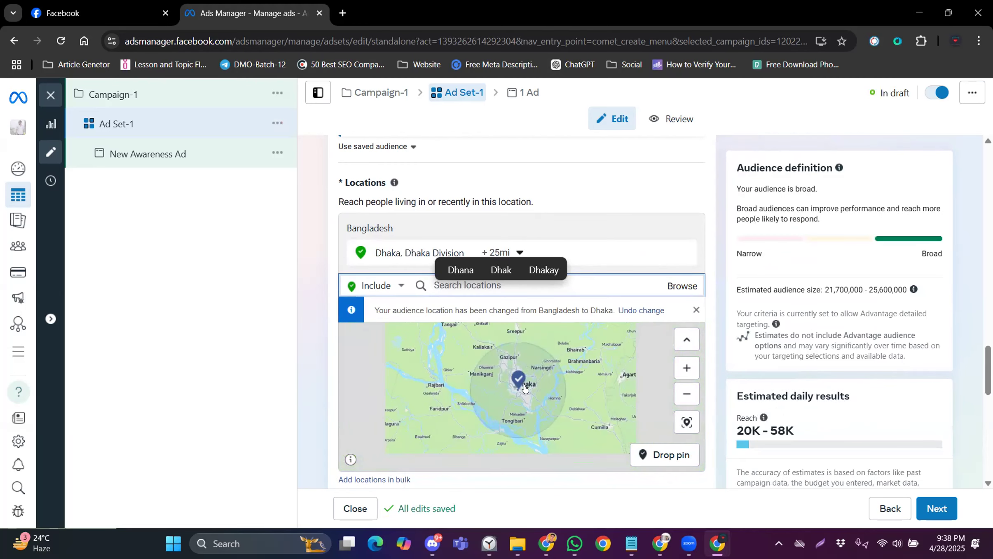
pyautogui.write('Dhanmo')
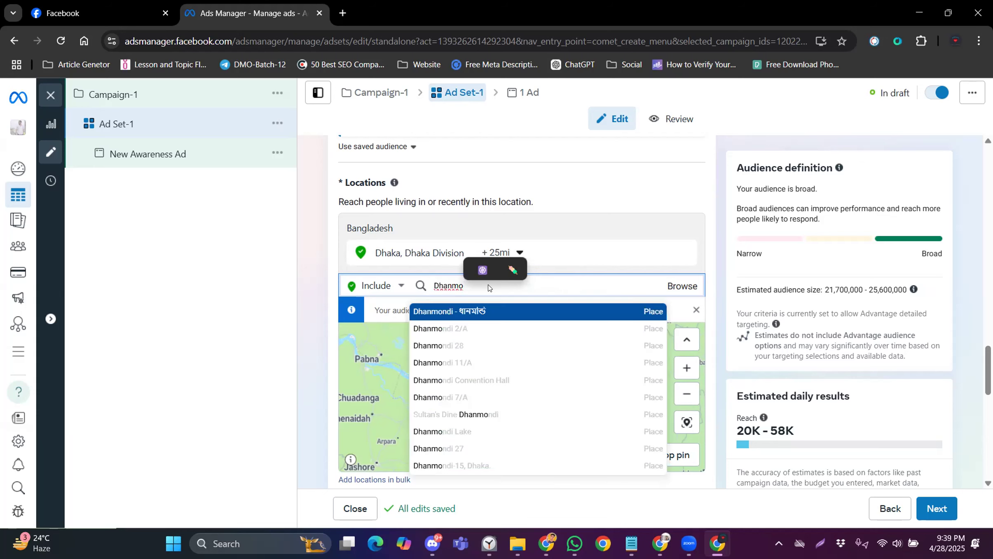
pyautogui.click(480, 313)
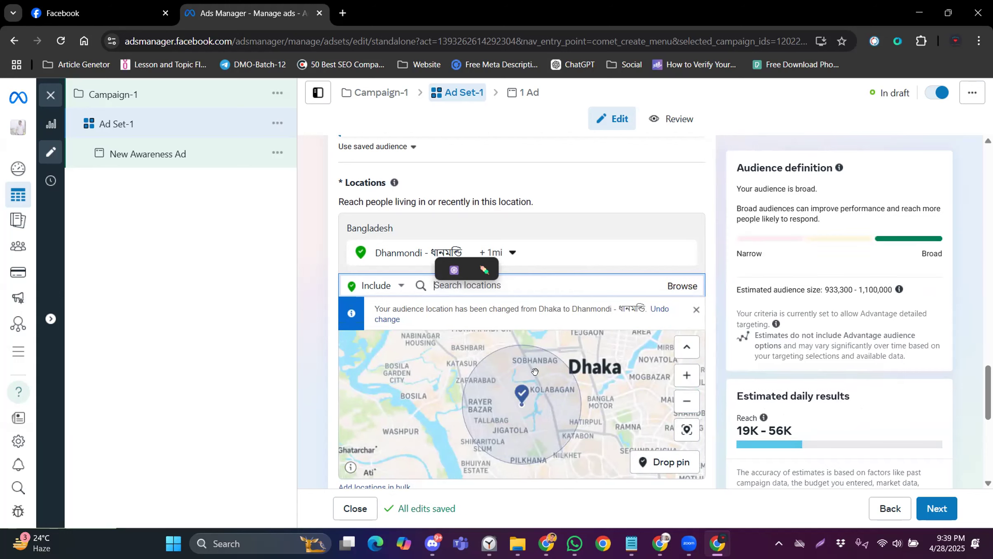
# - Review the remaining ad set settings and continue to the ad
pyautogui.scroll(-2, 535, 372)
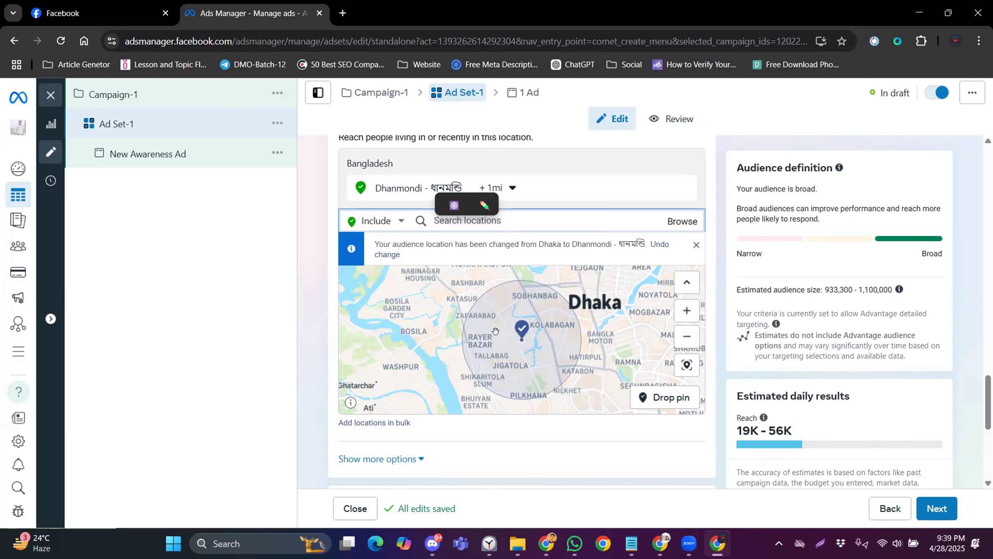
pyautogui.scroll(1, 326, 288)
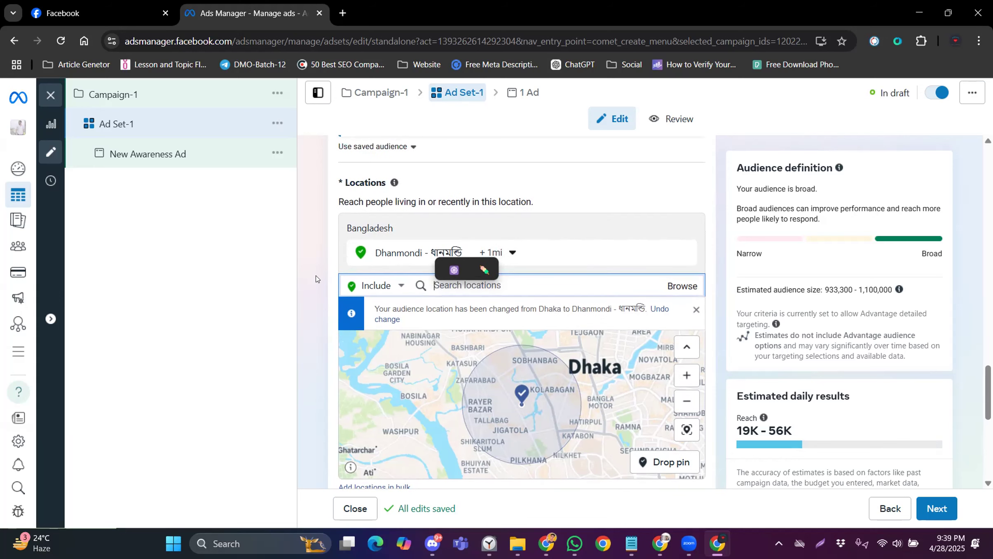
pyautogui.scroll(-1, 378, 270)
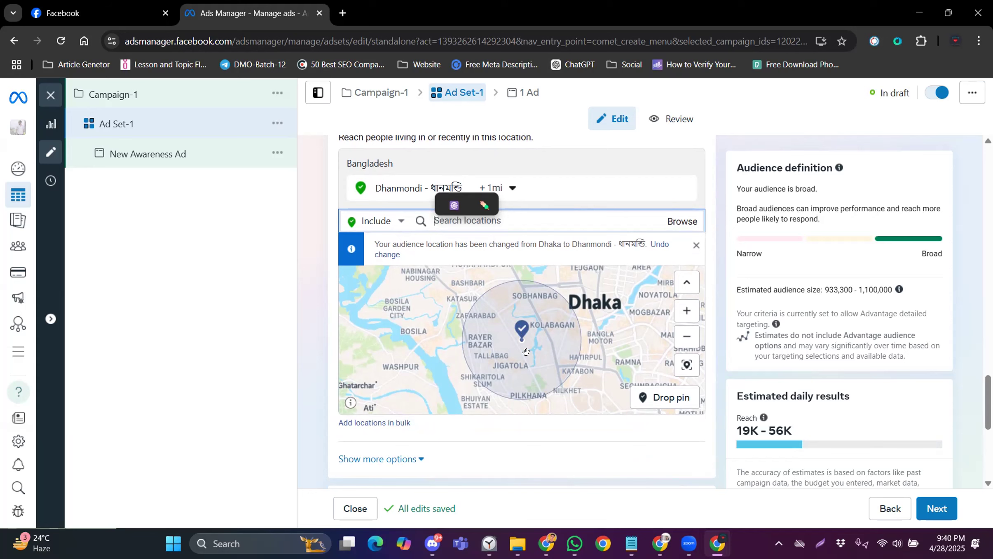
pyautogui.scroll(-3, 329, 332)
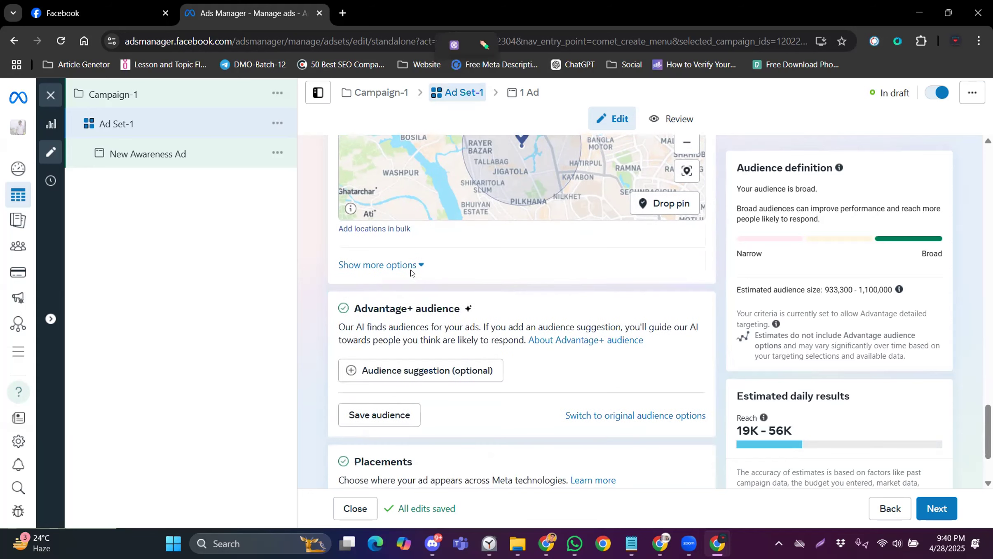
pyautogui.scroll(-10, 409, 269)
pyautogui.click(936, 508)
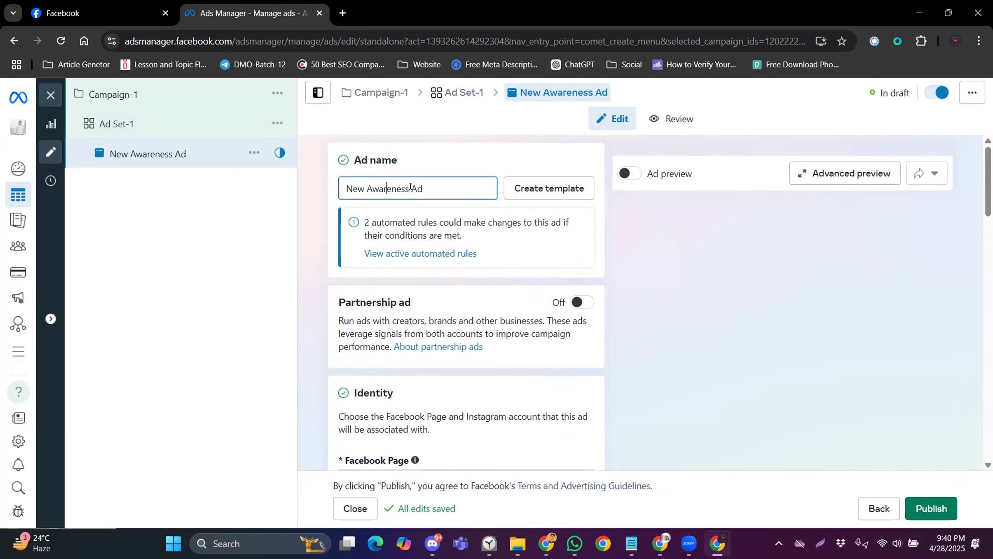
# - Delete 'New Awareness Ad' from the ad name, leaving '-1', and open a new tab
pyautogui.moveTo(411, 186); pyautogui.dragTo(331, 183)
pyautogui.press('BackSpace')
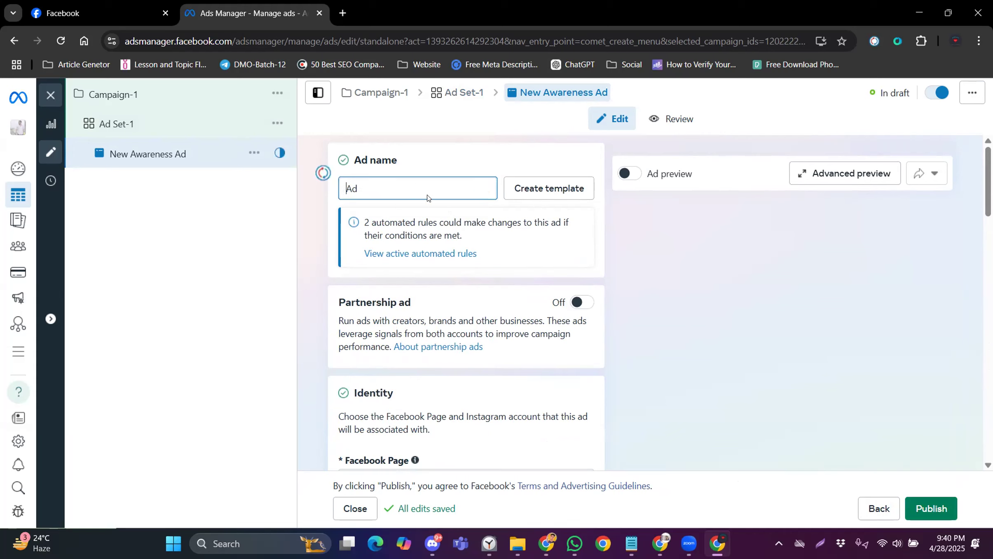
pyautogui.doubleClick(419, 183)
pyautogui.press('BackSpace')
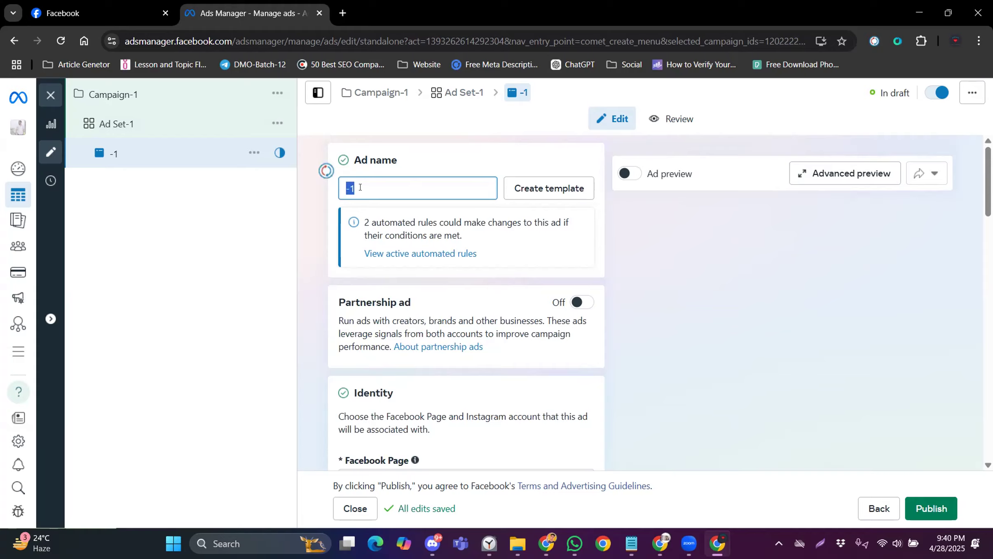
pyautogui.hotkey('ctrl', 't')
pyautogui.click(364, 38)
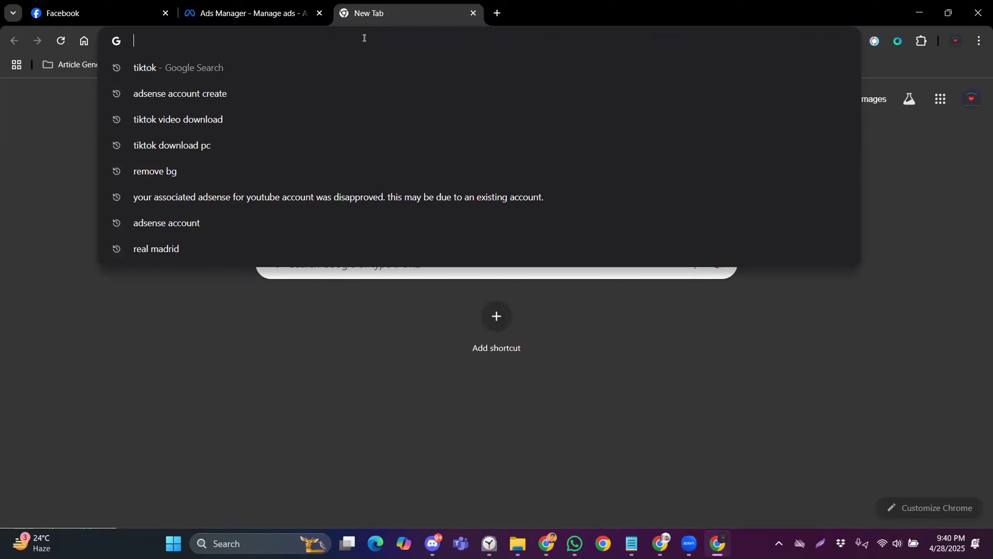
# - Google 'men watch price in bd' and open the Naviforce men's watches result
pyautogui.write('men w')
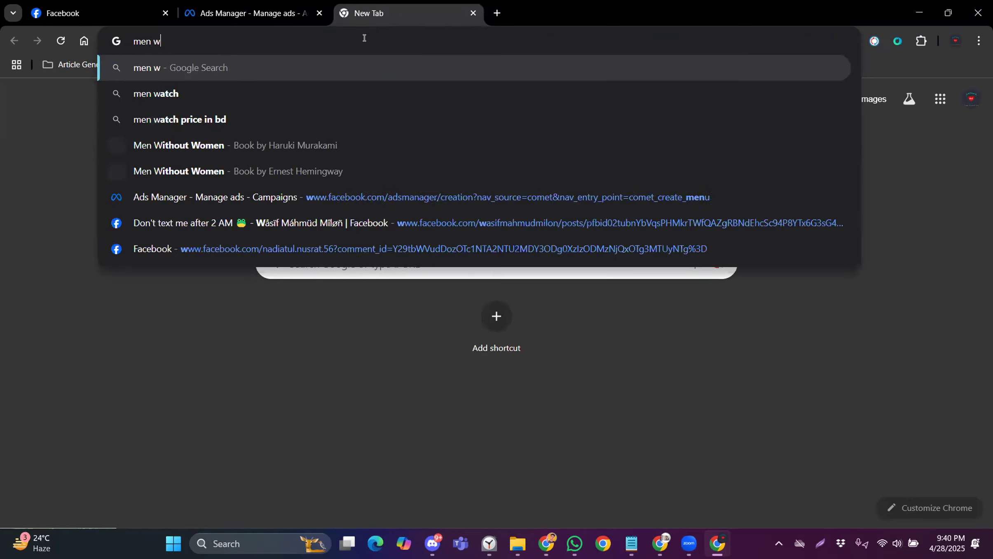
pyautogui.write('a')
pyautogui.press('Down')
pyautogui.click(335, 93)
pyautogui.scroll(-3, 324, 281)
pyautogui.keyDown('ctrl'); pyautogui.click(247, 185); pyautogui.keyUp('ctrl')
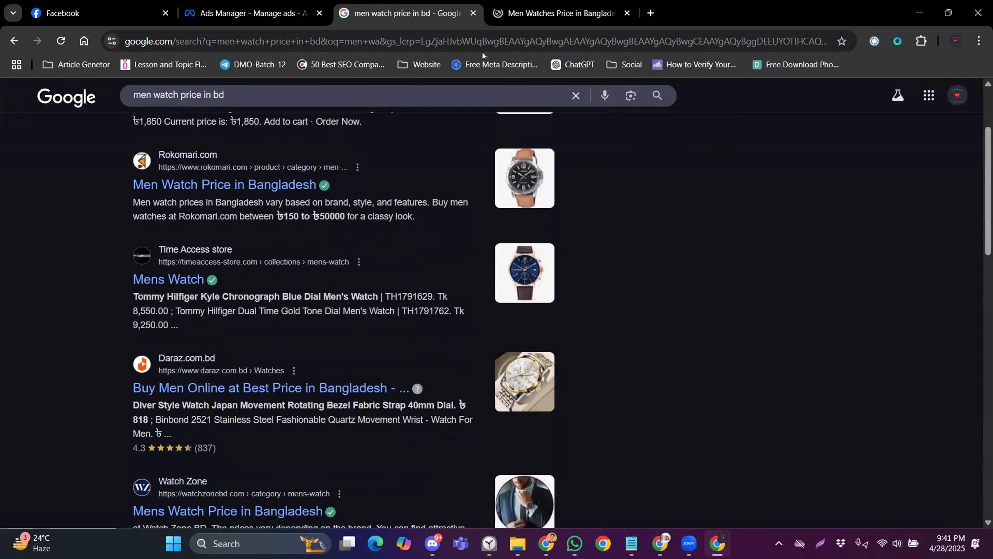
pyautogui.click(501, 19)
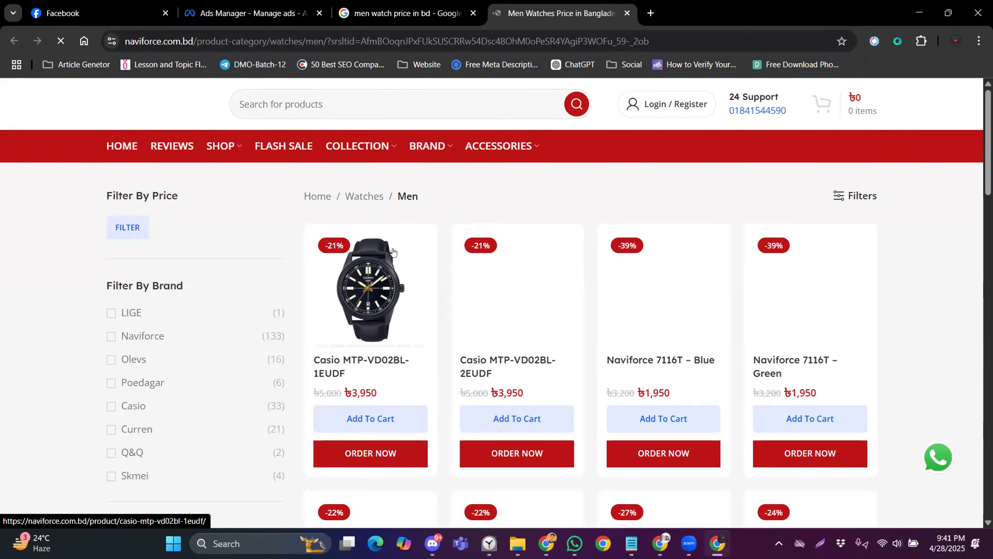
pyautogui.scroll(-5, 417, 254)
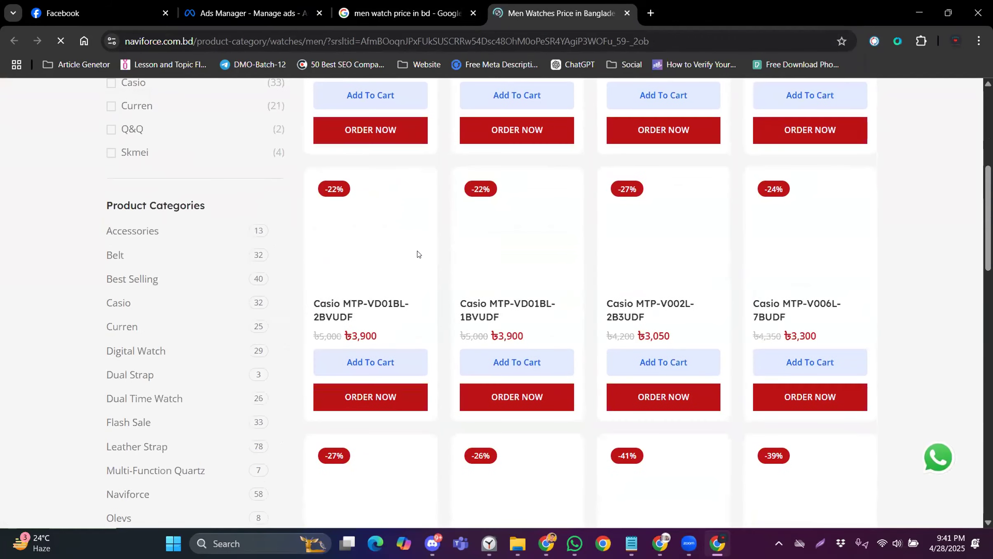
# - Open the Watch Zone and Gadget and Gear results in new tabs and browse them
pyautogui.click(408, 14)
pyautogui.scroll(-3, 248, 330)
pyautogui.keyDown('ctrl'); pyautogui.click(200, 380); pyautogui.keyUp('ctrl')
pyautogui.click(679, 22)
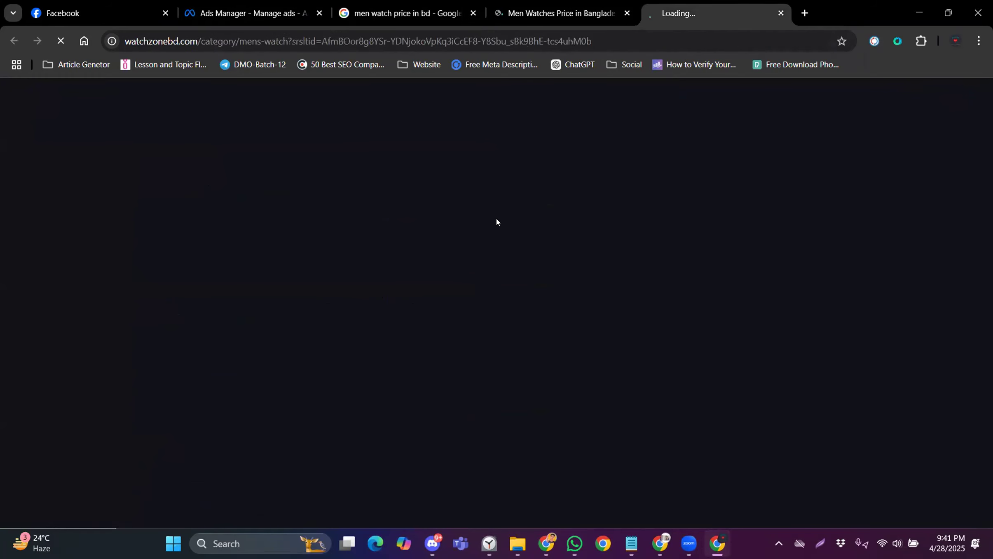
pyautogui.click(366, 20)
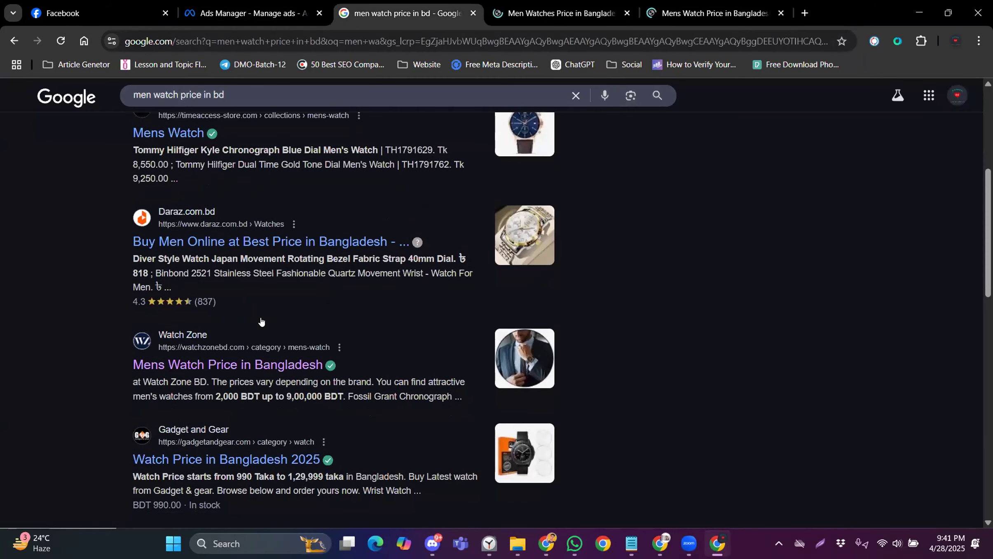
pyautogui.scroll(-3, 266, 310)
pyautogui.keyDown('ctrl'); pyautogui.click(228, 283); pyautogui.keyUp('ctrl')
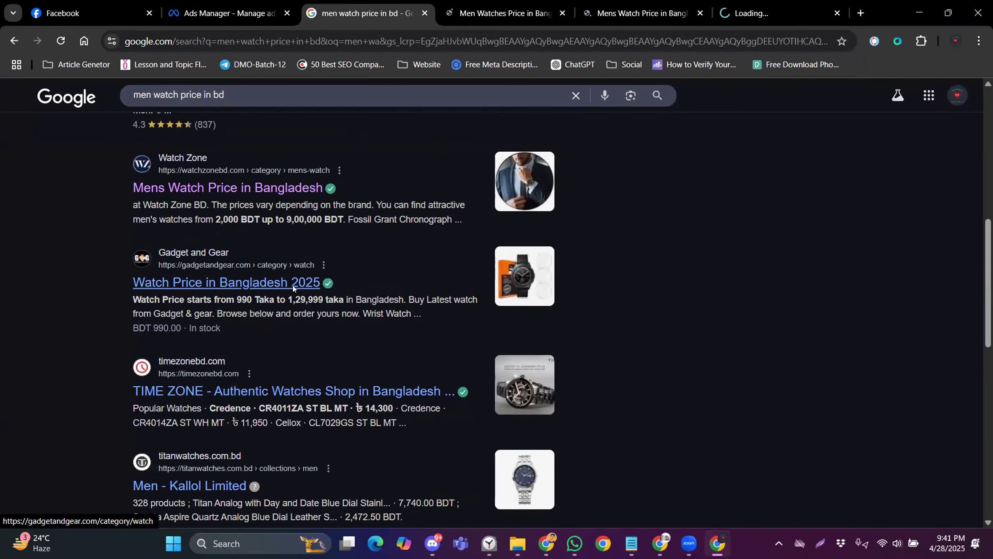
pyautogui.click(755, 23)
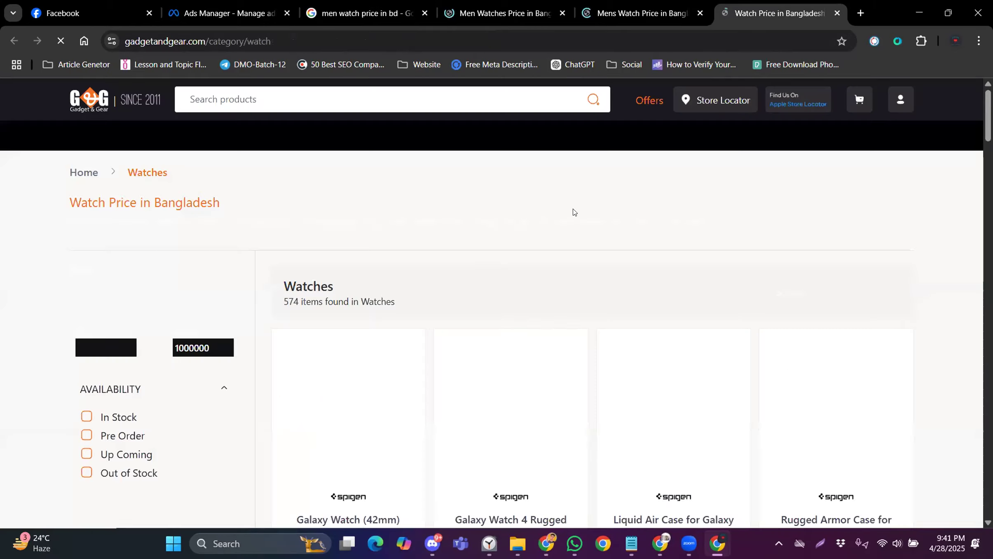
pyautogui.scroll(-3, 528, 285)
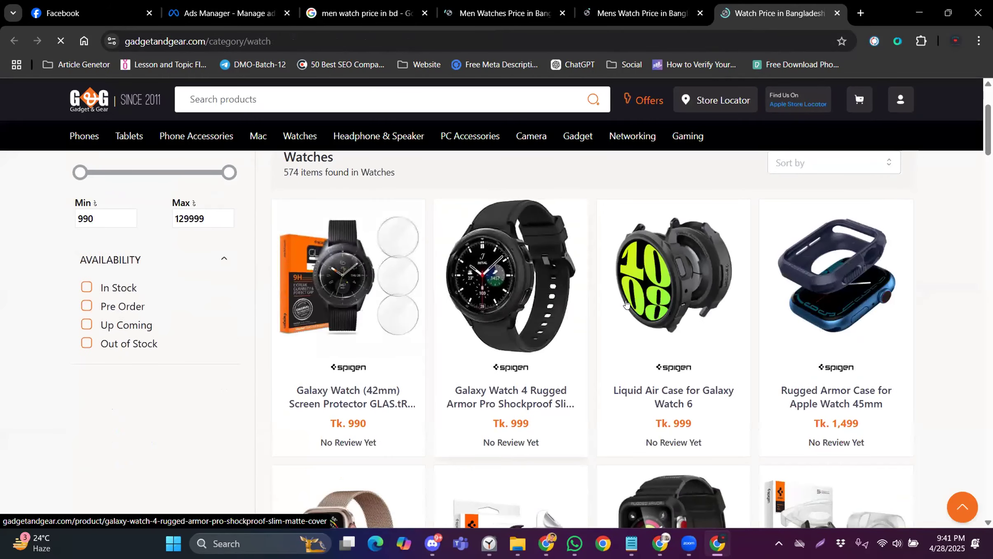
pyautogui.scroll(-10, 678, 310)
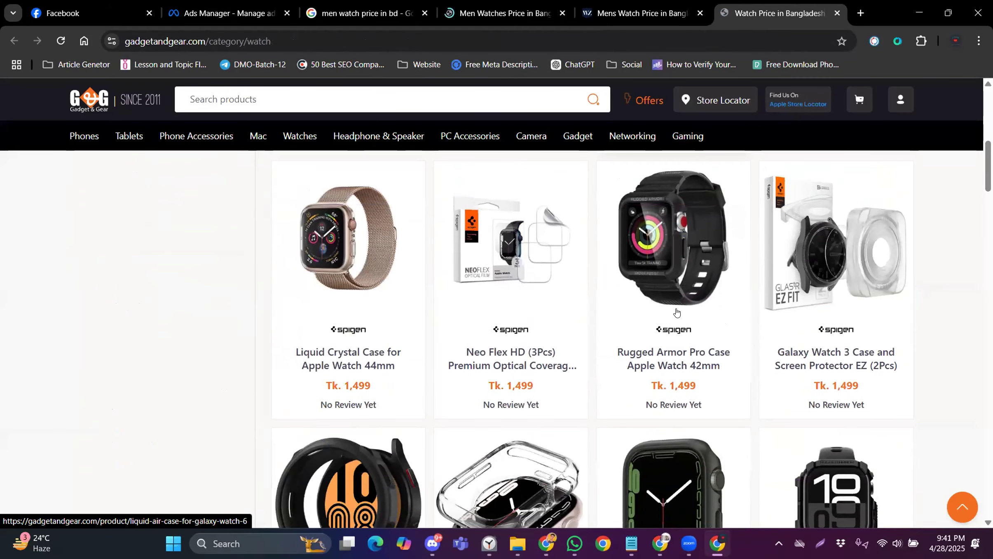
# - Close the Watch Zone tab and return to the Naviforce men's watches listing
pyautogui.click(505, 13)
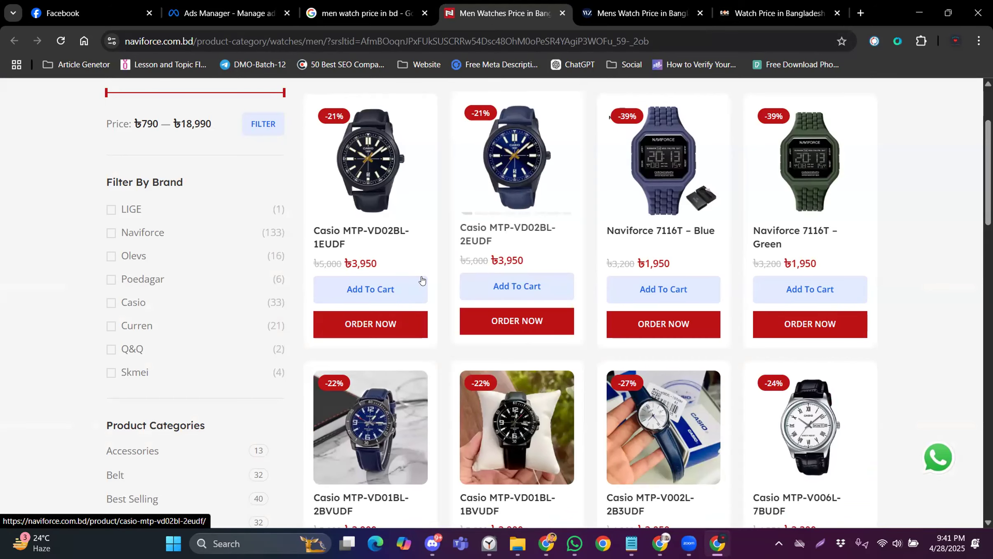
pyautogui.scroll(-9, 421, 283)
pyautogui.scroll(-5, 421, 287)
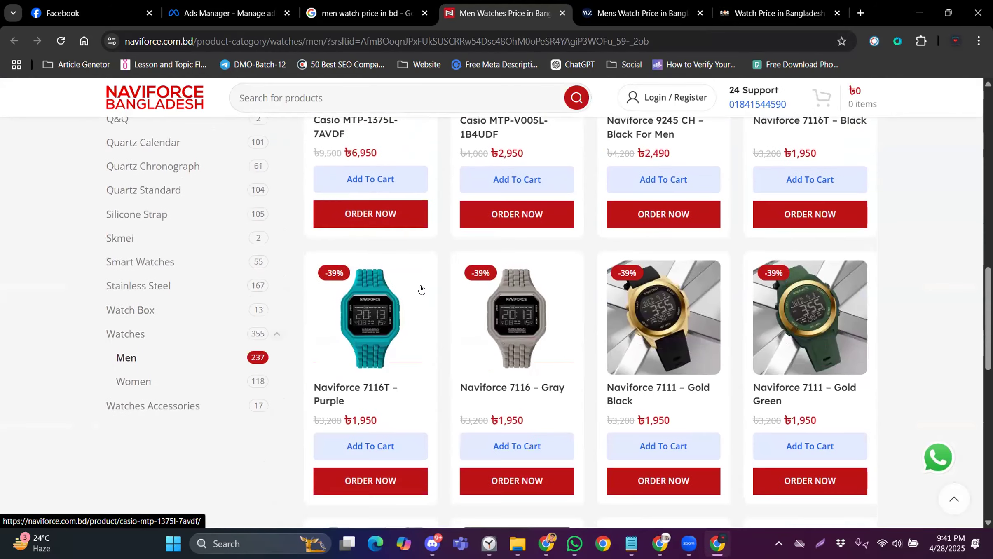
pyautogui.scroll(5, 422, 289)
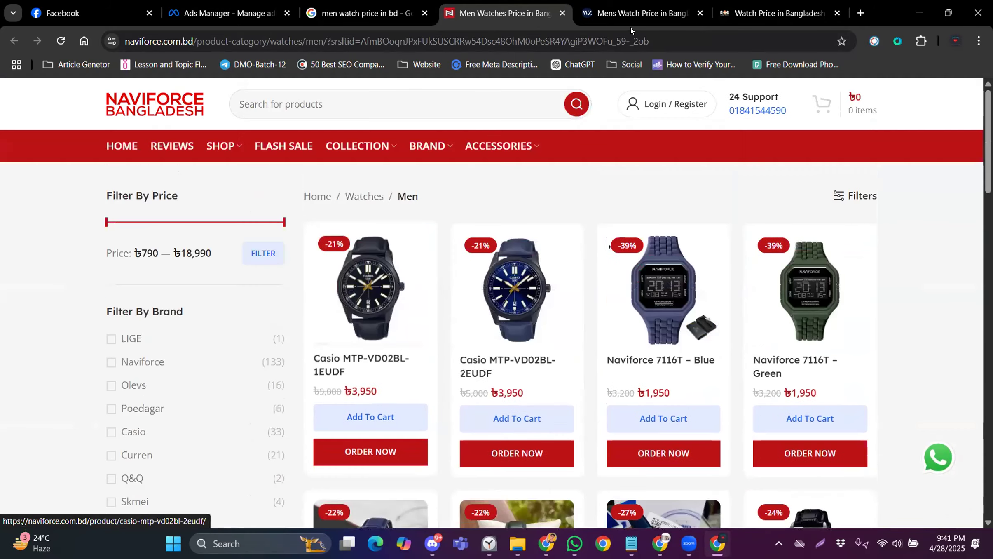
pyautogui.click(645, 15)
pyautogui.scroll(-5, 565, 272)
pyautogui.press('Home')
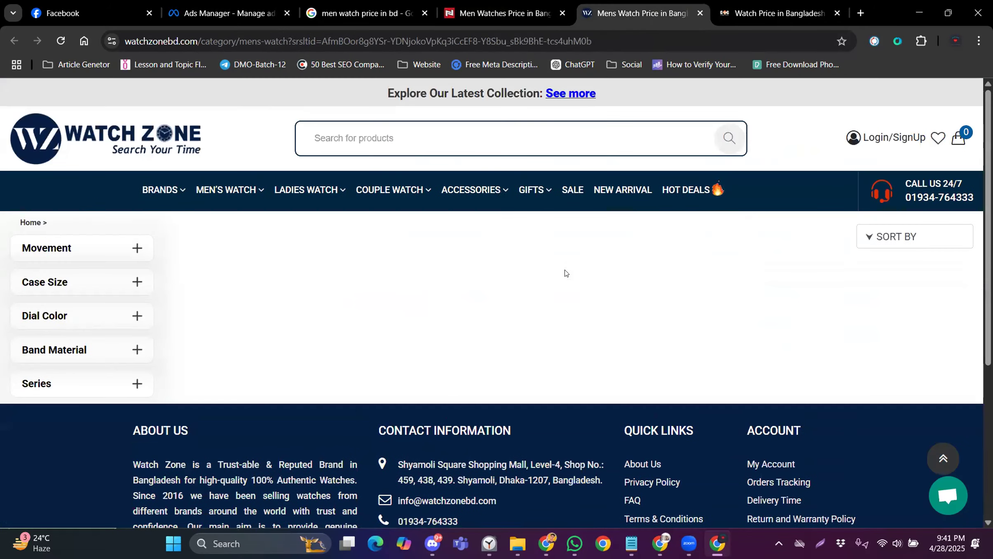
pyautogui.click(700, 13)
pyautogui.click(502, 13)
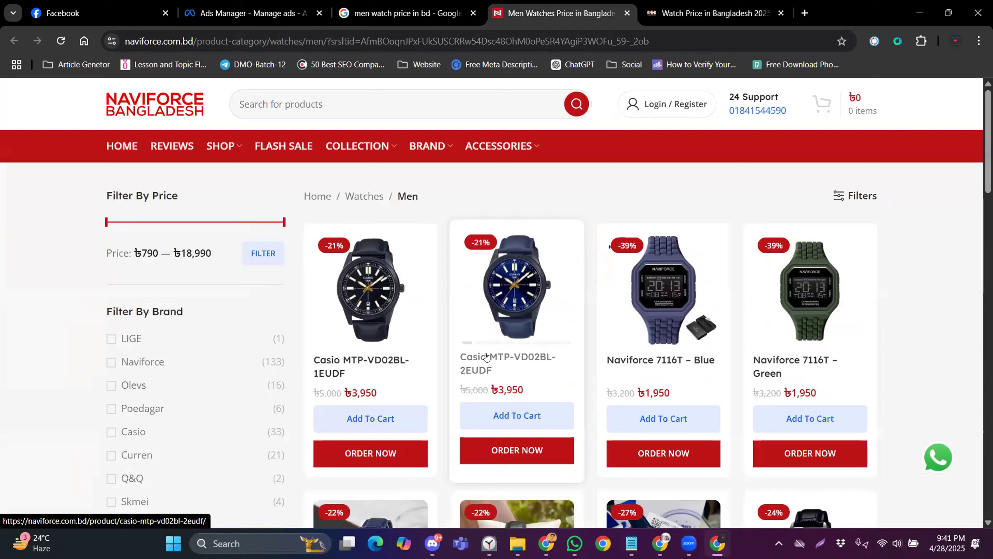
# - Copy the Casio MTP-VD02BL-1EUDF product title and paste it as the ad name
pyautogui.middleClick(361, 360)
pyautogui.click(837, 13)
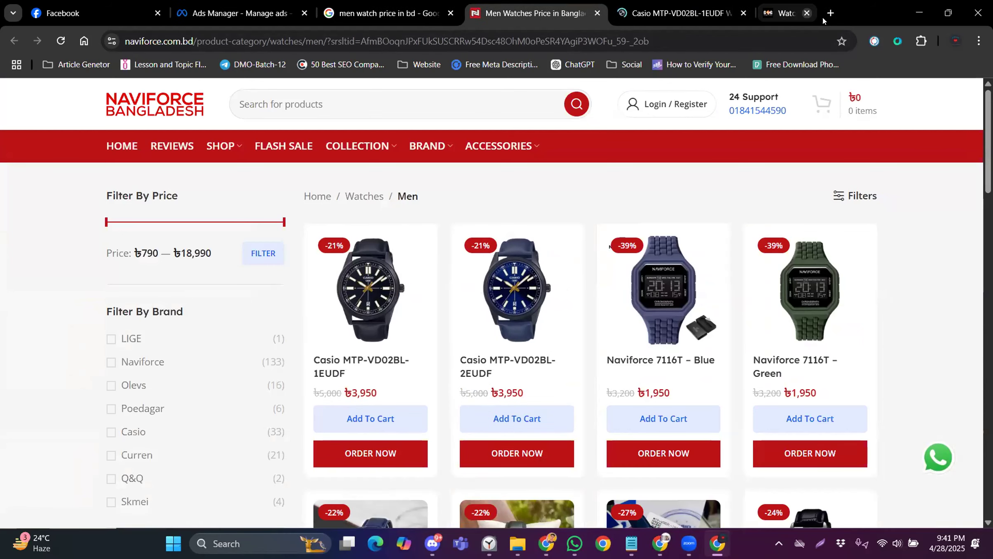
pyautogui.click(790, 17)
pyautogui.tripleClick(615, 255)
pyautogui.hotkey('ctrl', 'c')
pyautogui.click(248, 13)
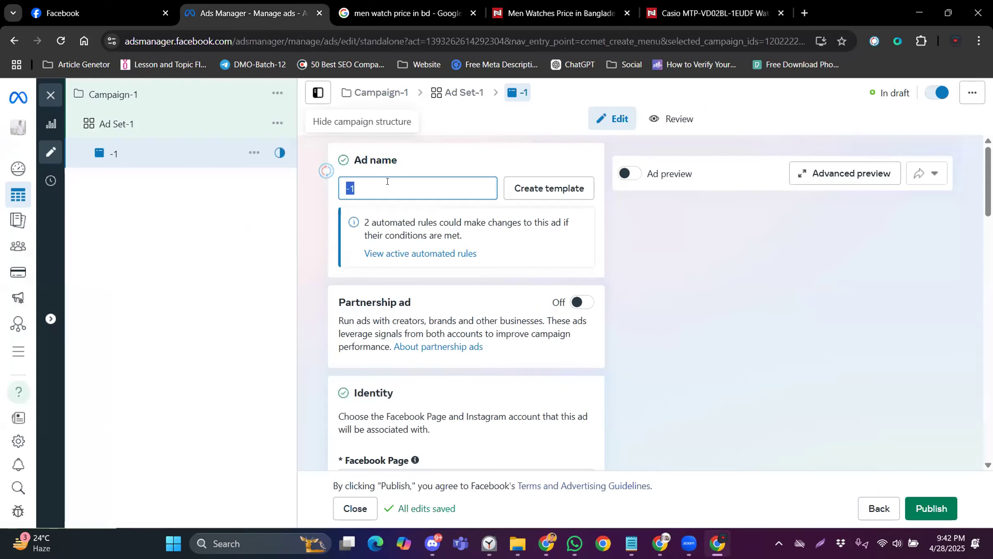
pyautogui.hotkey('ctrl', 'v')
pyautogui.click(436, 171)
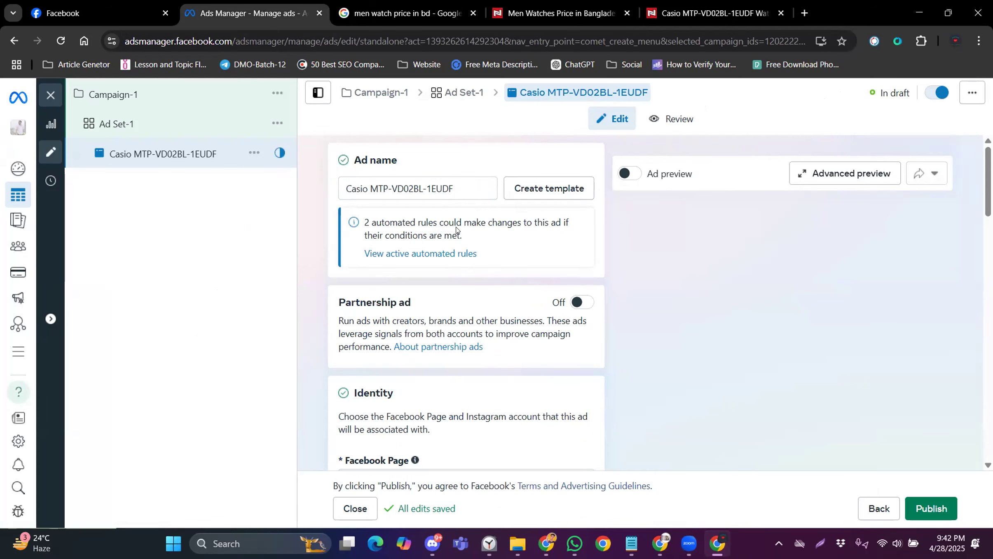
pyautogui.scroll(-5, 456, 230)
# - Save the Casio MTP-VD02BL-1EUDF product photo to Downloads and return to Ads Manager
pyautogui.click(701, 14)
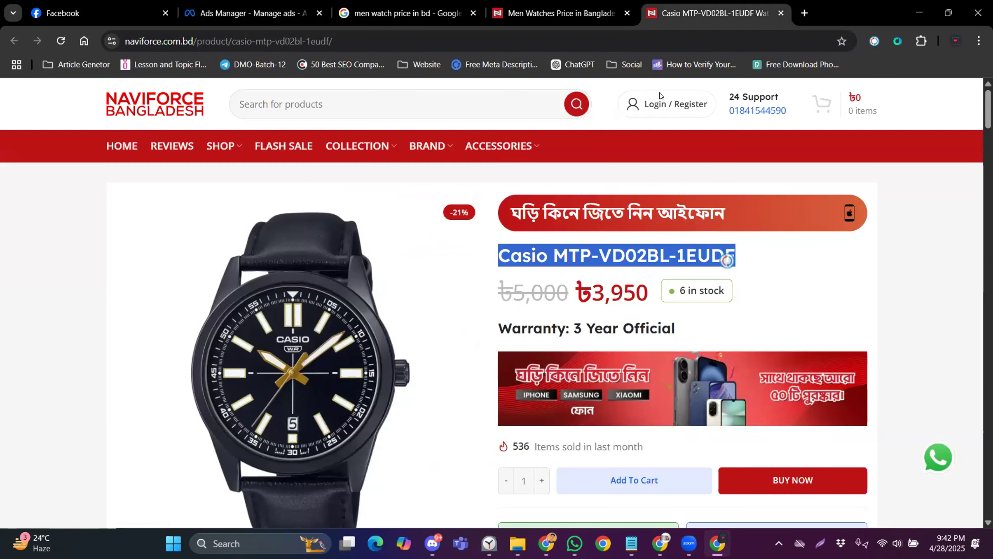
pyautogui.rightClick(328, 315)
pyautogui.click(364, 326)
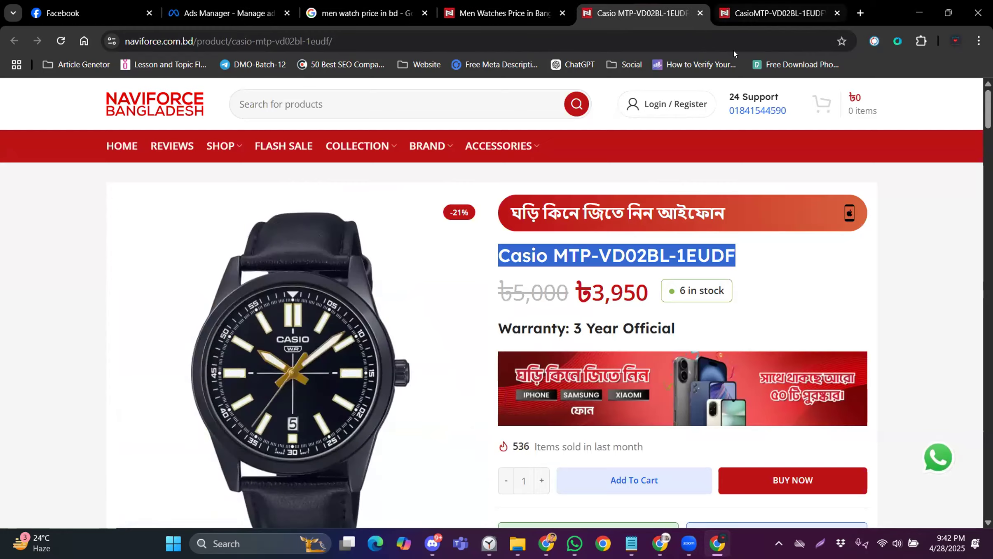
pyautogui.click(774, 13)
pyautogui.rightClick(603, 214)
pyautogui.click(665, 252)
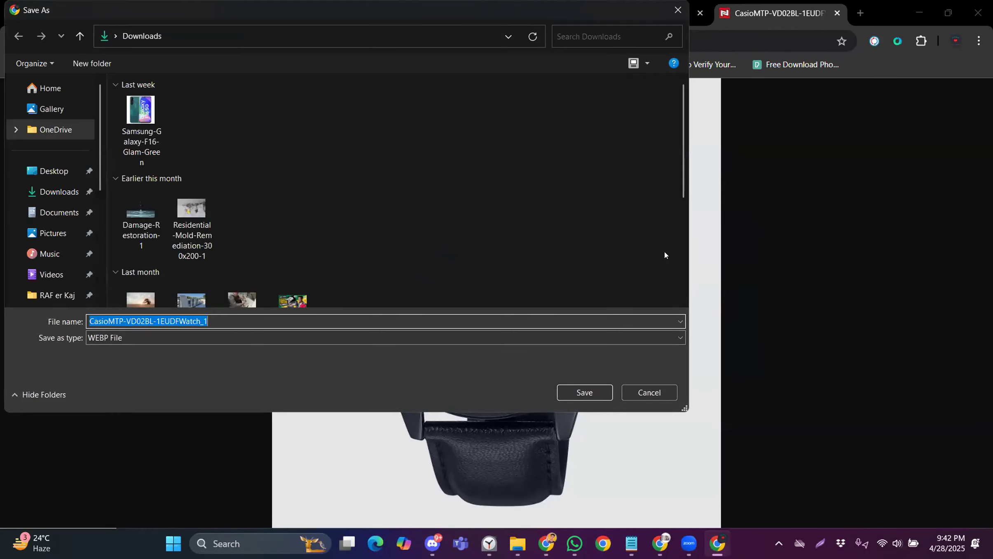
pyautogui.press('Return')
pyautogui.click(226, 13)
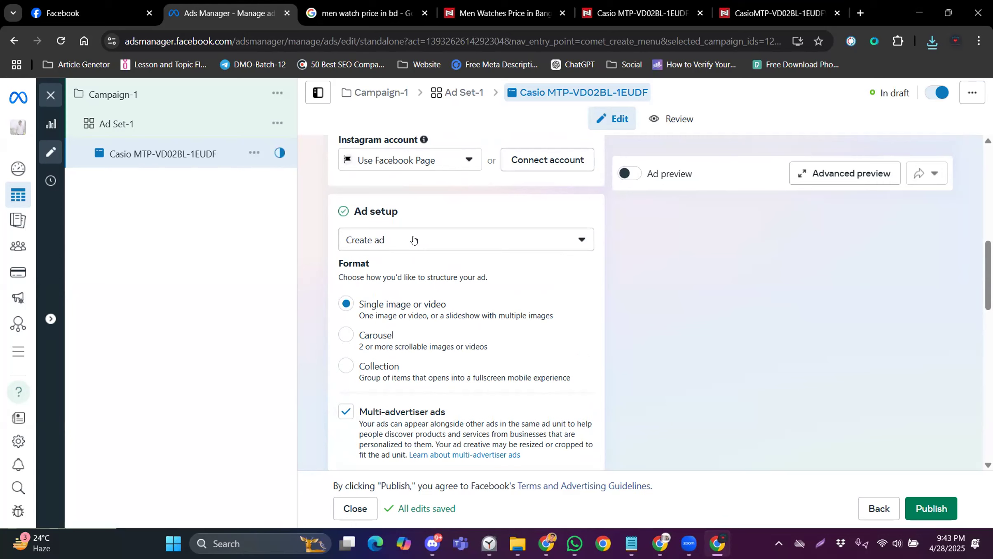
pyautogui.click(413, 240)
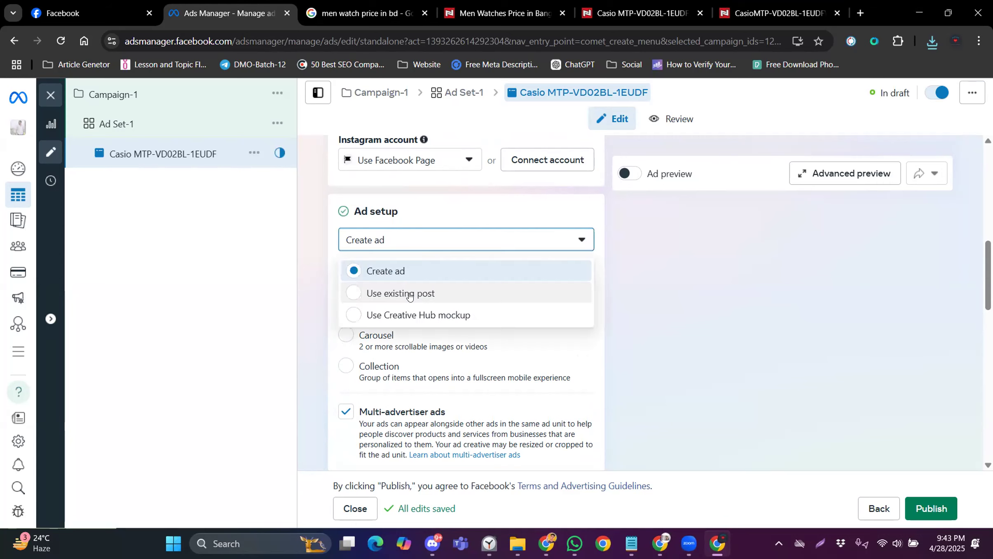
pyautogui.click(439, 215)
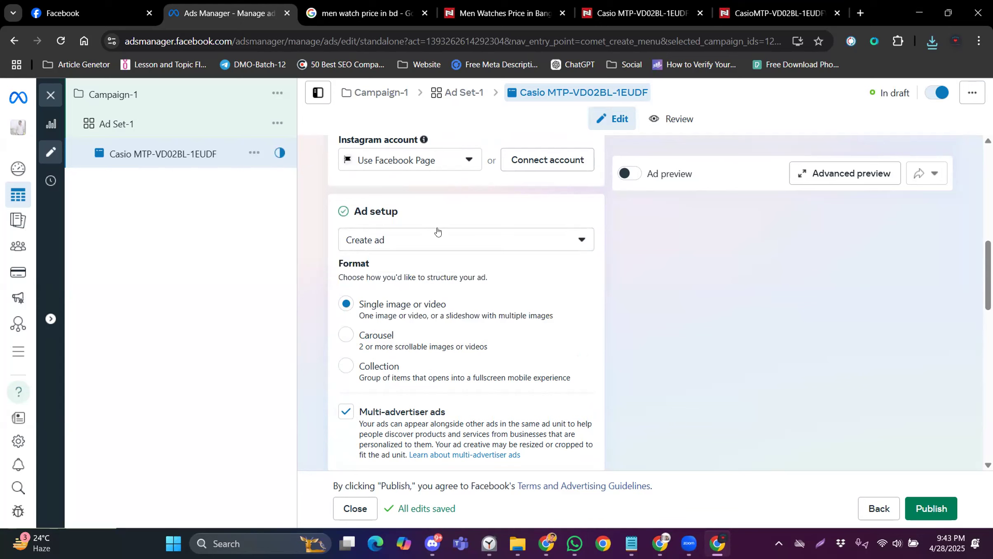
pyautogui.scroll(-2, 447, 243)
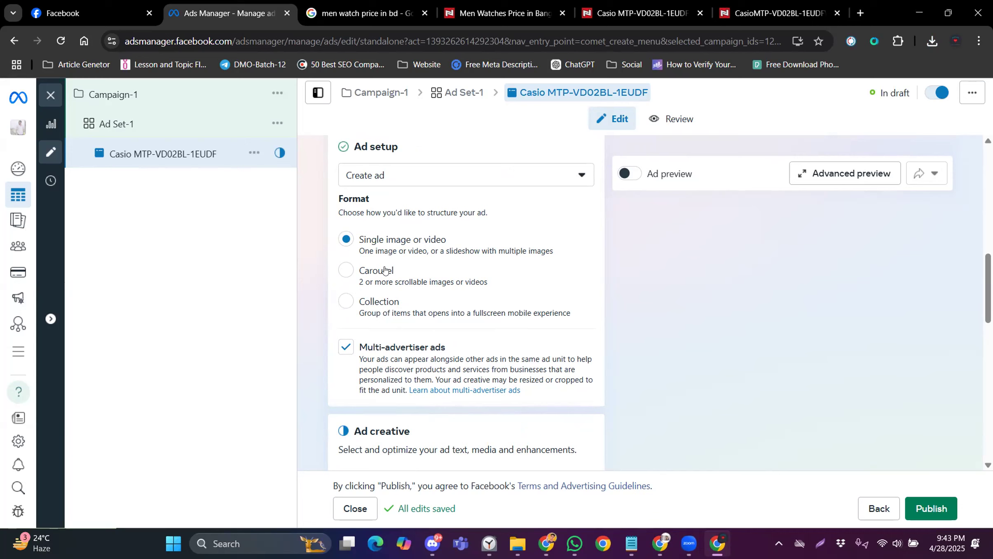
# - Try the Carousel format, then switch the ad back to Single image or video
pyautogui.click(371, 282)
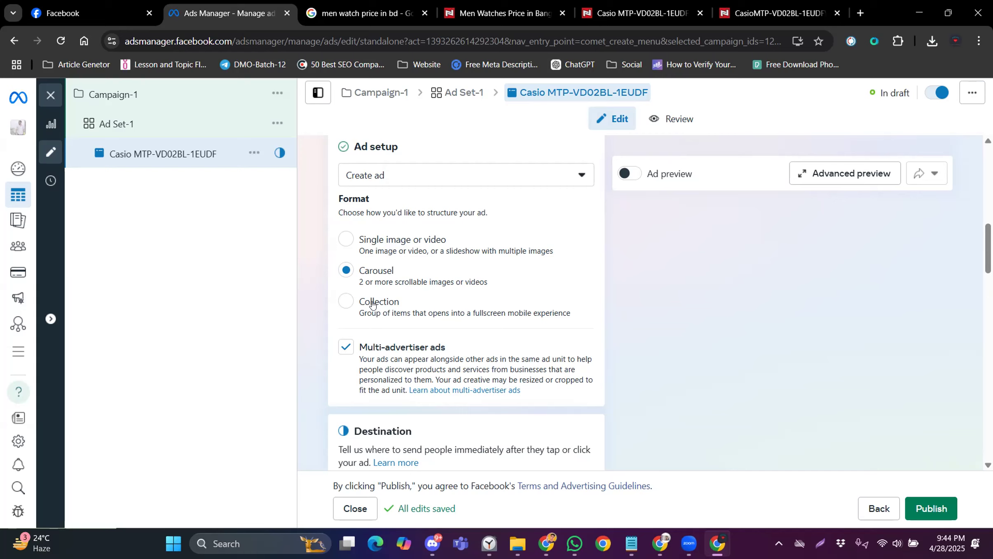
pyautogui.click(346, 239)
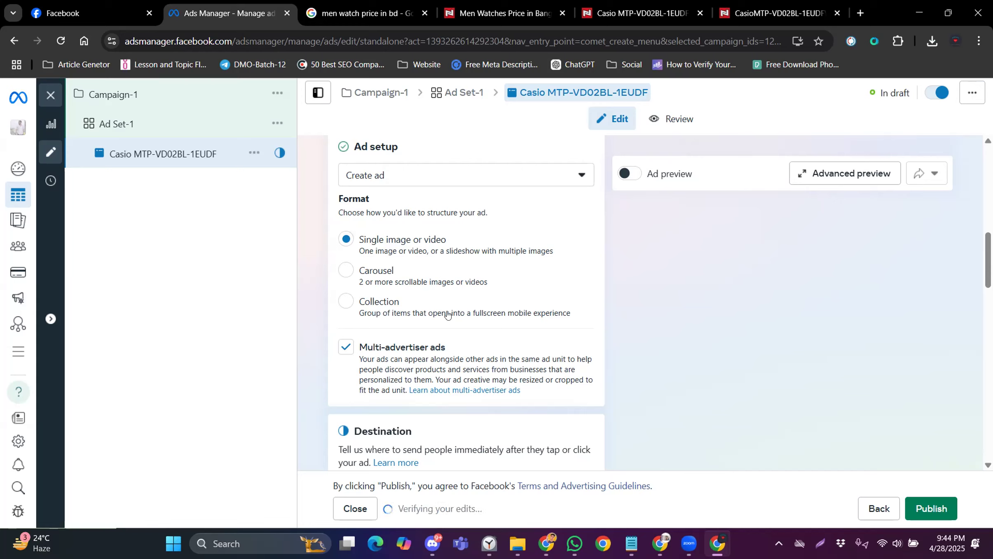
# - Copy the address of the naviforce.com.bd Casio MTP-VD02BL-1EUDF product page
pyautogui.scroll(-3, 446, 316)
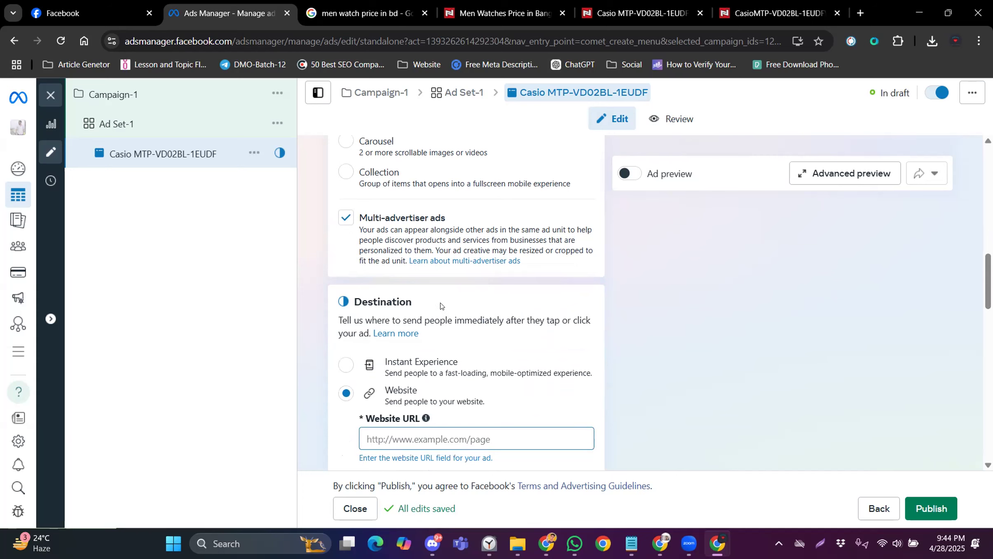
pyautogui.scroll(-2, 439, 306)
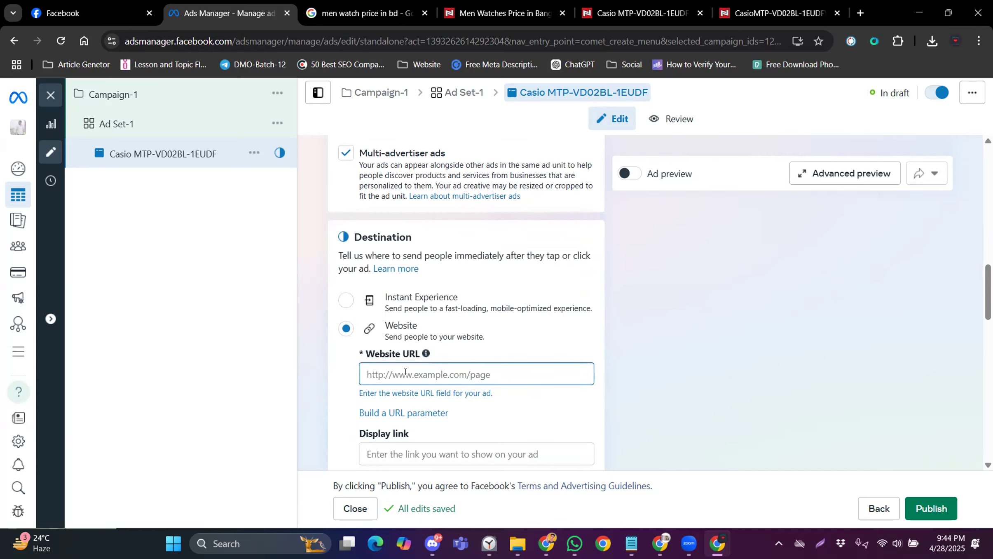
pyautogui.moveTo(425, 355)
pyautogui.scroll(-2, 482, 289)
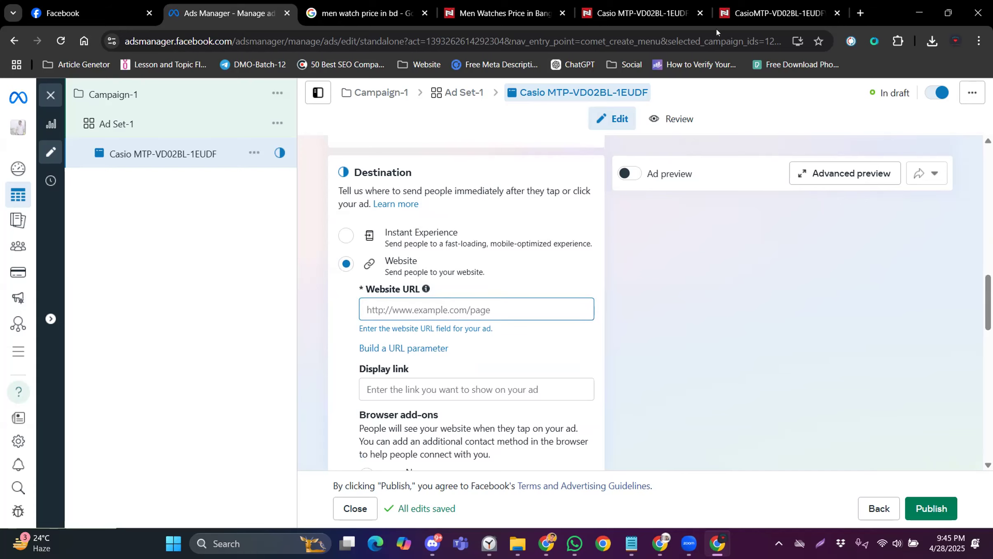
pyautogui.click(744, 18)
pyautogui.click(662, 22)
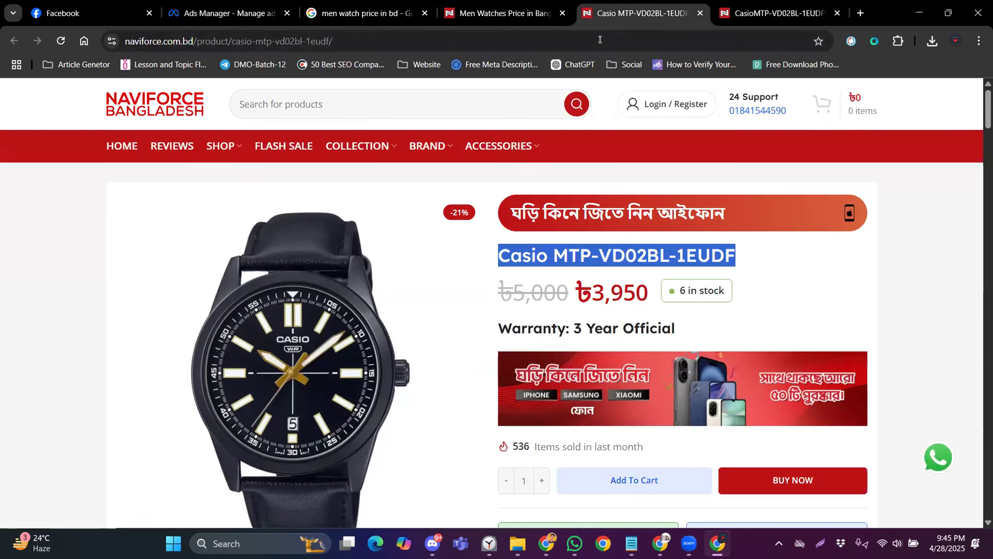
pyautogui.rightClick(598, 39)
pyautogui.click(654, 165)
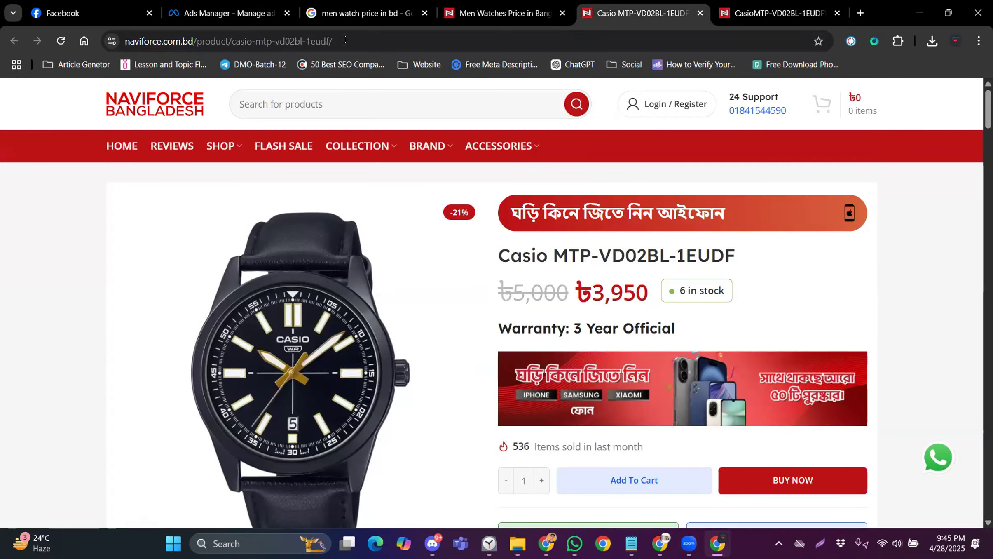
# - Paste the product page link into the ad's Website URL field and review the form
pyautogui.click(246, 17)
pyautogui.click(410, 306)
pyautogui.rightClick(410, 306)
pyautogui.click(437, 153)
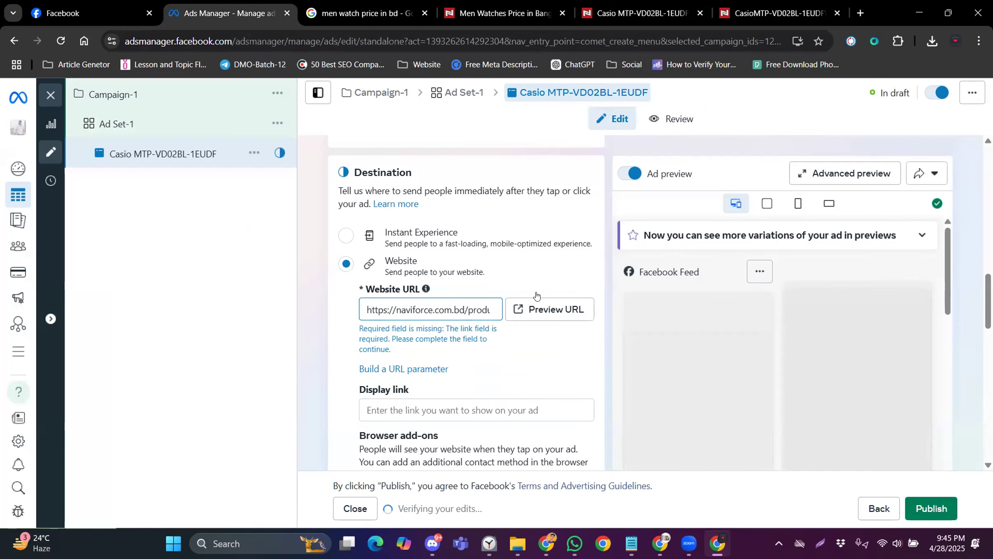
pyautogui.scroll(-2, 701, 307)
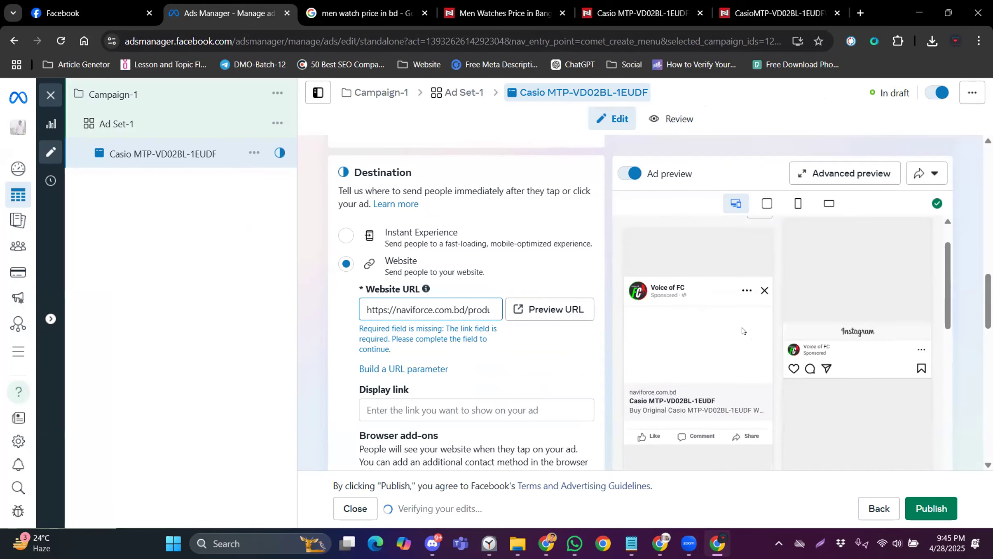
pyautogui.scroll(3, 733, 286)
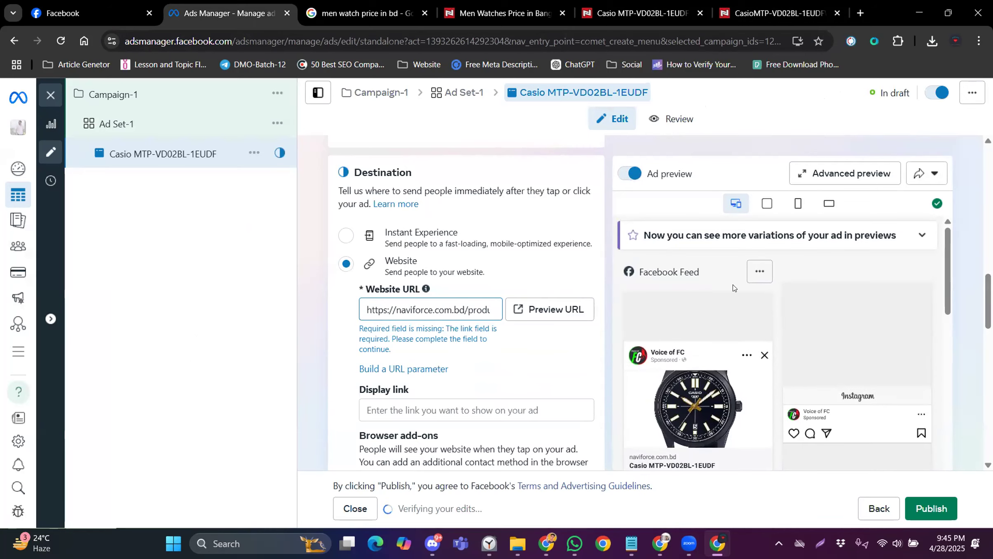
pyautogui.scroll(-3, 535, 284)
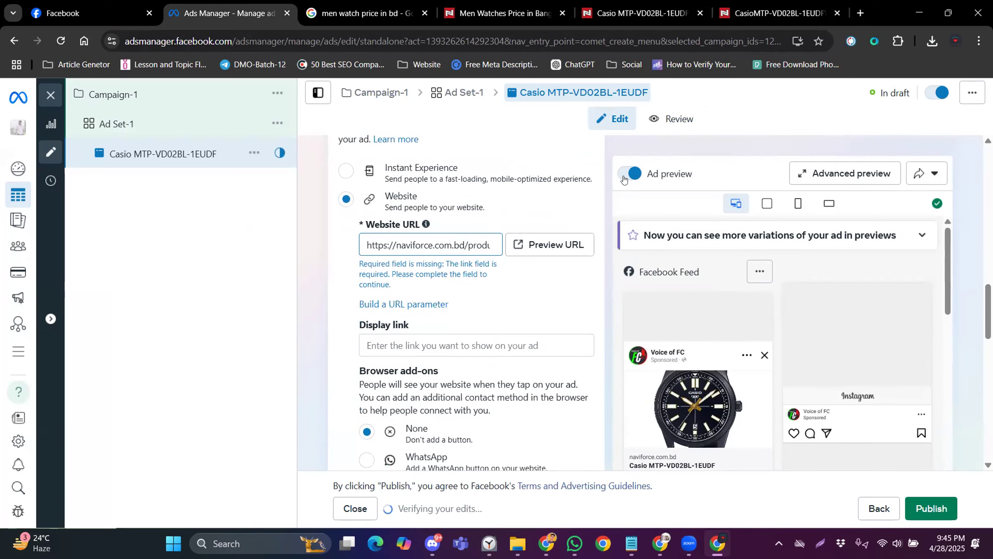
pyautogui.scroll(-2, 726, 323)
pyautogui.scroll(2, 844, 340)
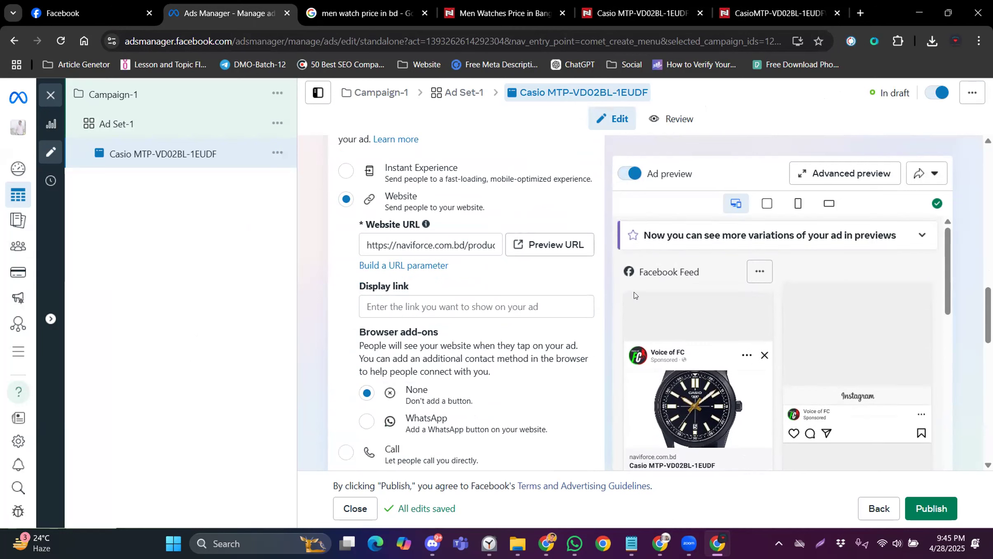
pyautogui.scroll(-5, 435, 284)
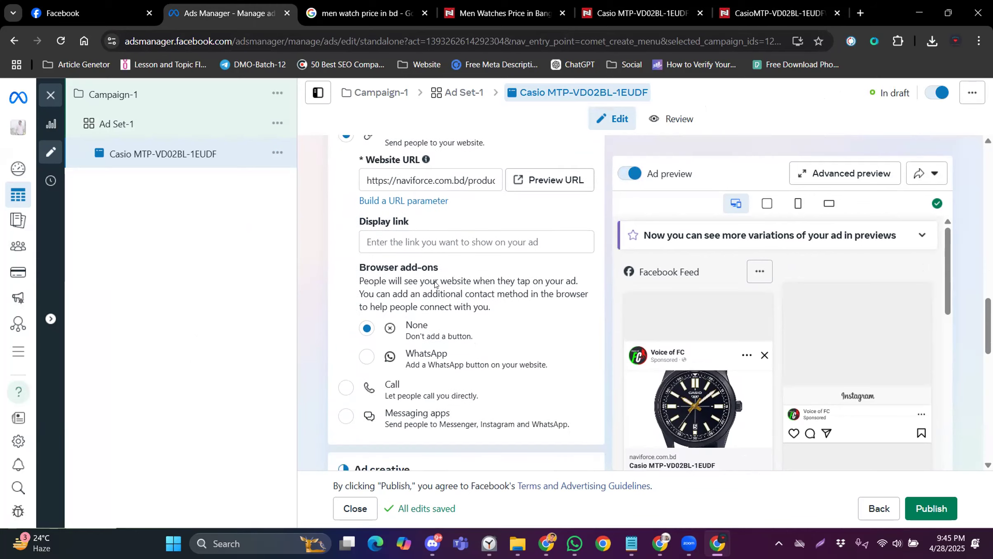
pyautogui.scroll(-10, 444, 286)
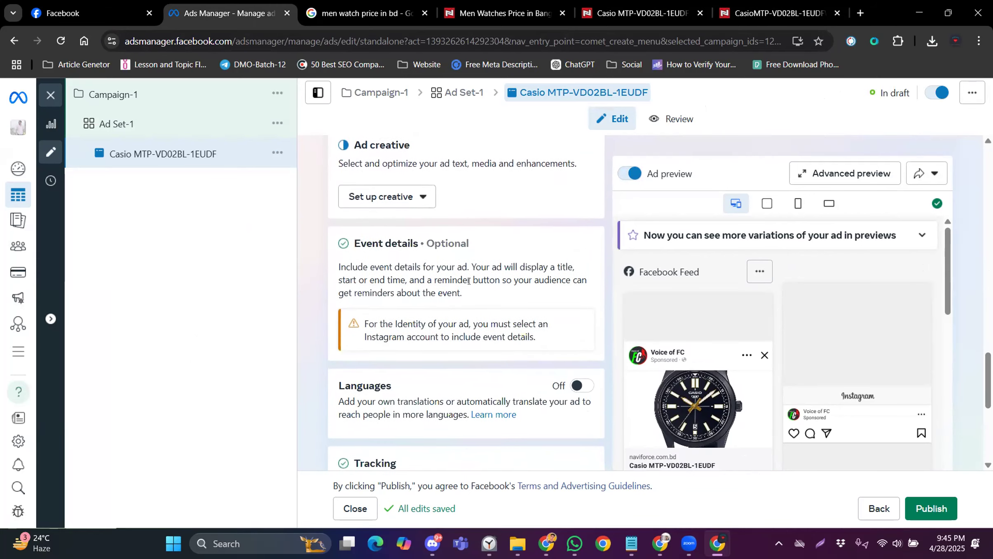
pyautogui.scroll(8, 473, 284)
pyautogui.scroll(5, 472, 285)
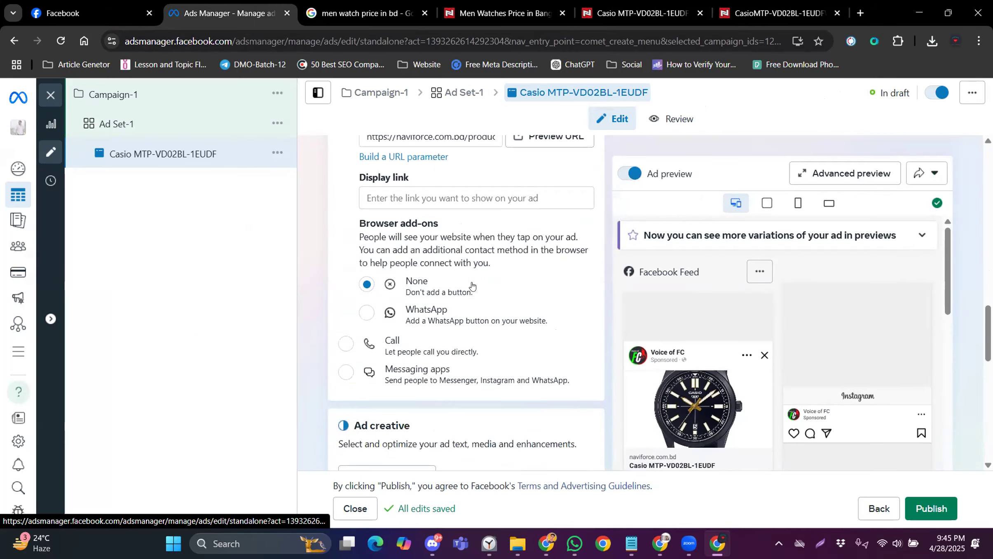
pyautogui.scroll(3, 472, 286)
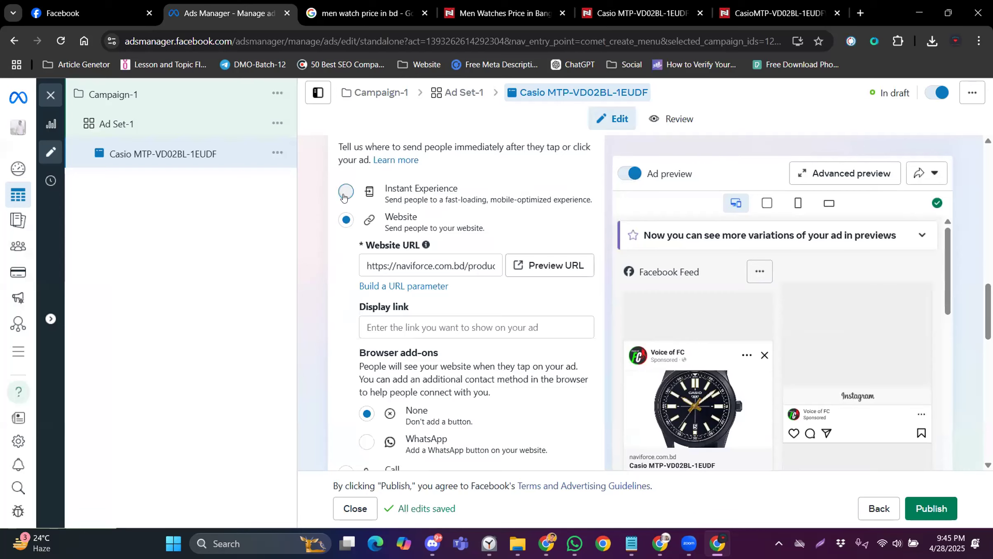
pyautogui.click(346, 192)
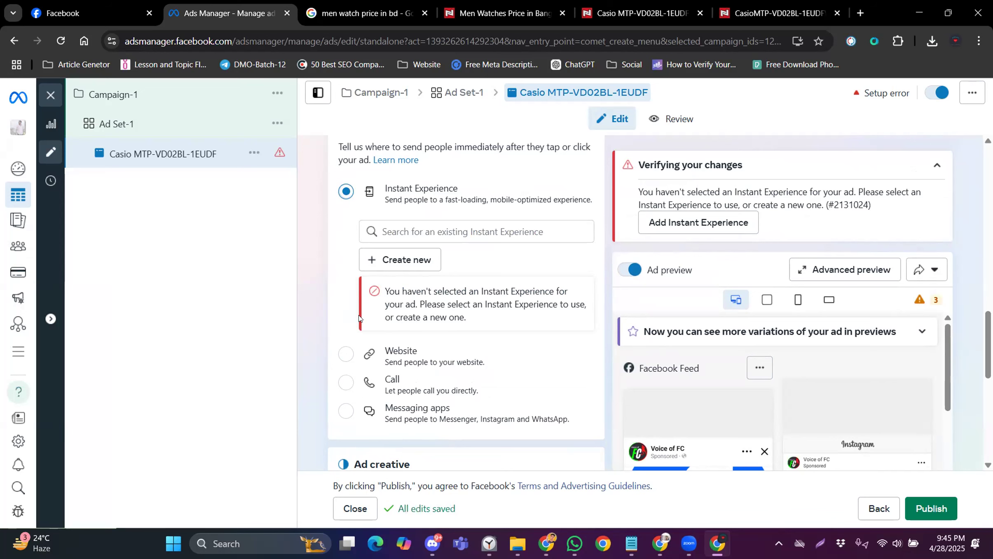
pyautogui.scroll(-2, 358, 317)
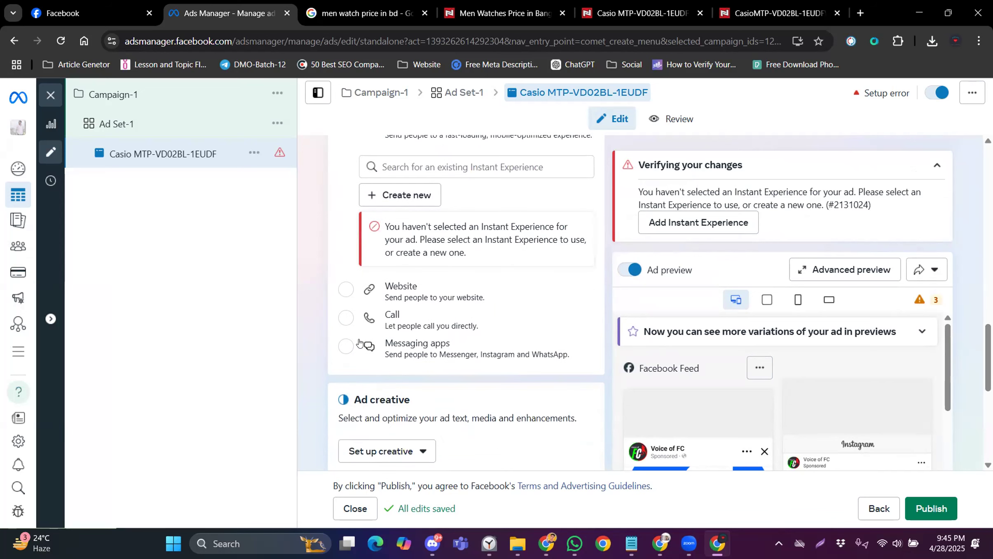
pyautogui.click(347, 345)
pyautogui.click(353, 348)
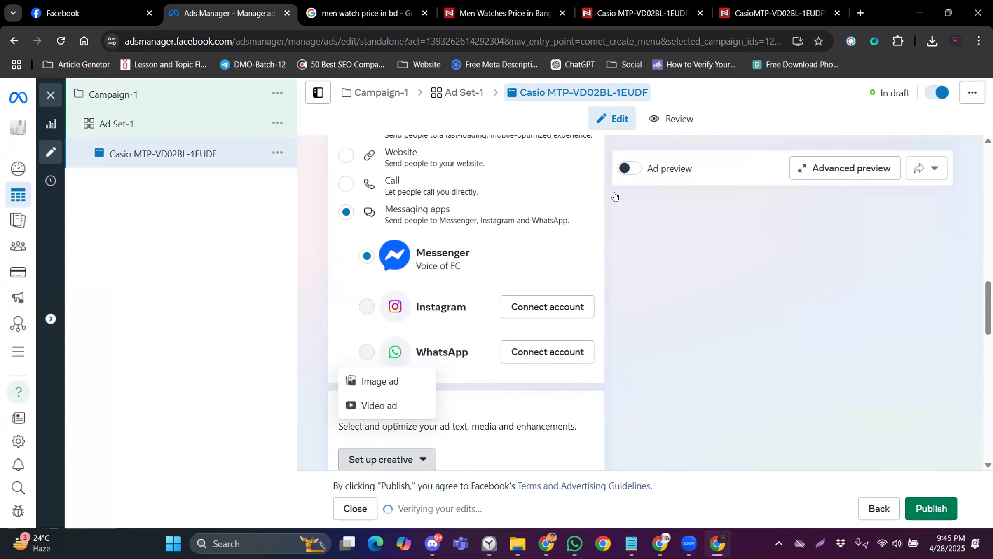
pyautogui.scroll(-1, 457, 336)
pyautogui.scroll(-1, 457, 336)
pyautogui.scroll(5, 457, 336)
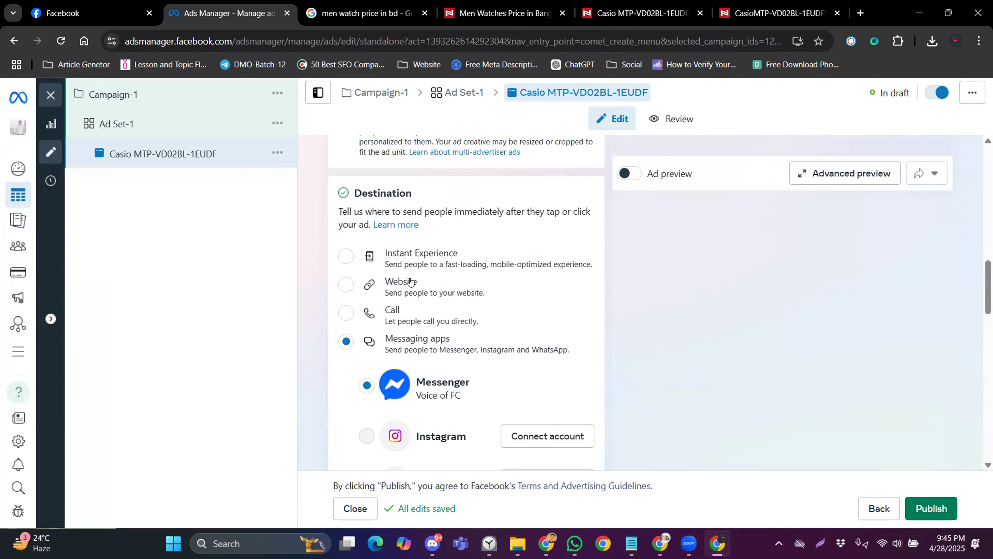
pyautogui.click(346, 285)
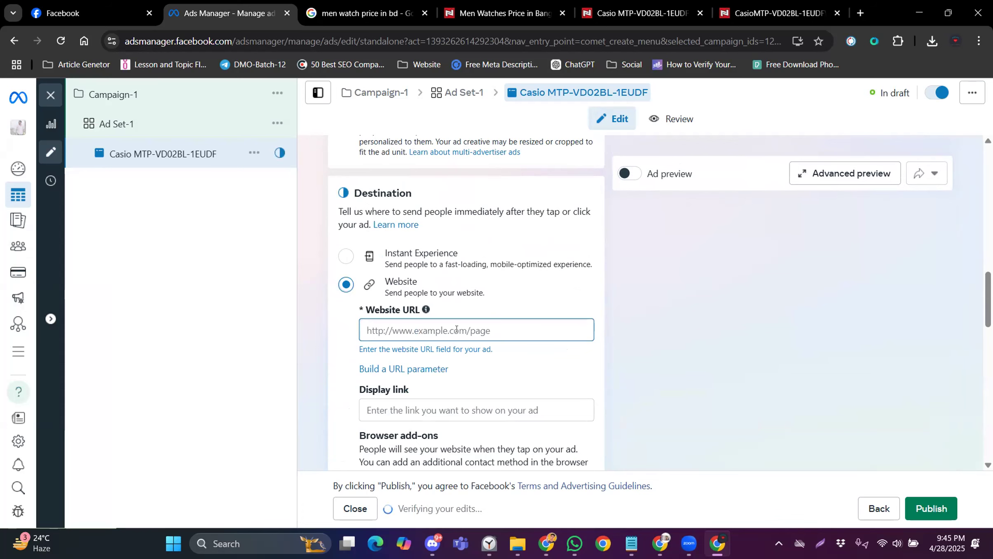
pyautogui.scroll(-2, 456, 329)
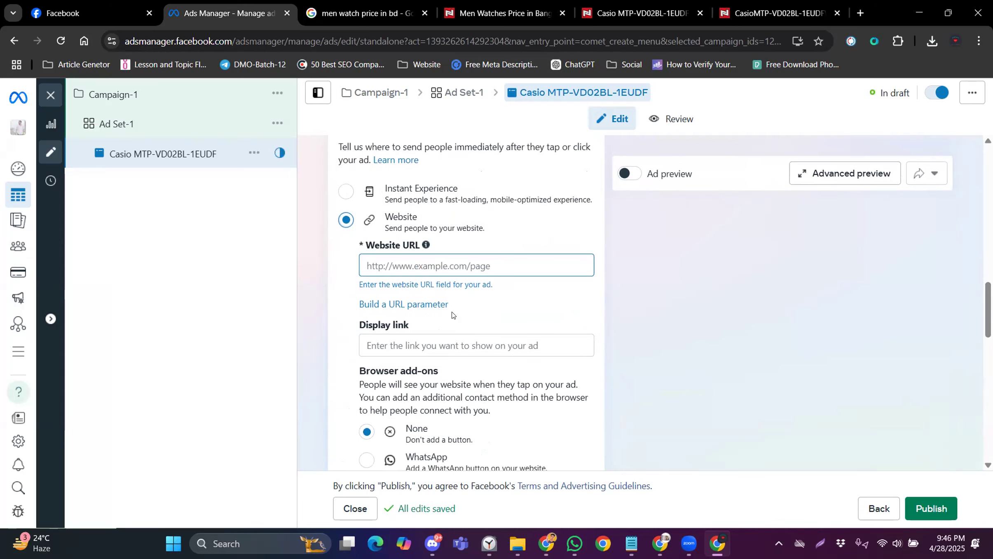
pyautogui.scroll(-5, 420, 346)
pyautogui.click(347, 295)
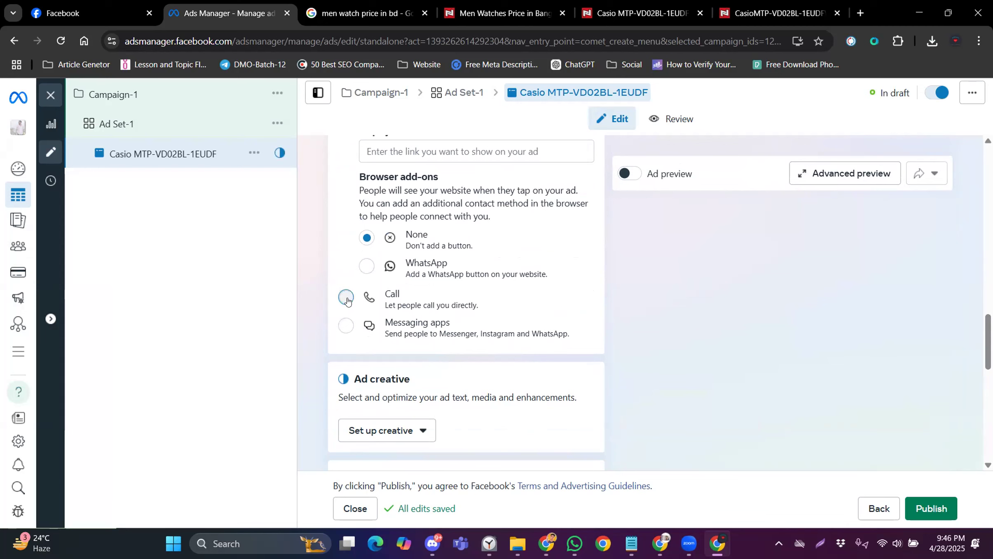
pyautogui.scroll(-4, 347, 296)
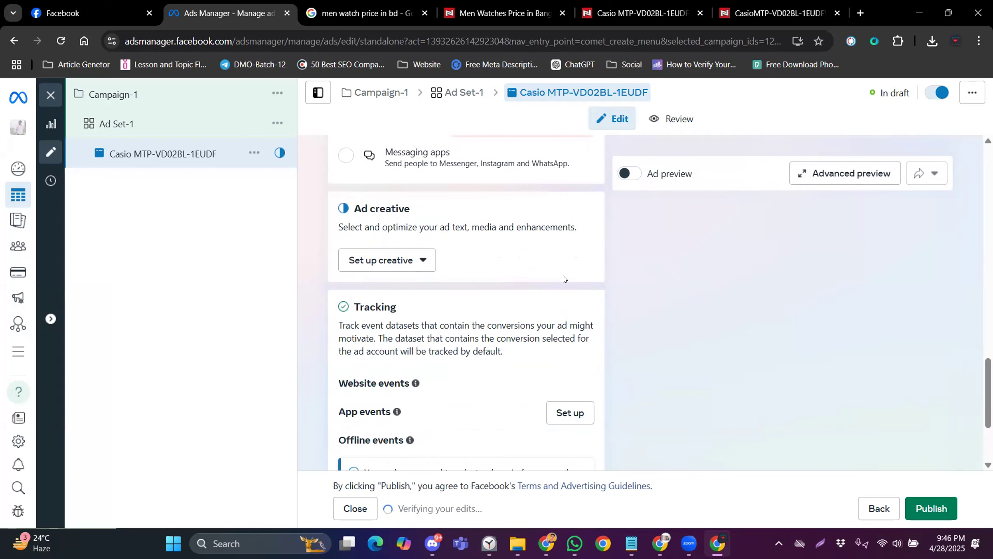
pyautogui.scroll(4, 512, 270)
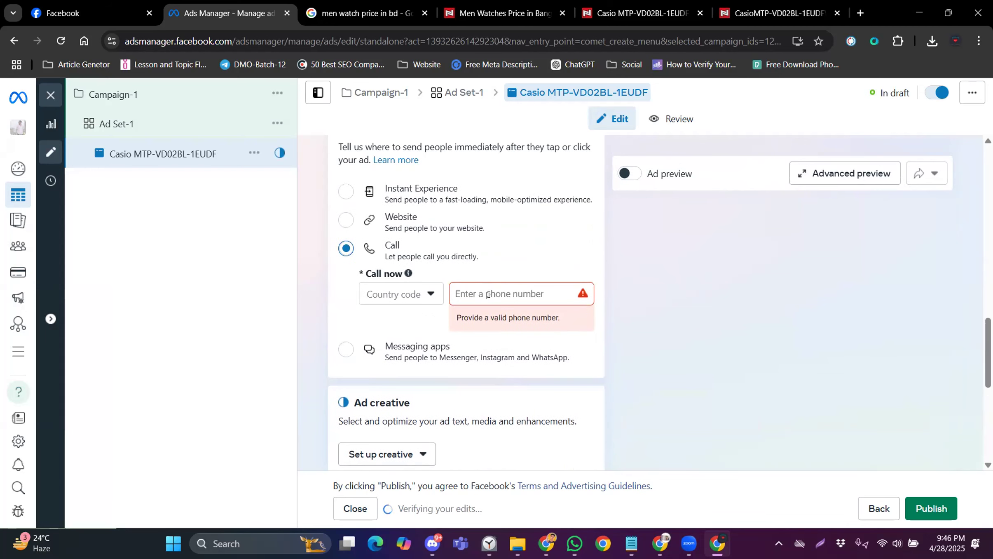
pyautogui.click(346, 350)
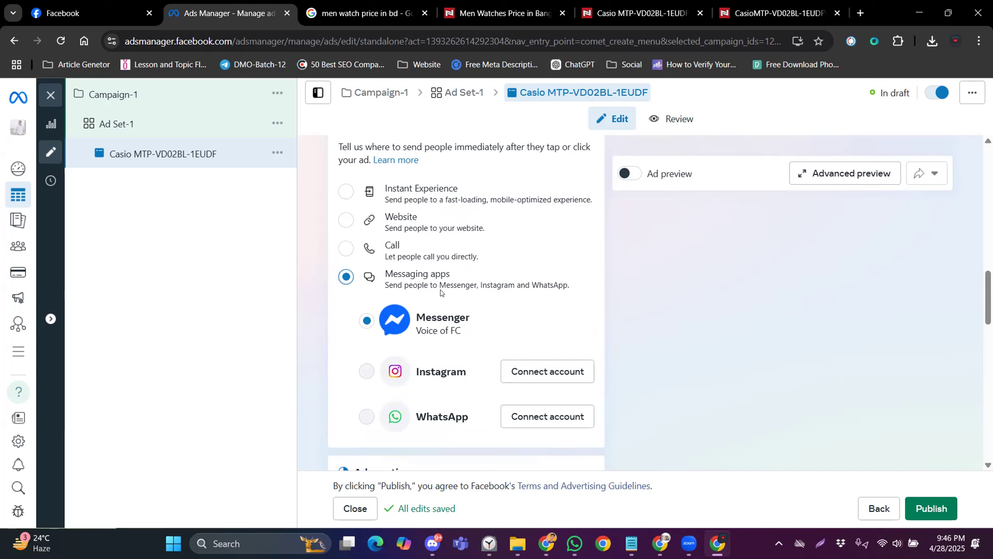
pyautogui.scroll(-2, 440, 291)
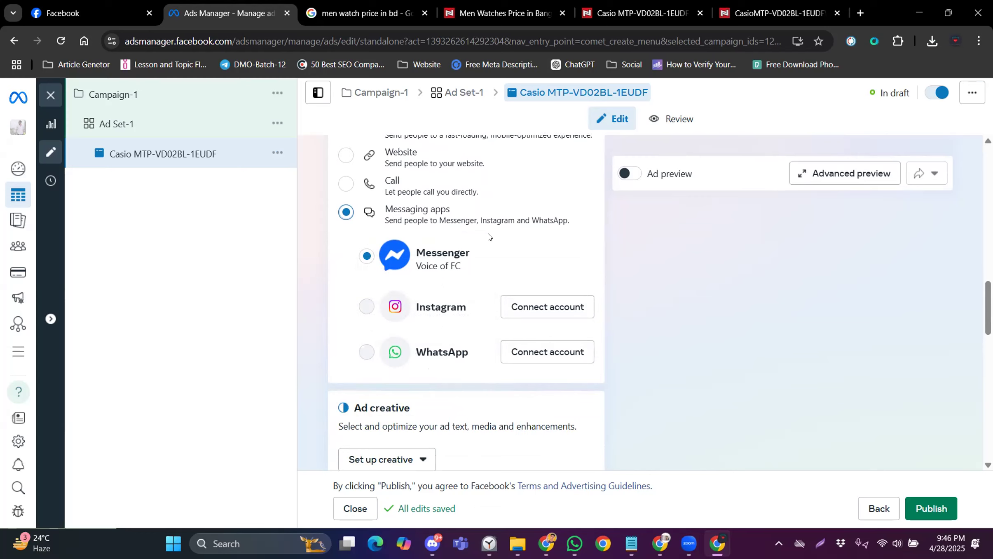
pyautogui.scroll(2, 489, 233)
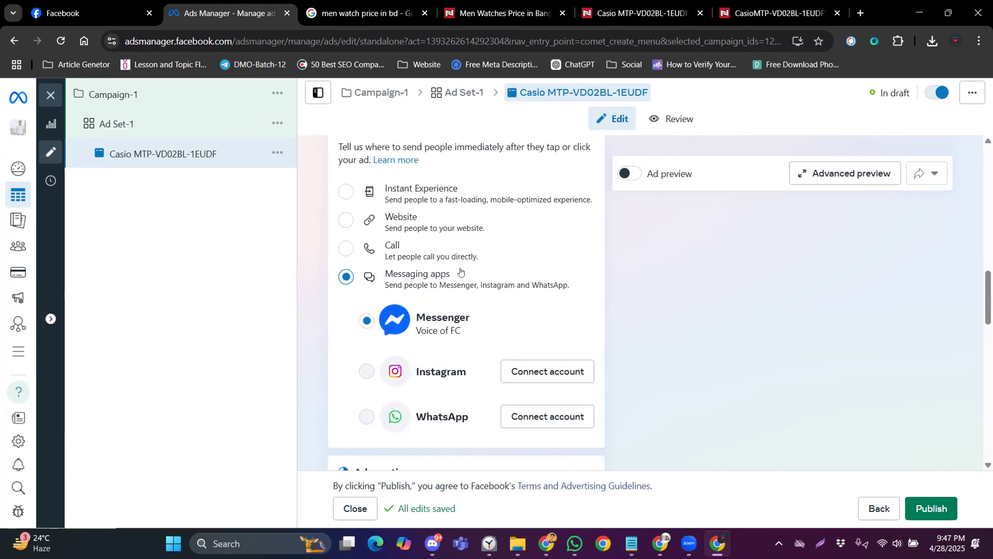
pyautogui.scroll(-5, 460, 271)
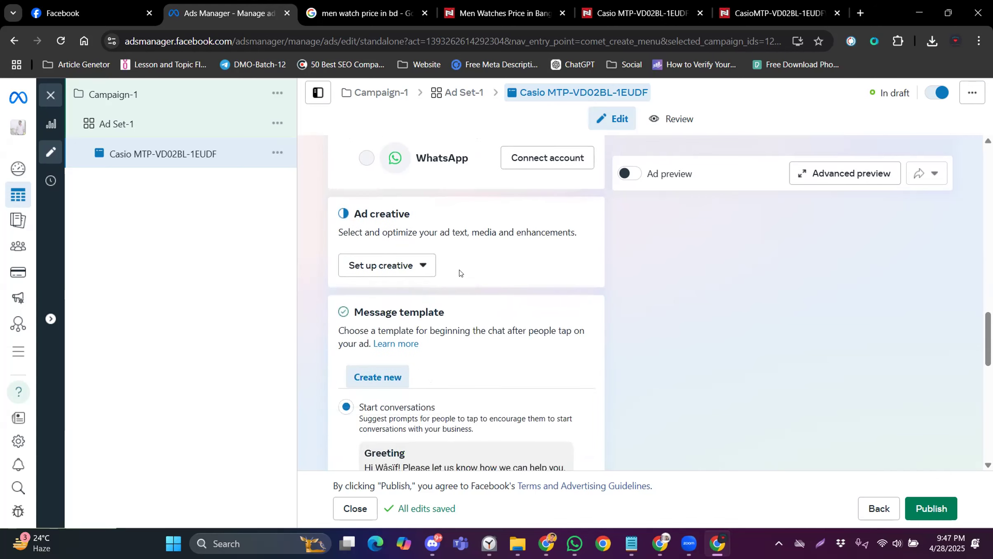
pyautogui.scroll(-7, 460, 272)
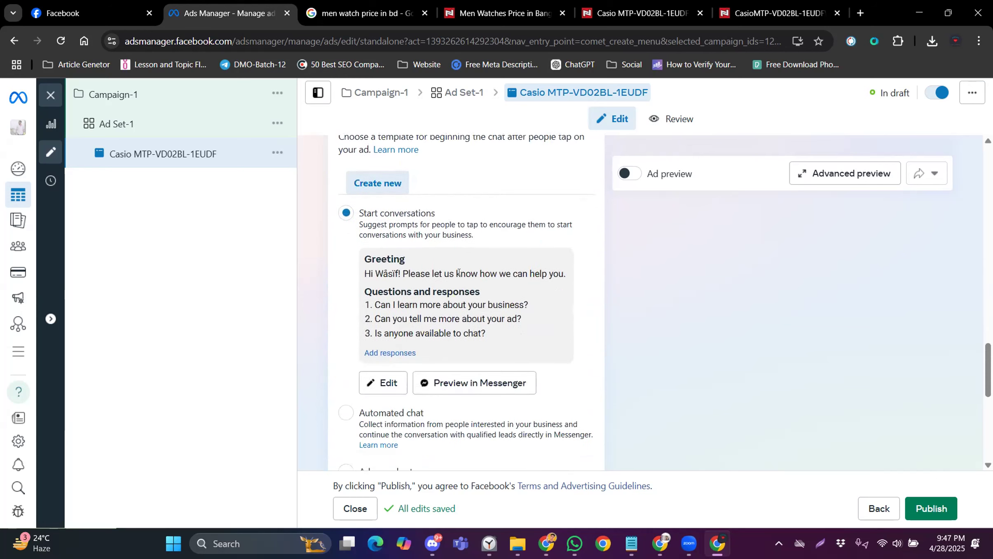
pyautogui.scroll(7, 459, 275)
pyautogui.scroll(5, 460, 277)
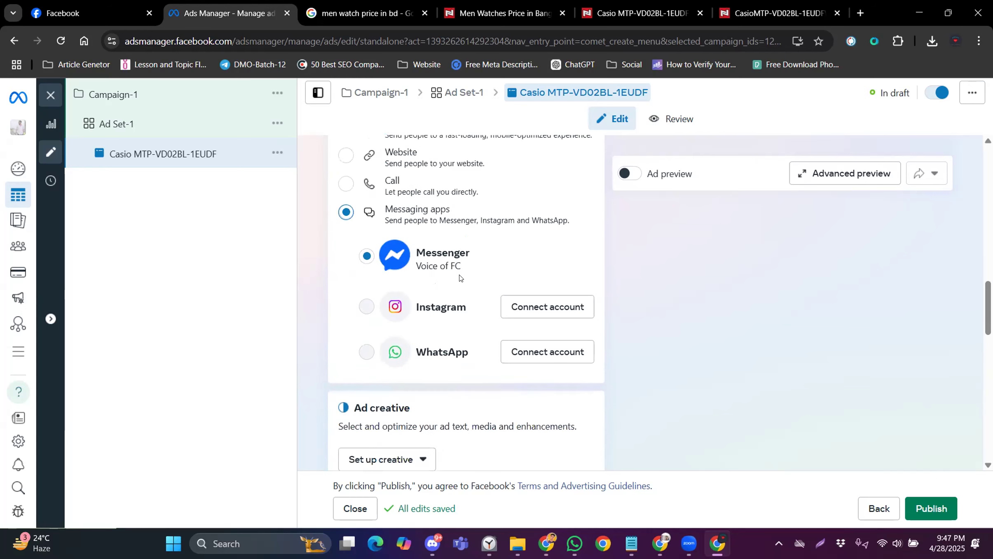
pyautogui.scroll(-3, 460, 277)
# - Choose Image ad as the ad's creative setup
pyautogui.click(418, 330)
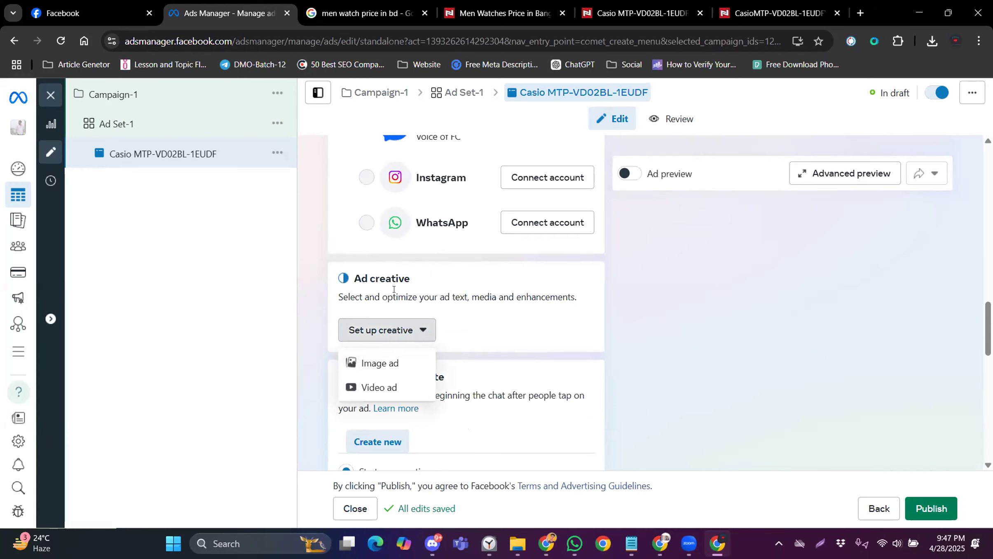
pyautogui.scroll(-2, 389, 278)
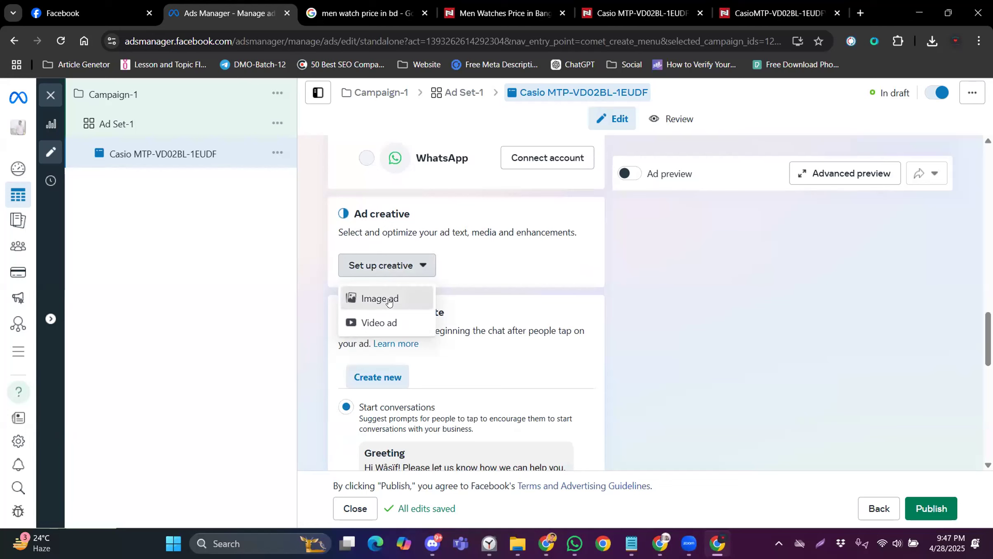
pyautogui.click(428, 294)
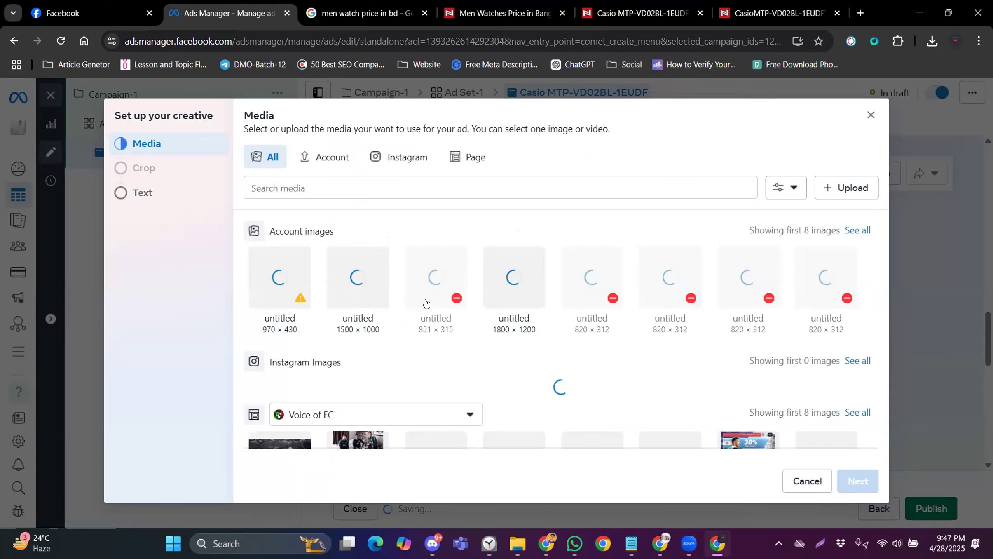
pyautogui.scroll(-2, 514, 337)
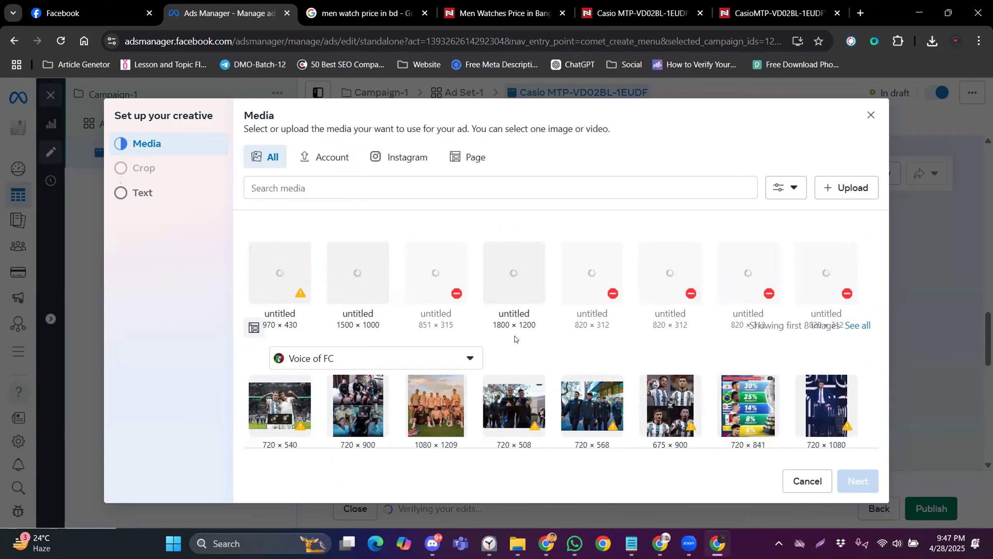
pyautogui.scroll(2, 514, 337)
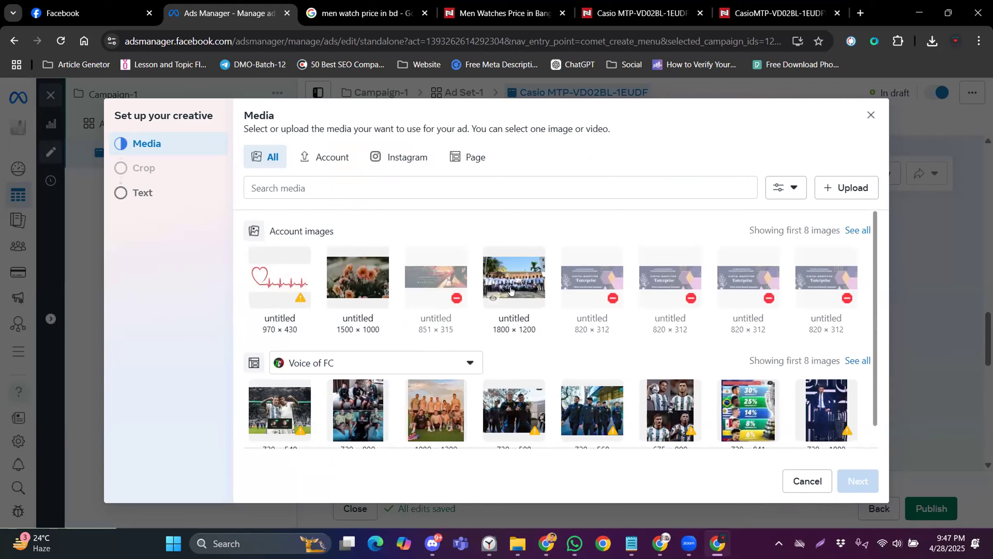
# - Upload the Casio watch image from Downloads and accept its square, vertical and horizontal crops
pyautogui.click(847, 188)
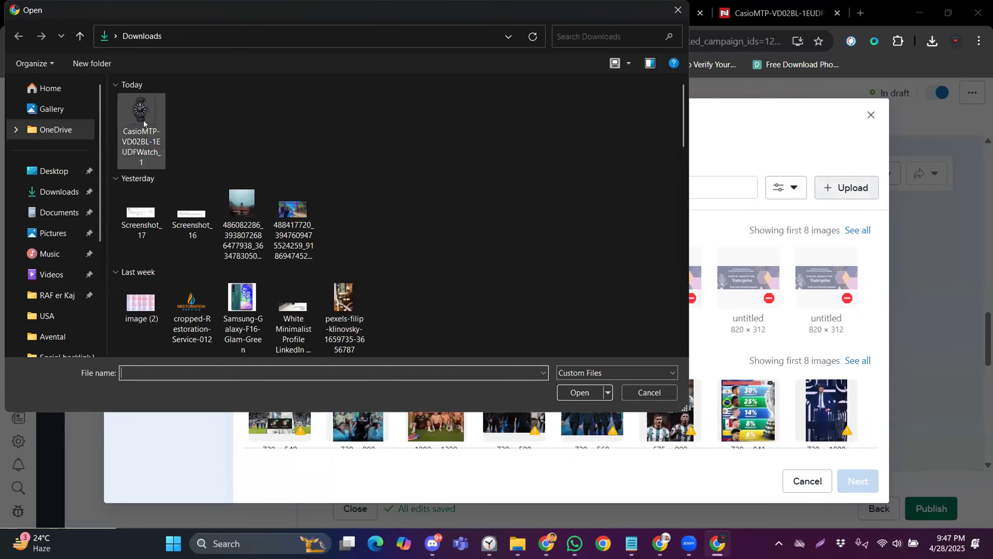
pyautogui.doubleClick(138, 110)
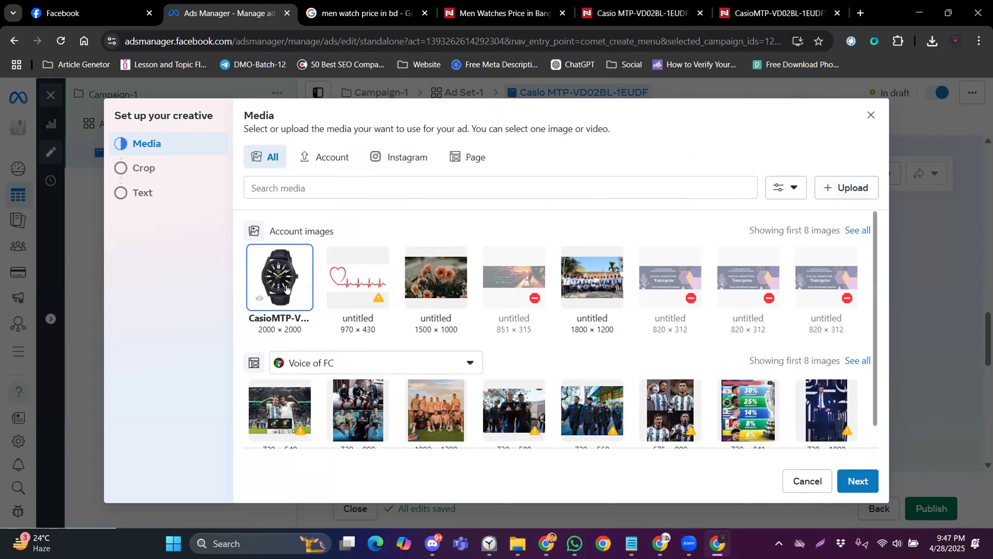
pyautogui.click(852, 480)
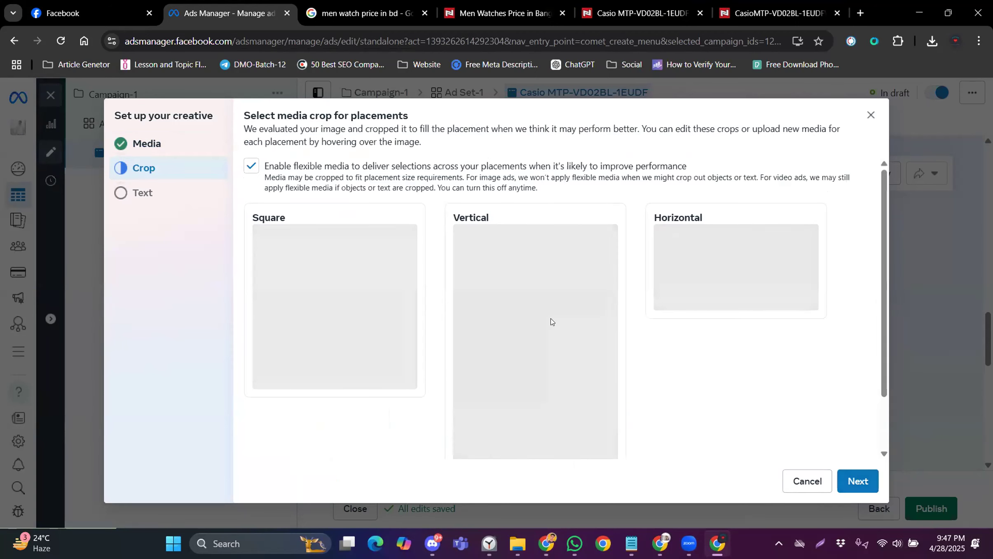
pyautogui.scroll(-2, 548, 316)
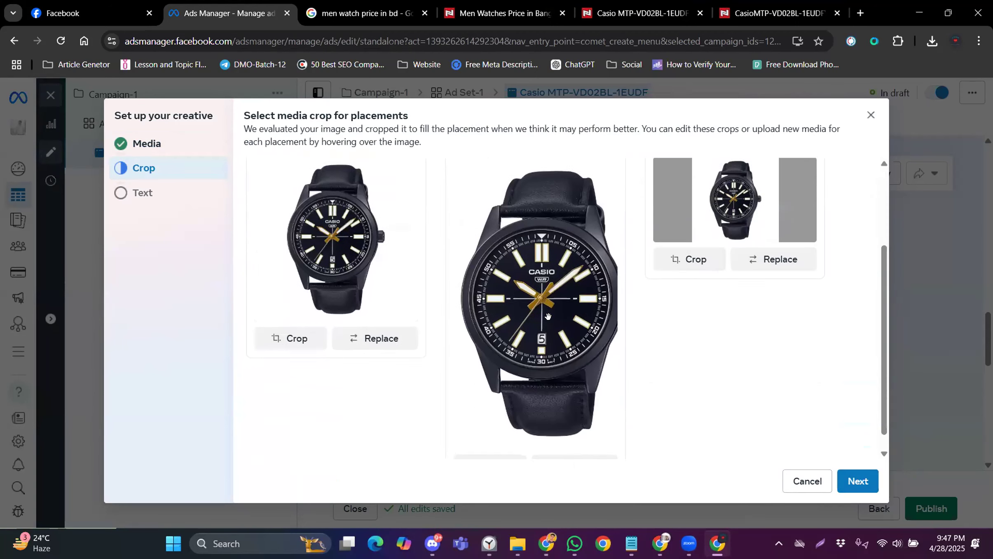
pyautogui.scroll(-1, 548, 316)
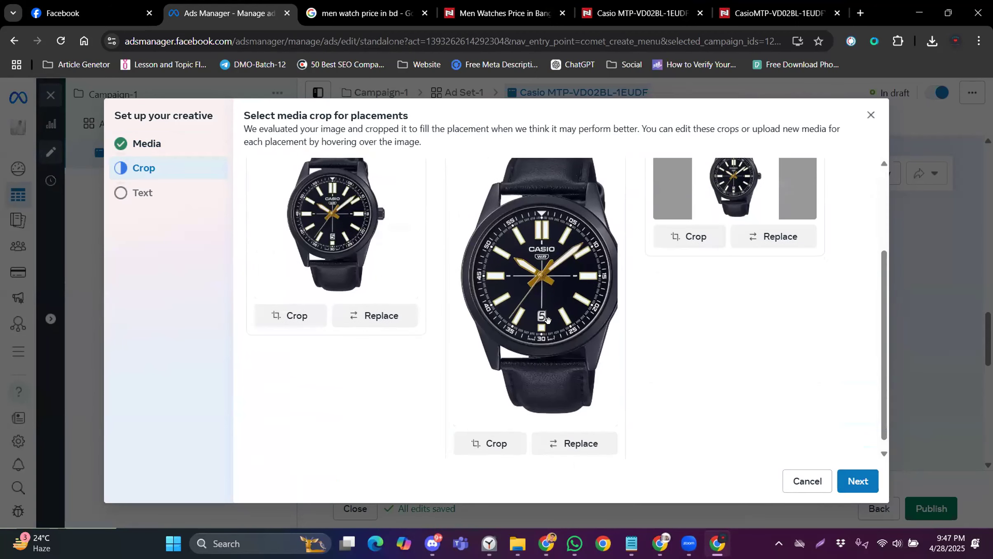
pyautogui.click(856, 481)
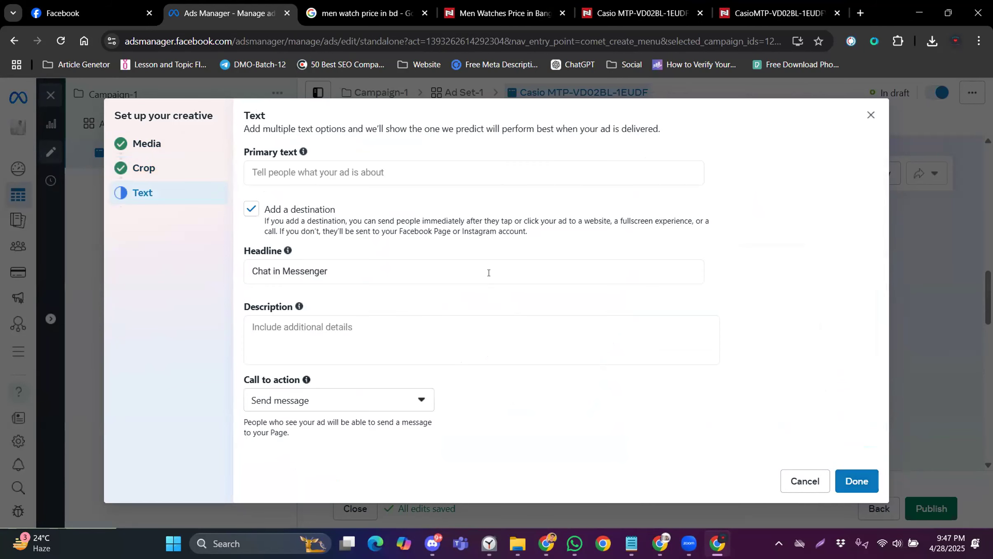
# - Check the Casio product page, then enter '20% Discount' as the ad's primary text
pyautogui.click(287, 172)
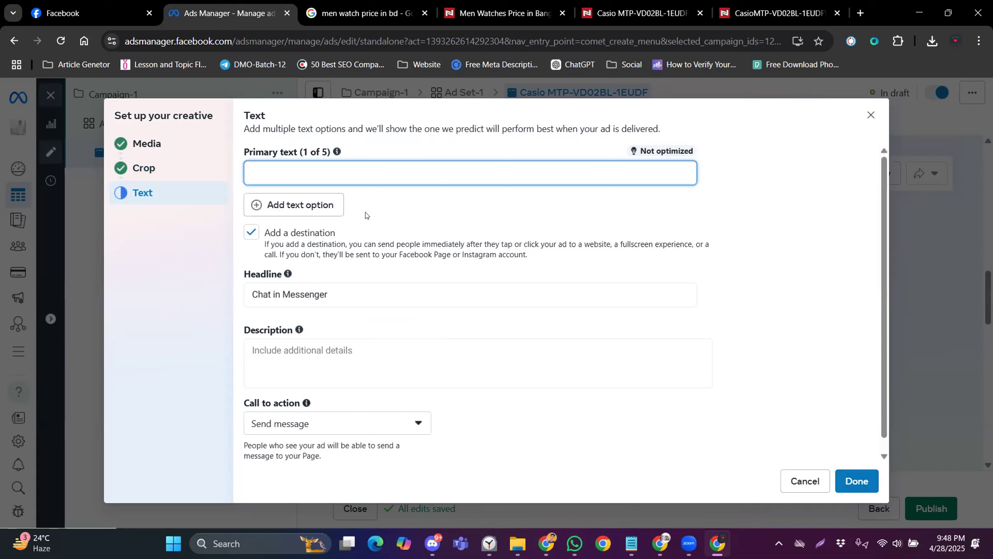
pyautogui.scroll(1, 447, 274)
pyautogui.click(745, 24)
pyautogui.click(655, 19)
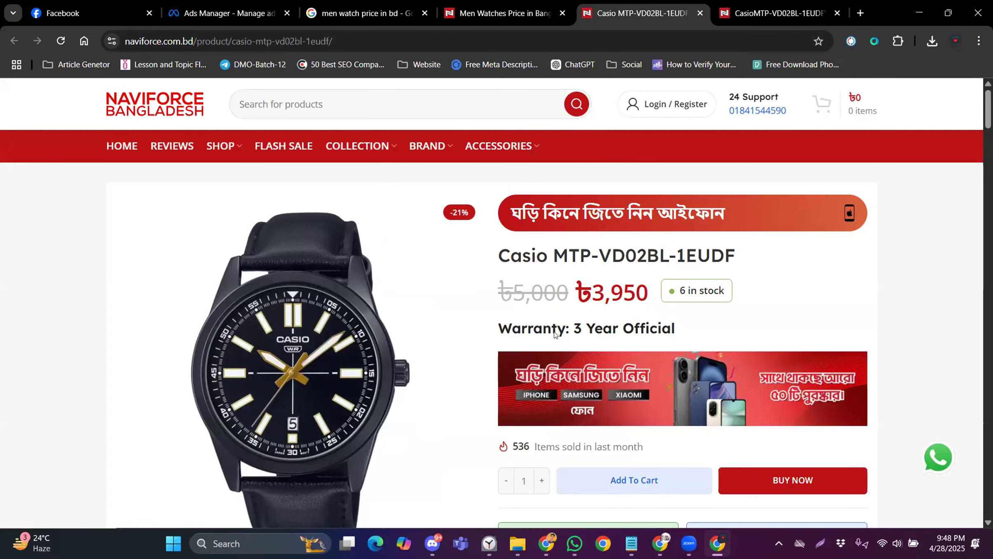
pyautogui.click(227, 18)
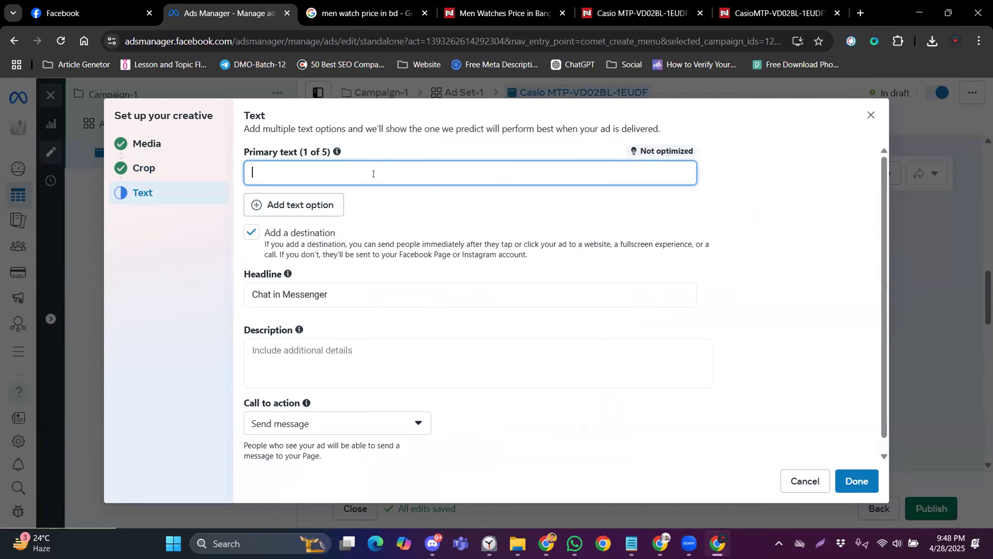
pyautogui.write('20% Dusc')
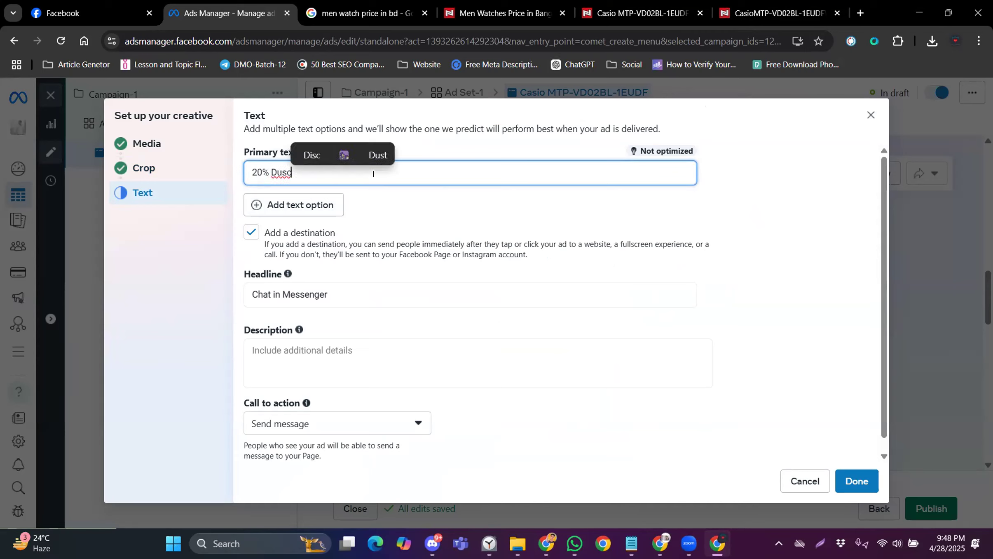
pyautogui.press('BackSpace')
pyautogui.press('BackSpace')
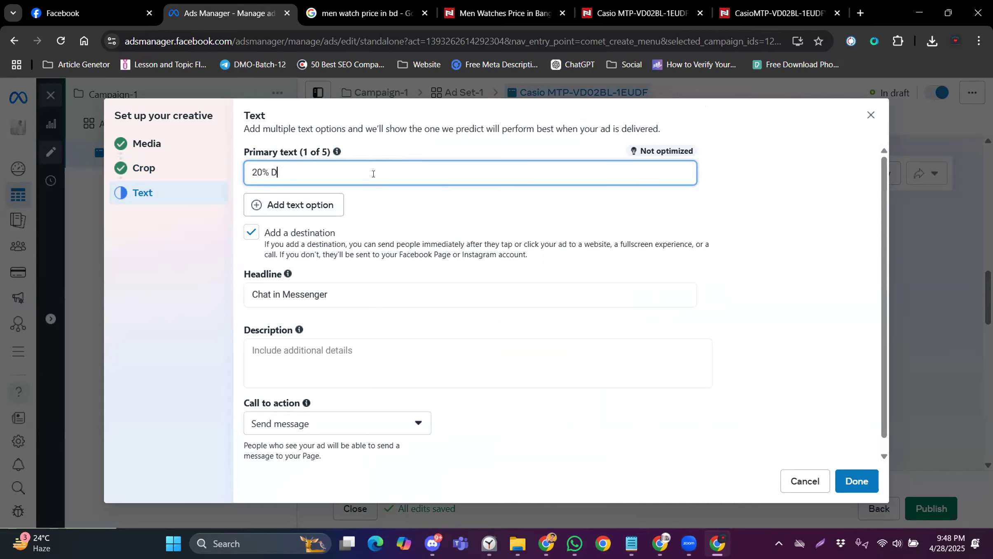
pyautogui.write('s')
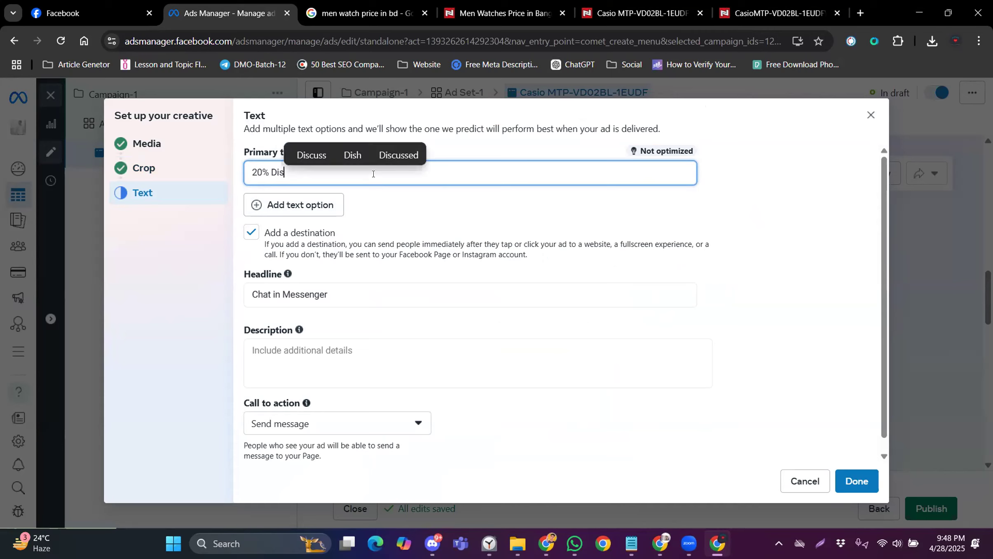
pyautogui.write('count')
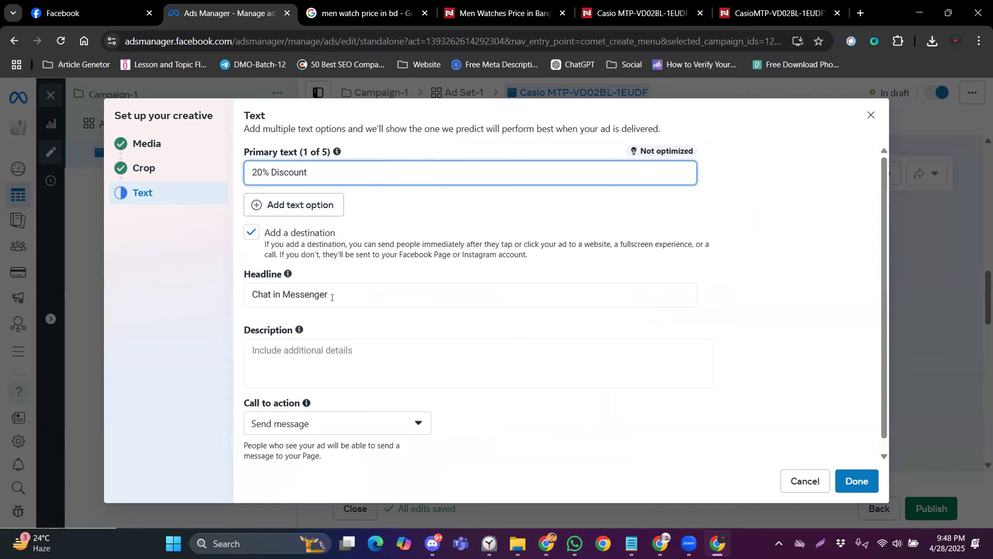
pyautogui.scroll(-1, 332, 297)
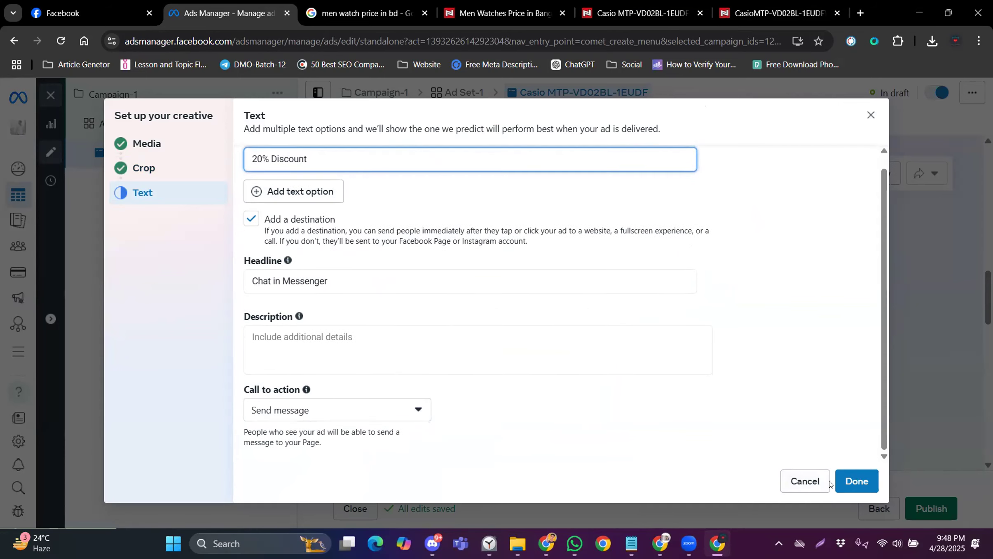
# - Finish the image creative and save its text
pyautogui.click(853, 479)
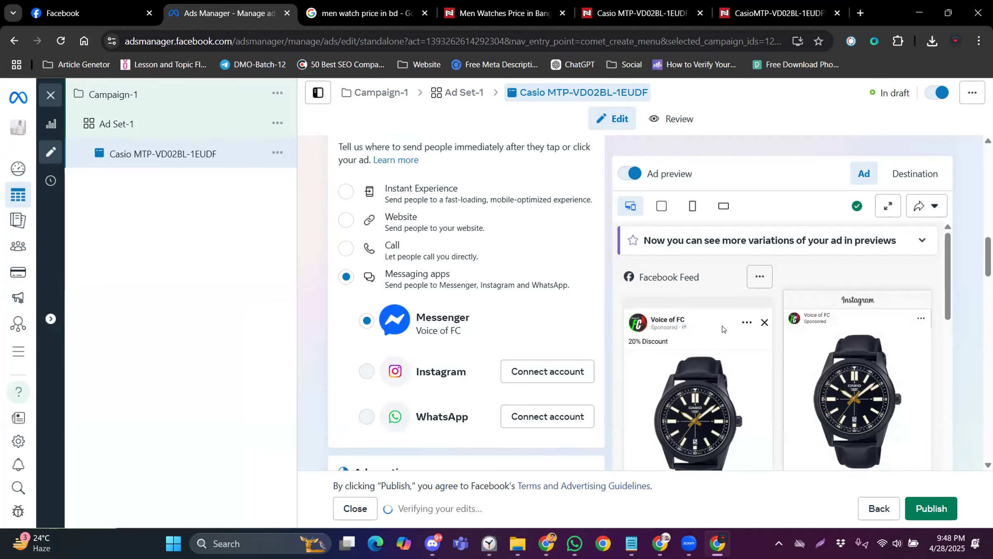
pyautogui.scroll(-2, 701, 313)
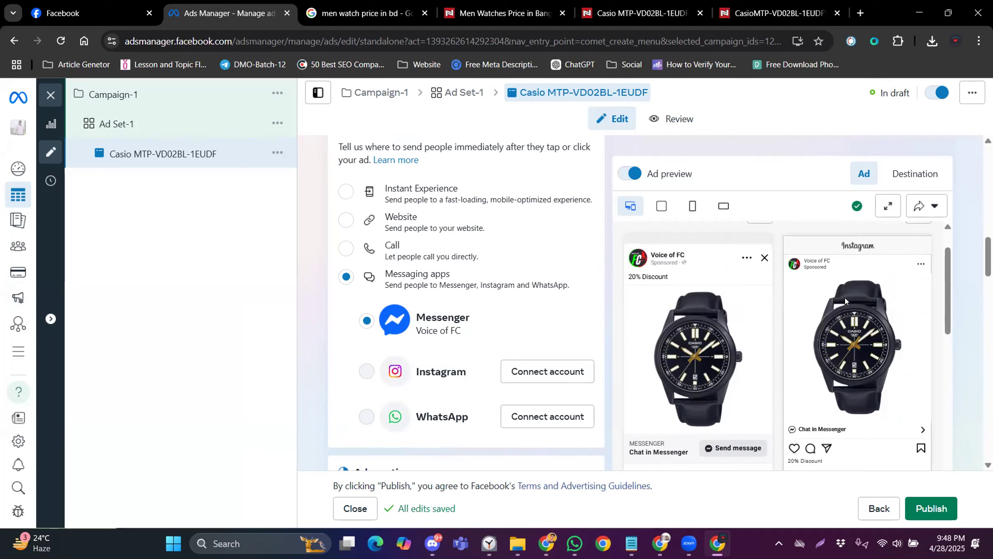
pyautogui.scroll(-3, 688, 329)
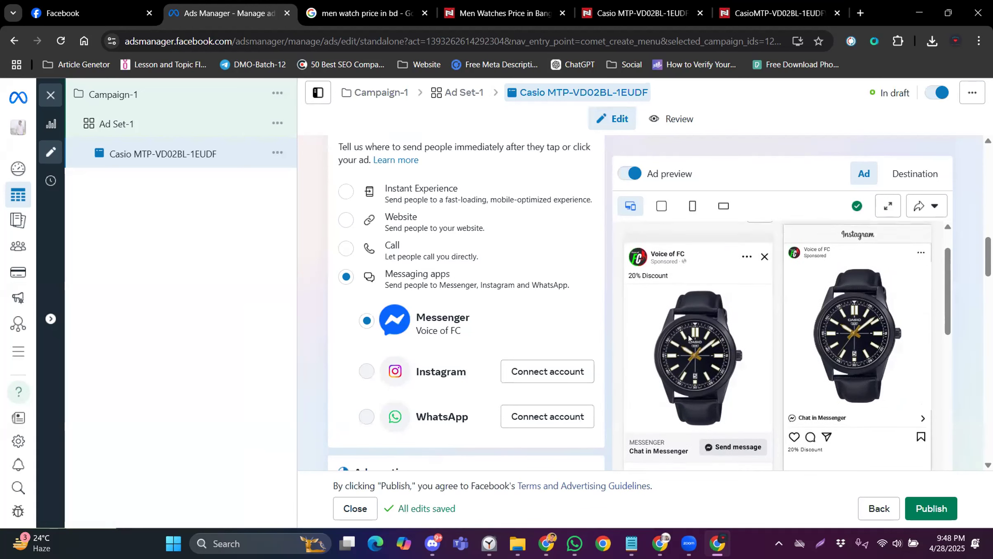
pyautogui.scroll(2, 722, 339)
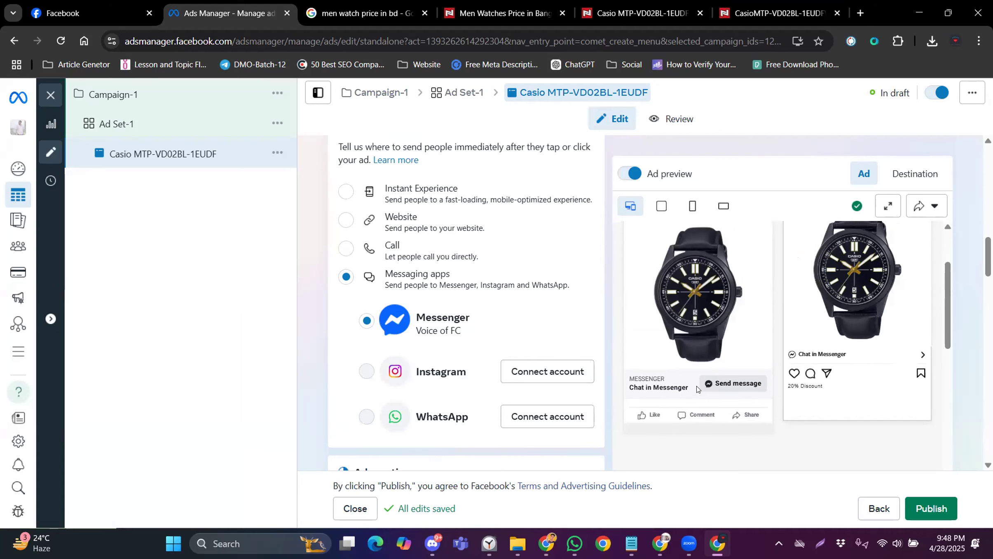
pyautogui.scroll(2, 713, 384)
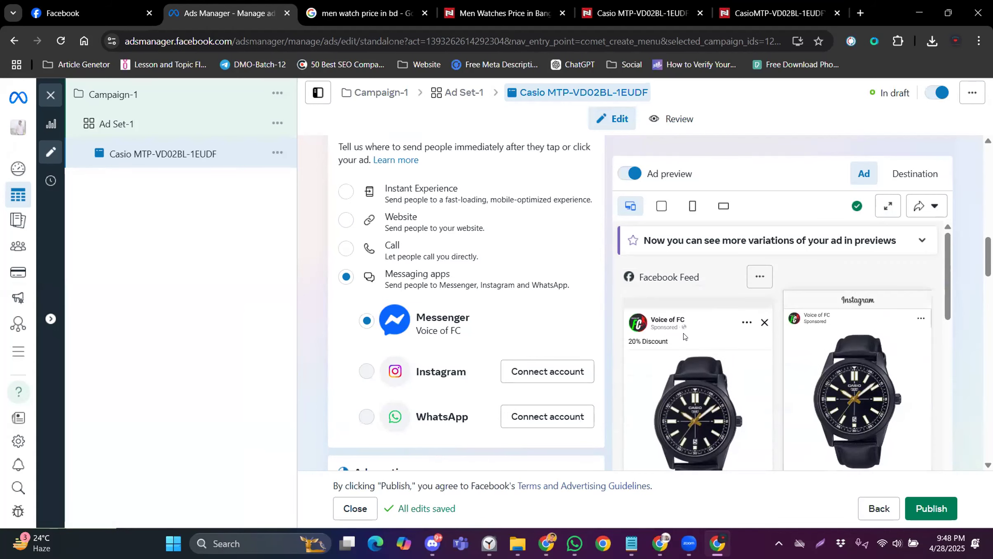
pyautogui.scroll(1, 442, 328)
pyautogui.scroll(-2, 443, 326)
pyautogui.scroll(-5, 442, 326)
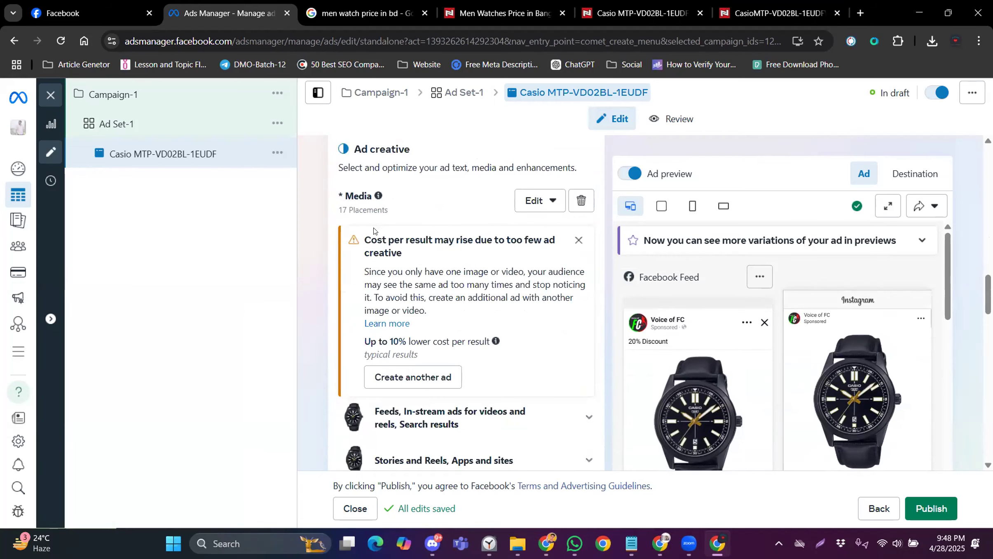
# - Dismiss the cost-per-result warning and uncheck Add music under Flexible media
pyautogui.click(578, 240)
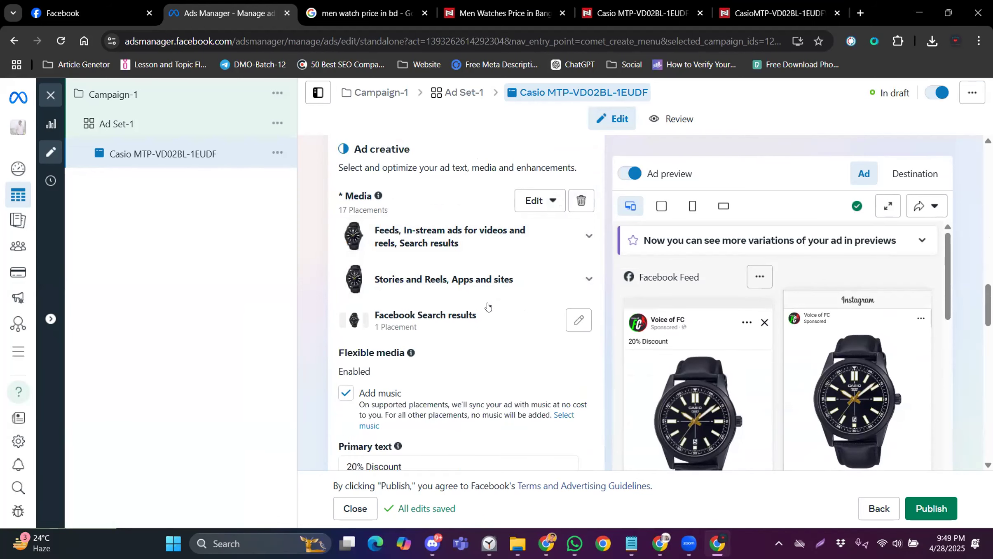
pyautogui.scroll(-3, 488, 306)
pyautogui.scroll(-3, 488, 306)
pyautogui.scroll(3, 487, 306)
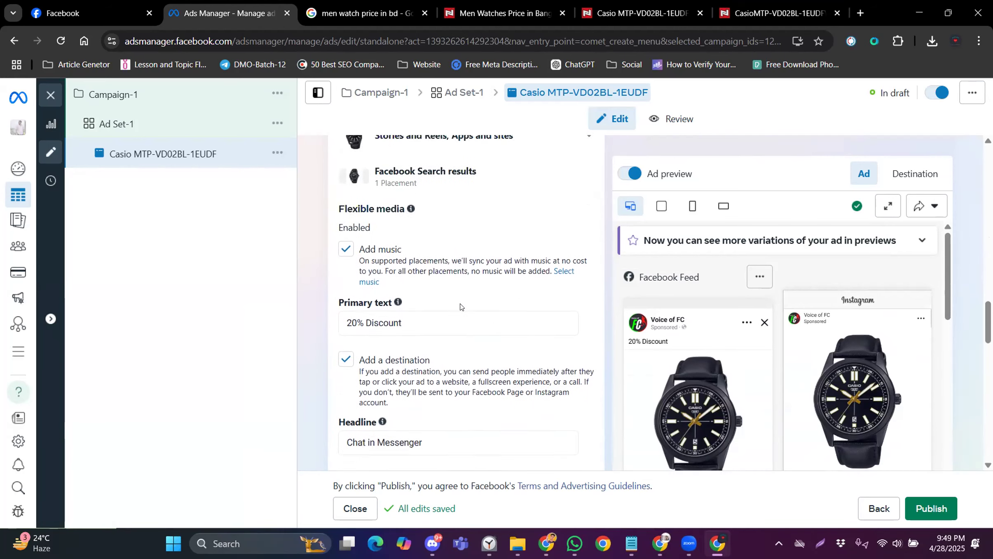
pyautogui.click(350, 267)
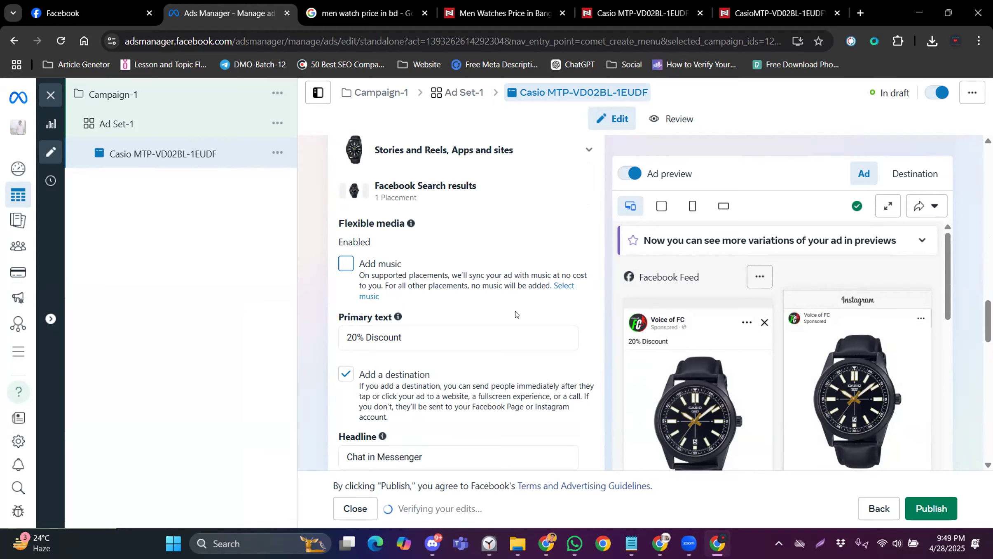
pyautogui.scroll(-2, 515, 314)
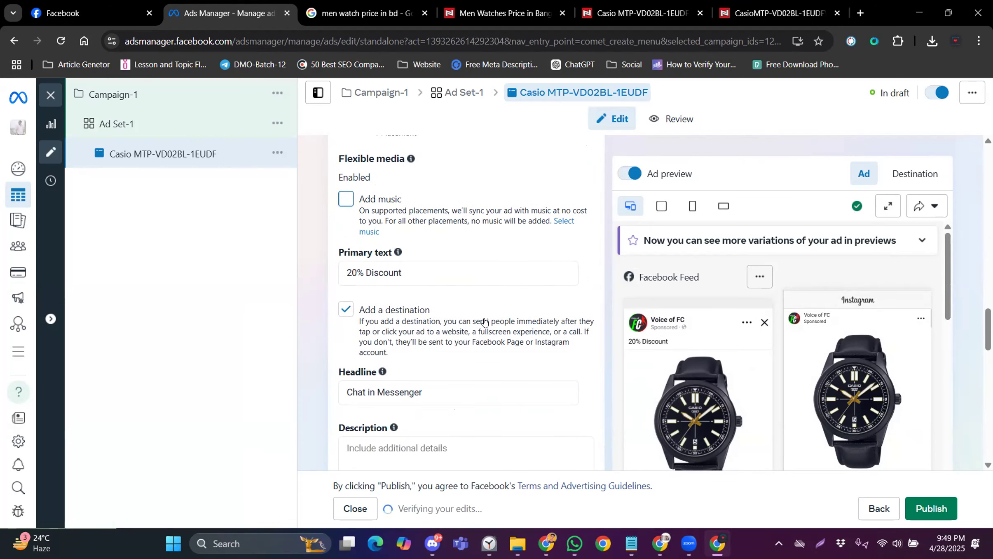
pyautogui.scroll(-5, 485, 322)
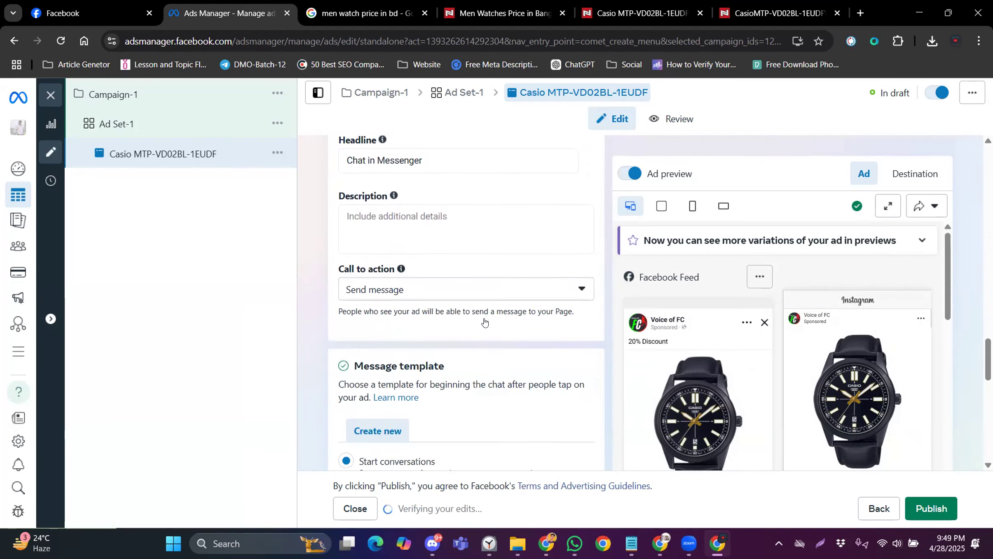
# - Copy the 'Warranty: 3 Year Official' line from the product page into the ad's Description
pyautogui.click(666, 18)
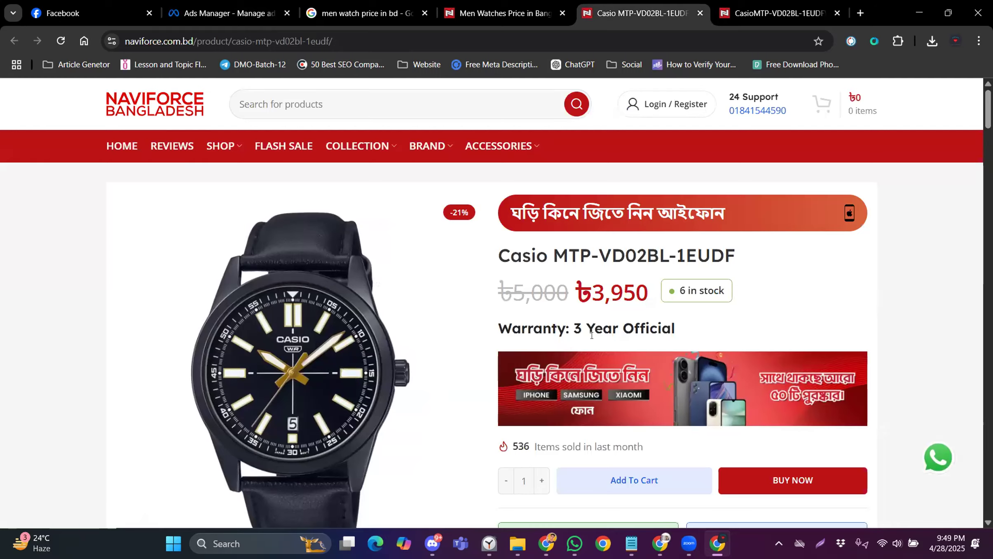
pyautogui.scroll(-5, 551, 282)
pyautogui.scroll(5, 551, 282)
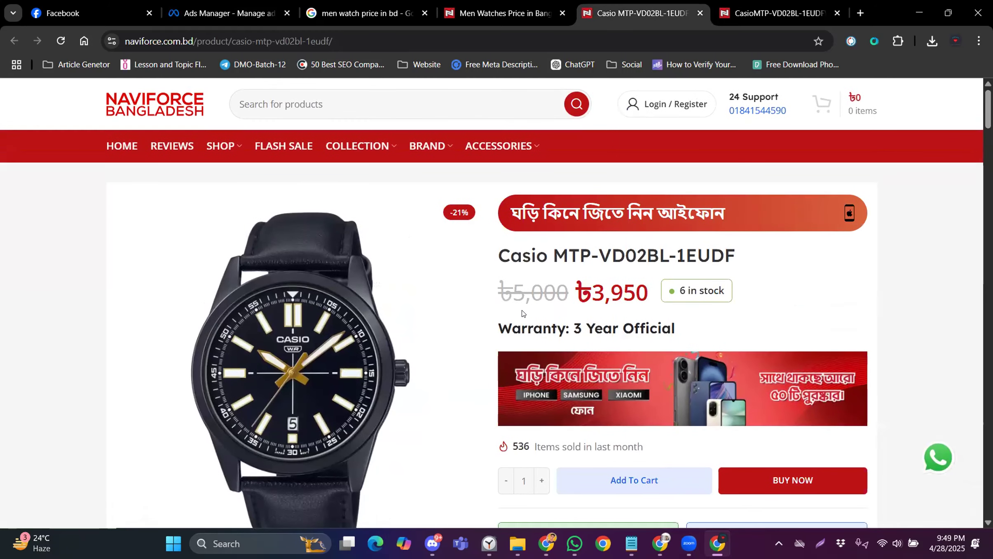
pyautogui.moveTo(498, 328); pyautogui.dragTo(674, 330)
pyautogui.hotkey('ctrl', 'c')
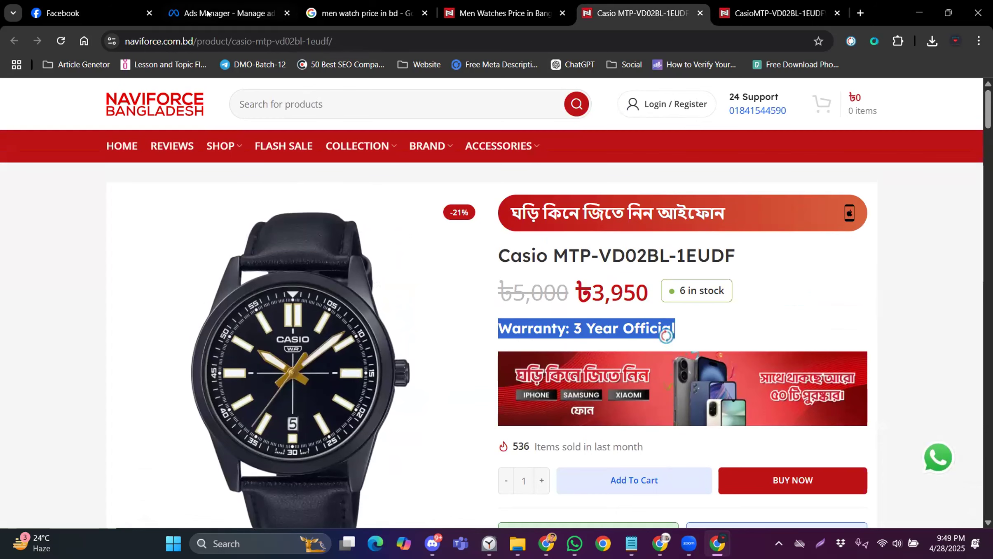
pyautogui.click(227, 13)
pyautogui.click(386, 255)
pyautogui.hotkey('ctrl', 'v')
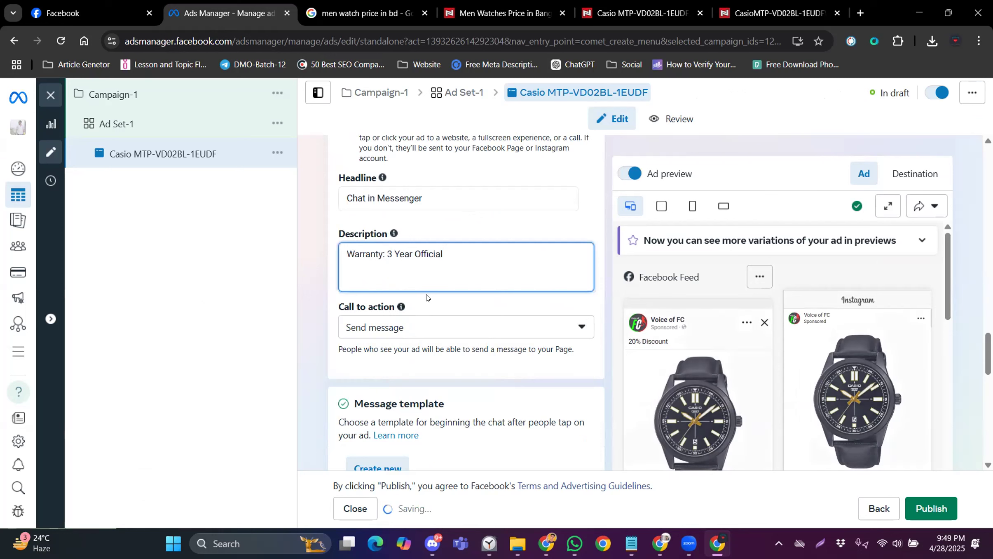
pyautogui.scroll(-5, 752, 388)
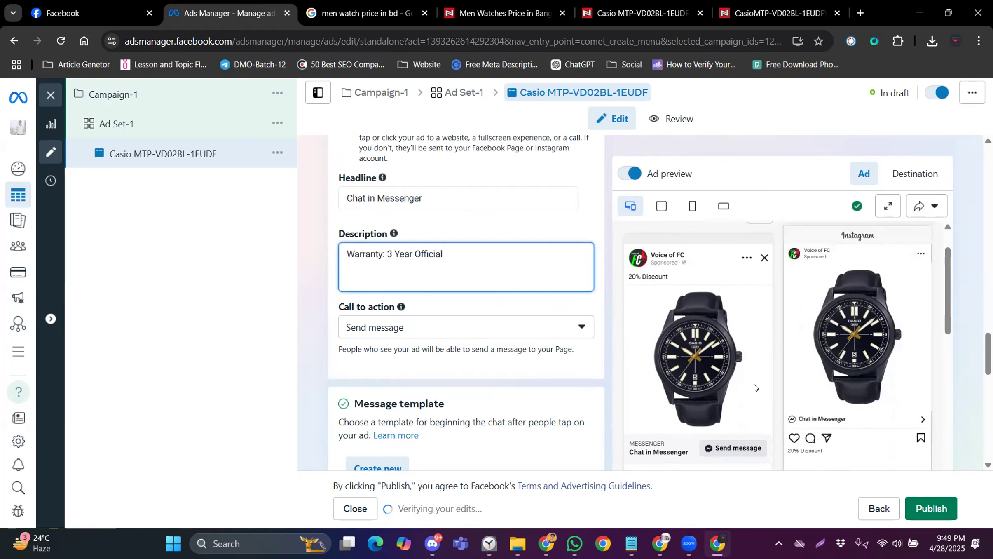
pyautogui.scroll(3, 679, 345)
pyautogui.scroll(2, 511, 308)
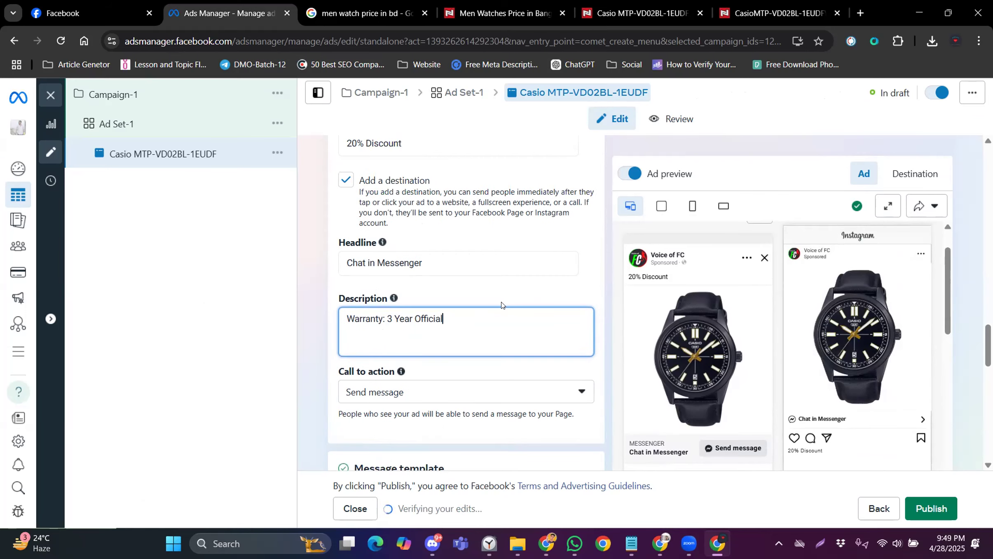
pyautogui.scroll(-6, 458, 327)
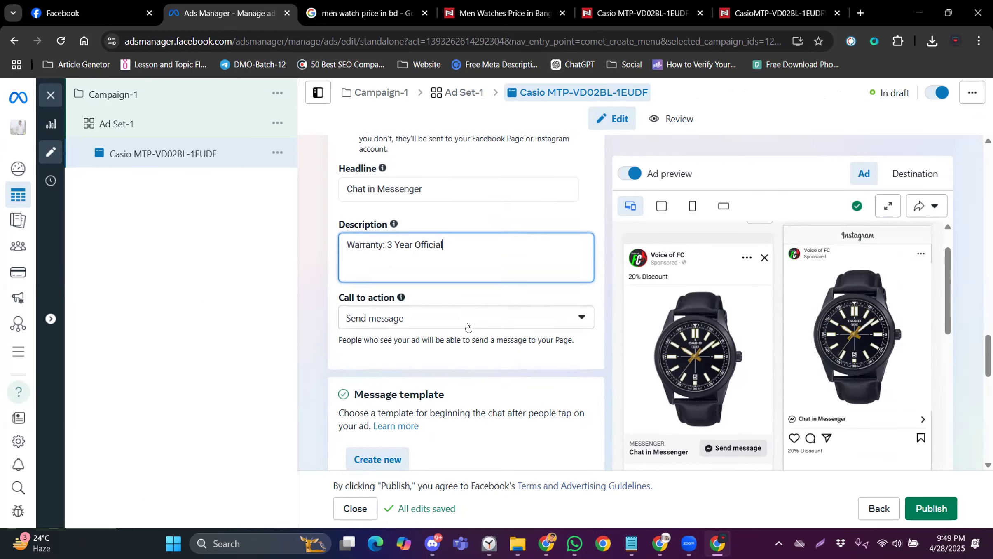
pyautogui.scroll(-3, 468, 327)
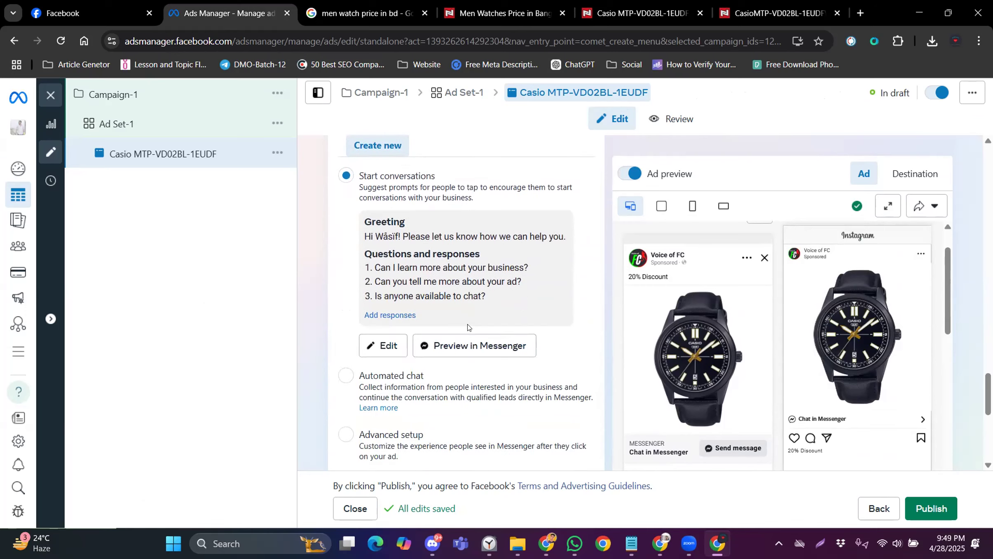
pyautogui.scroll(8, 468, 327)
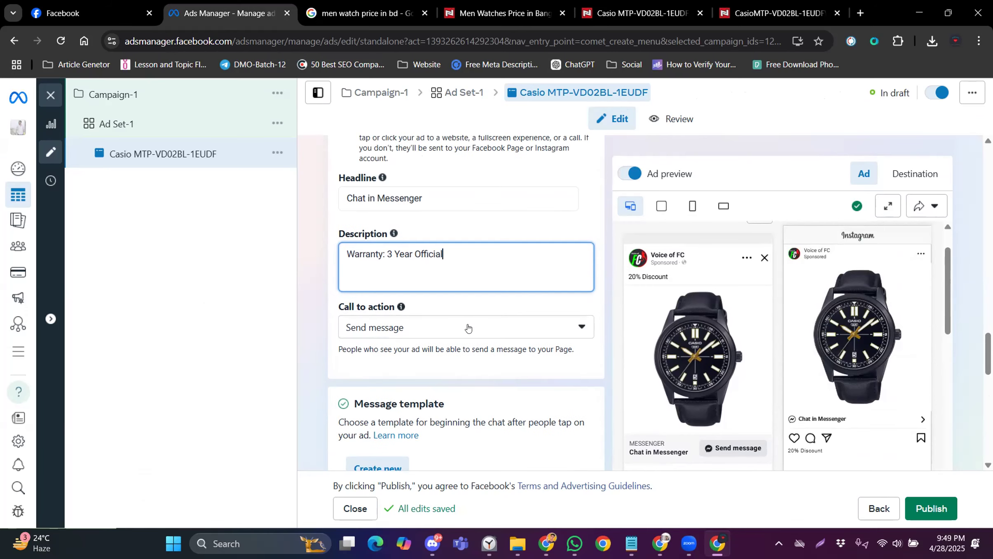
pyautogui.scroll(-3, 468, 327)
pyautogui.scroll(5, 467, 326)
pyautogui.scroll(-5, 468, 324)
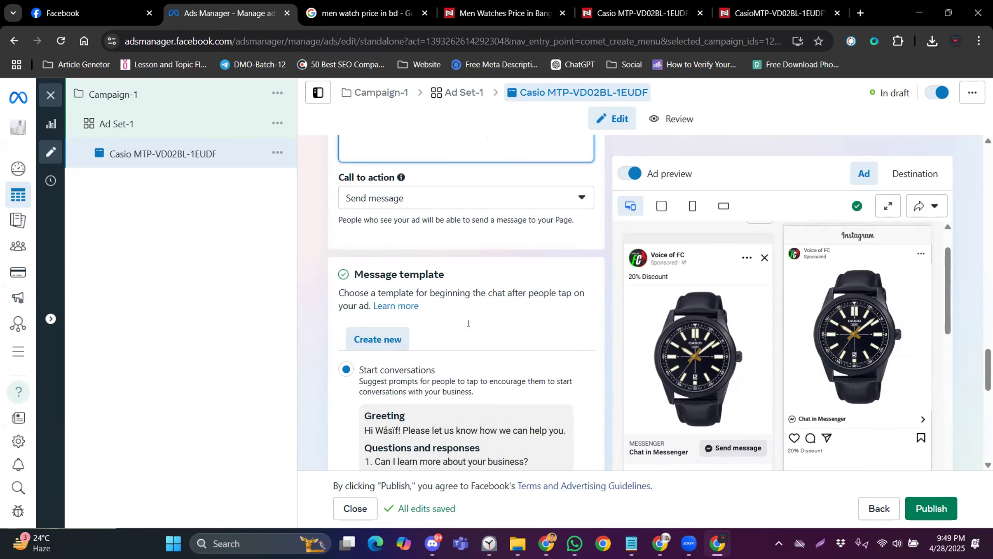
pyautogui.scroll(-7, 466, 338)
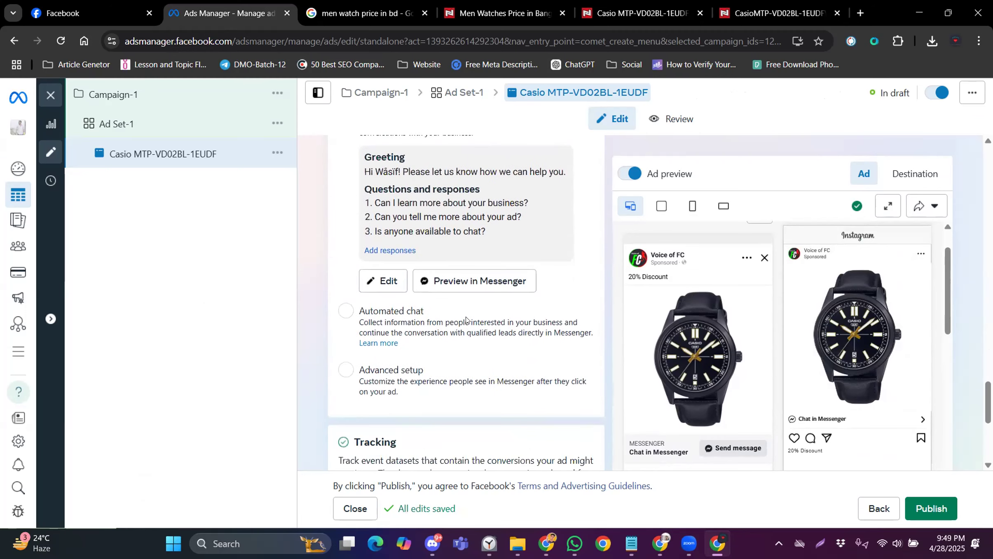
pyautogui.scroll(-1, 467, 320)
pyautogui.scroll(11, 466, 320)
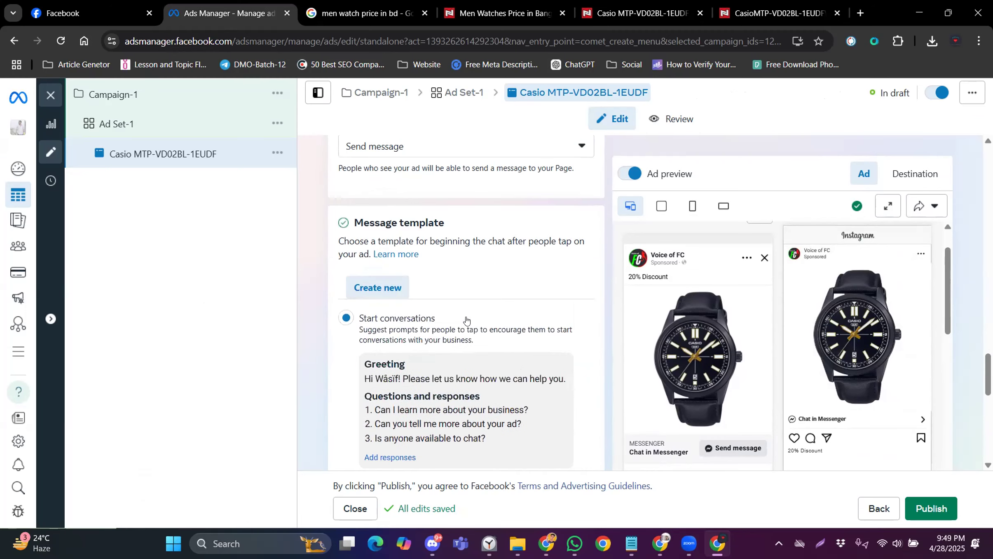
pyautogui.scroll(9, 467, 319)
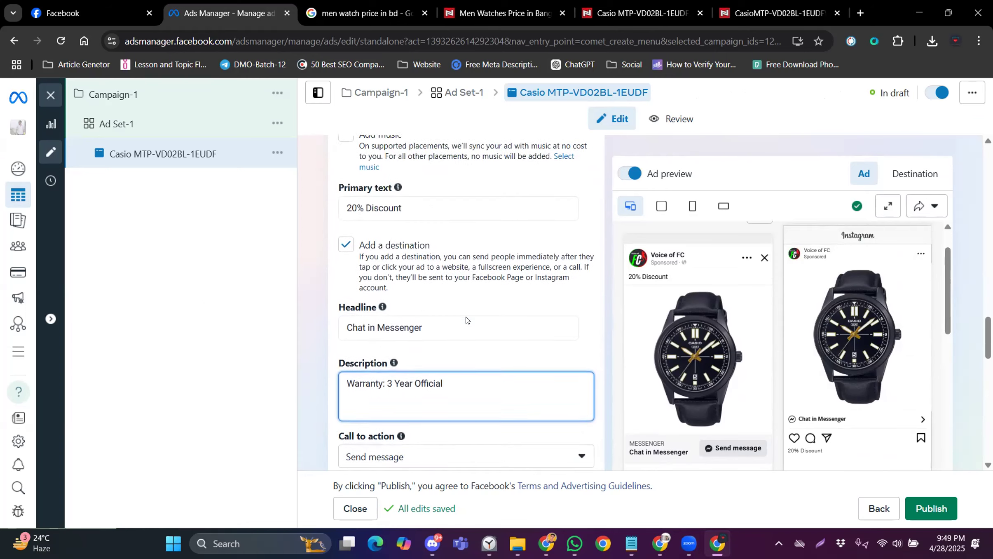
pyautogui.scroll(8, 466, 320)
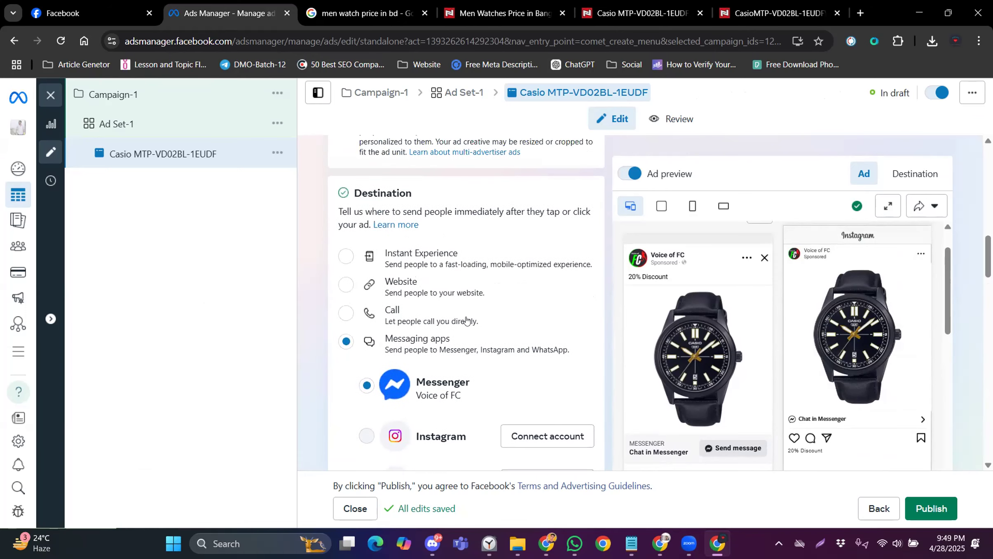
pyautogui.scroll(-20, 466, 319)
pyautogui.scroll(5, 464, 332)
pyautogui.scroll(-8, 464, 333)
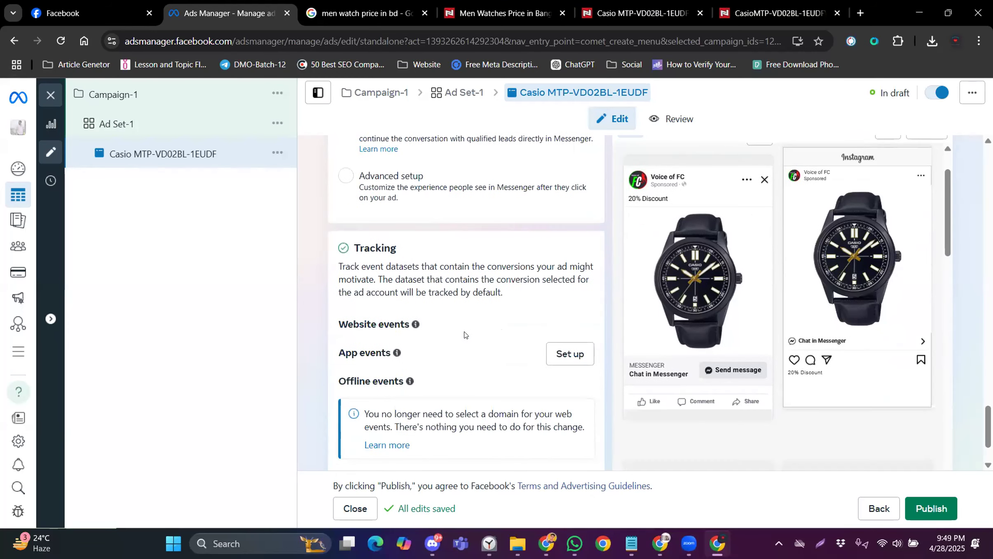
pyautogui.scroll(3, 464, 334)
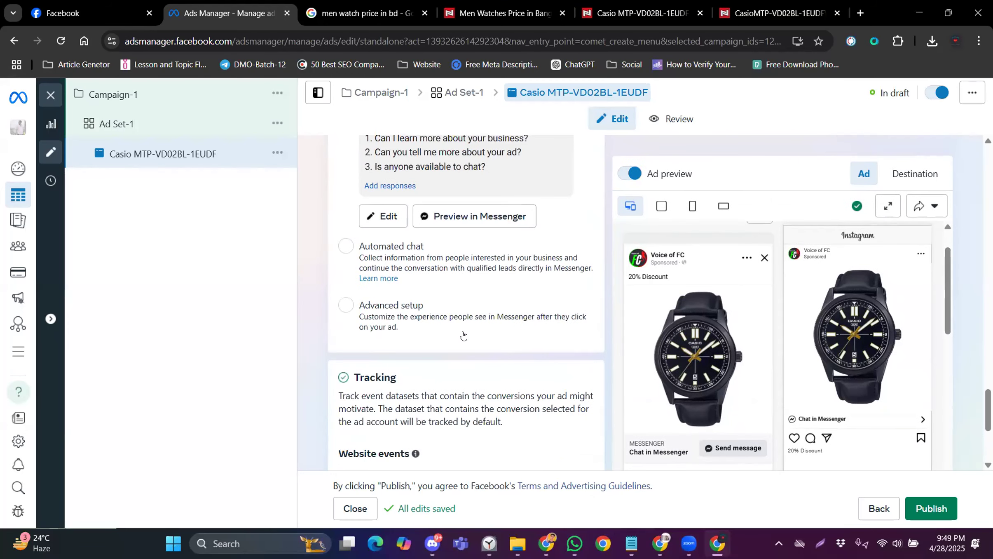
pyautogui.scroll(-5, 464, 336)
pyautogui.scroll(9, 464, 337)
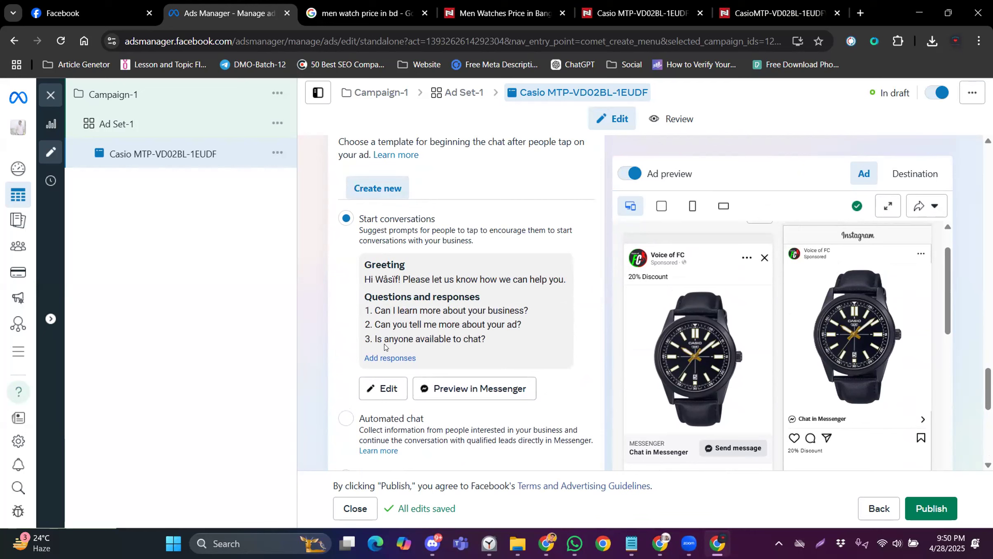
# - Open the Messenger conversation template for editing and look over its questions
pyautogui.click(380, 388)
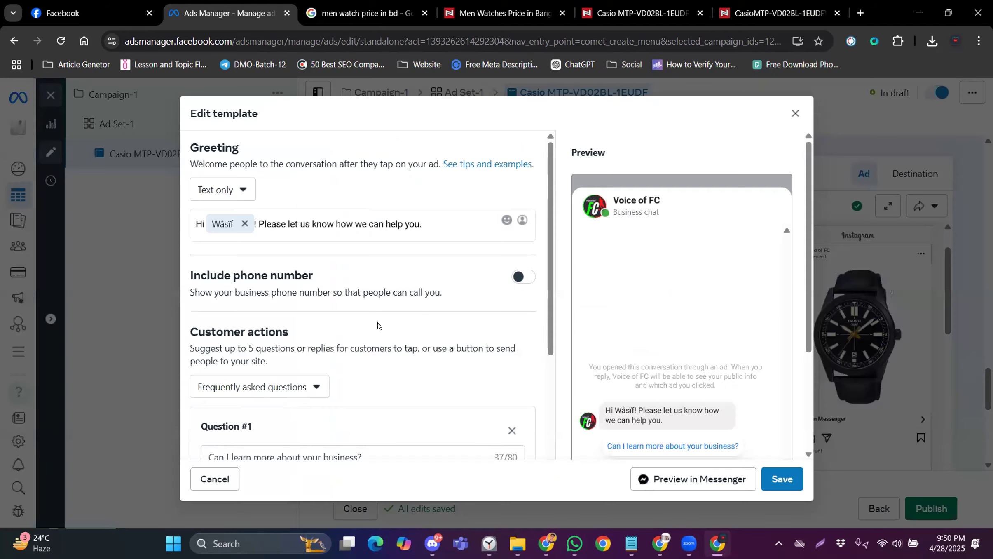
pyautogui.scroll(-5, 409, 322)
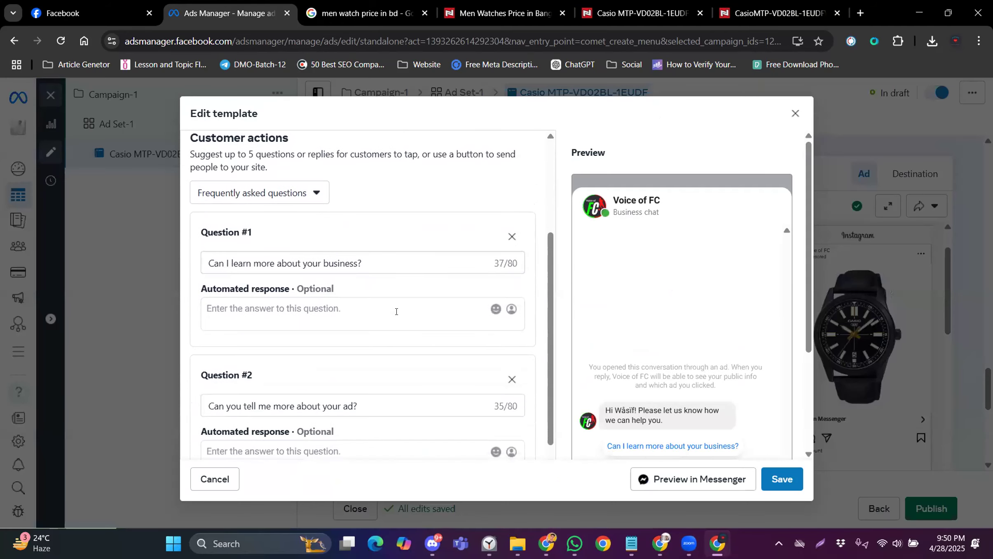
pyautogui.doubleClick(245, 262)
pyautogui.click(287, 264)
pyautogui.scroll(-10, 334, 343)
pyautogui.scroll(-2, 334, 343)
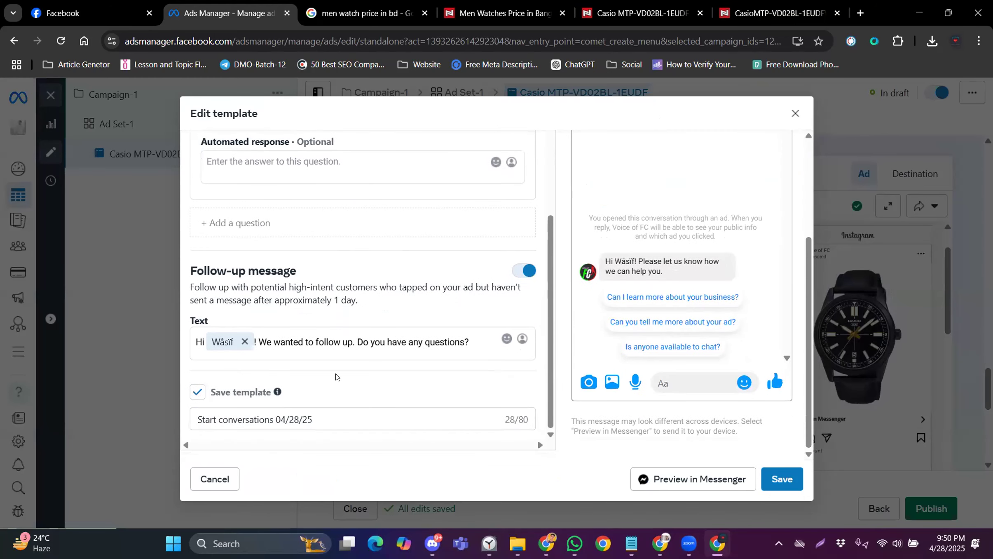
pyautogui.scroll(5, 332, 371)
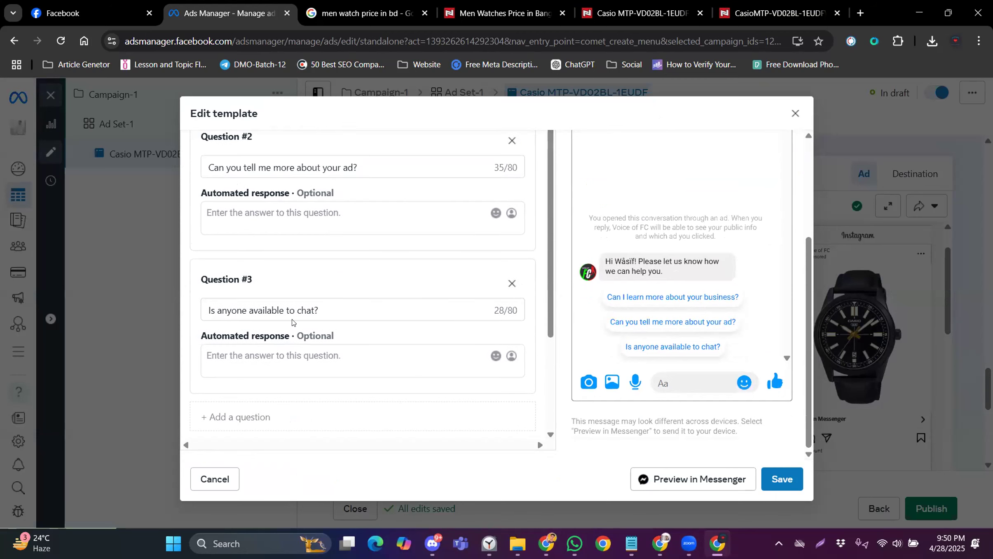
pyautogui.scroll(2, 289, 317)
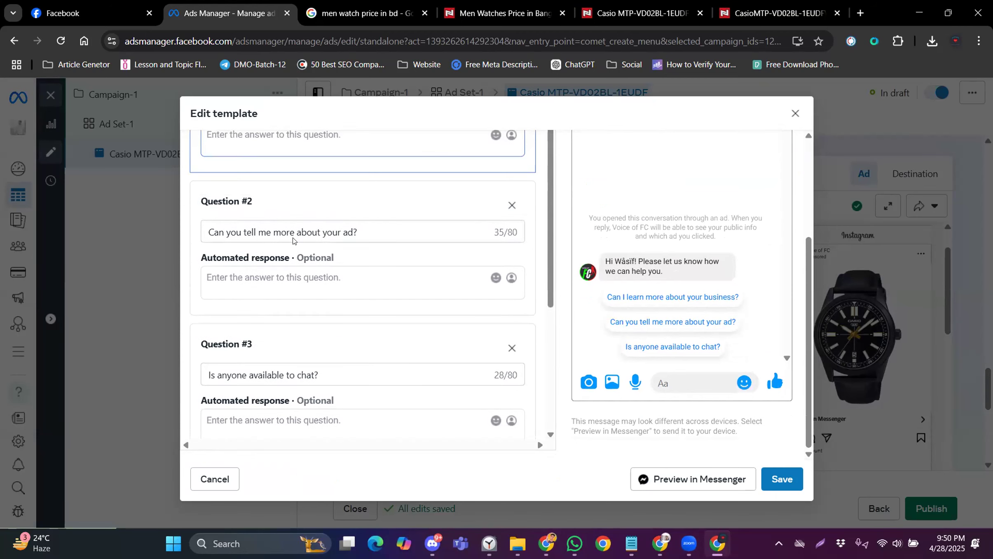
pyautogui.scroll(4, 352, 264)
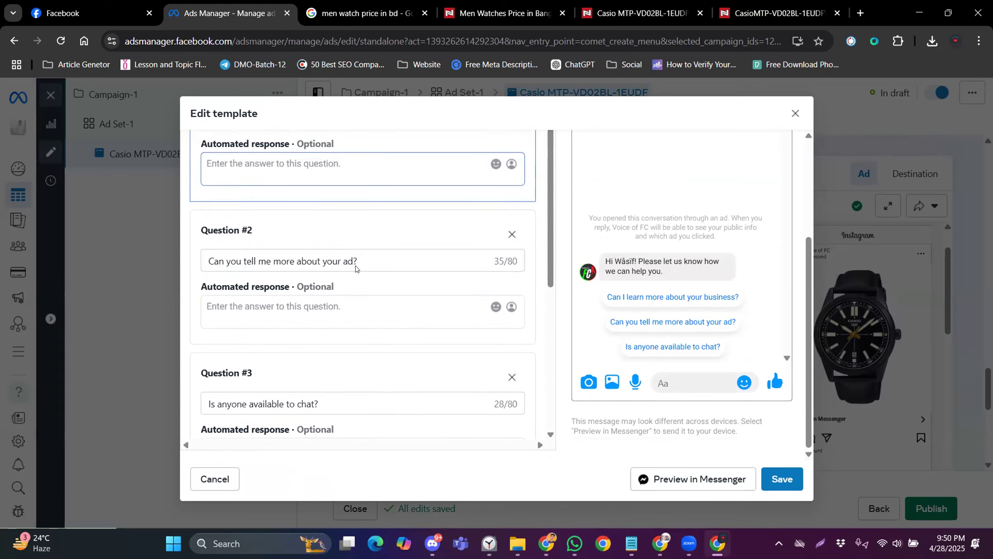
pyautogui.scroll(-2, 355, 309)
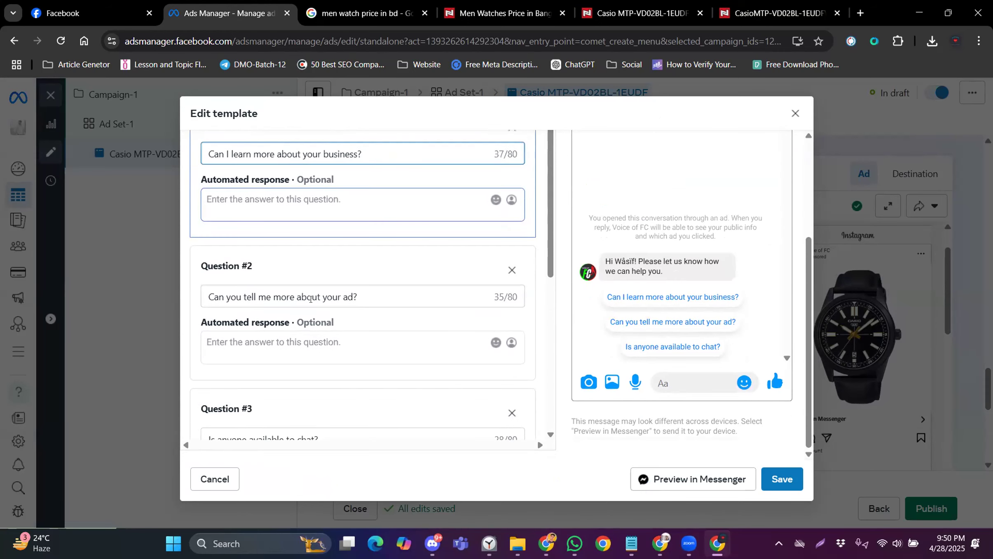
# - Change Question #2 to 'Can you tell me more about your product?' and save the template
pyautogui.doubleClick(344, 297)
pyautogui.write('product')
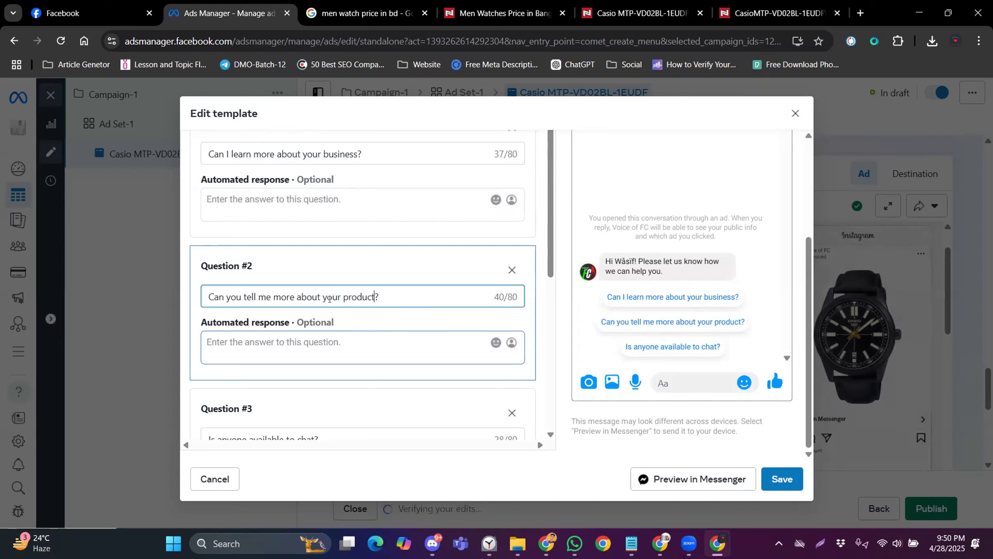
pyautogui.scroll(3, 329, 299)
pyautogui.click(767, 488)
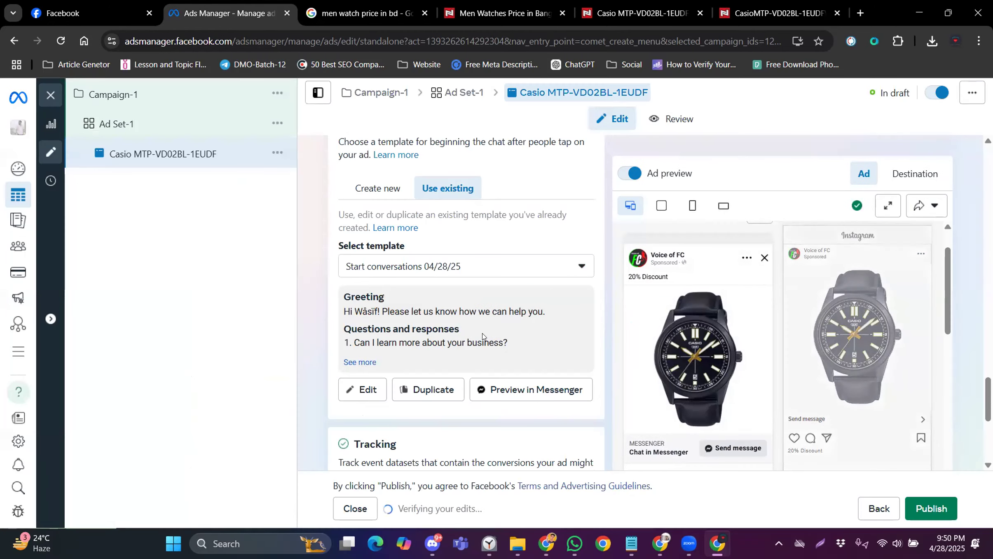
pyautogui.scroll(-6, 480, 327)
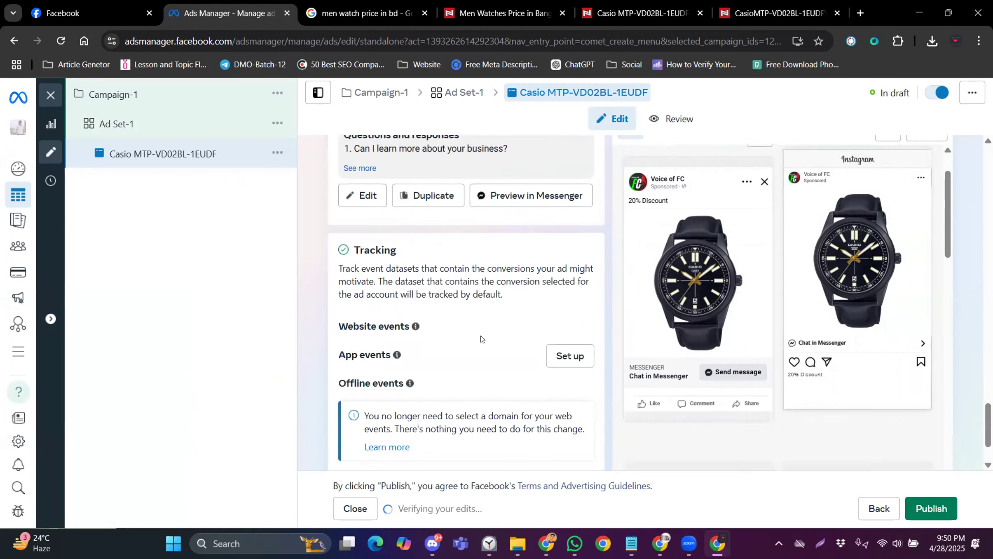
pyautogui.scroll(5, 480, 336)
pyautogui.click(931, 508)
pyautogui.click(319, 377)
pyautogui.scroll(-2, 413, 363)
pyautogui.scroll(2, 453, 317)
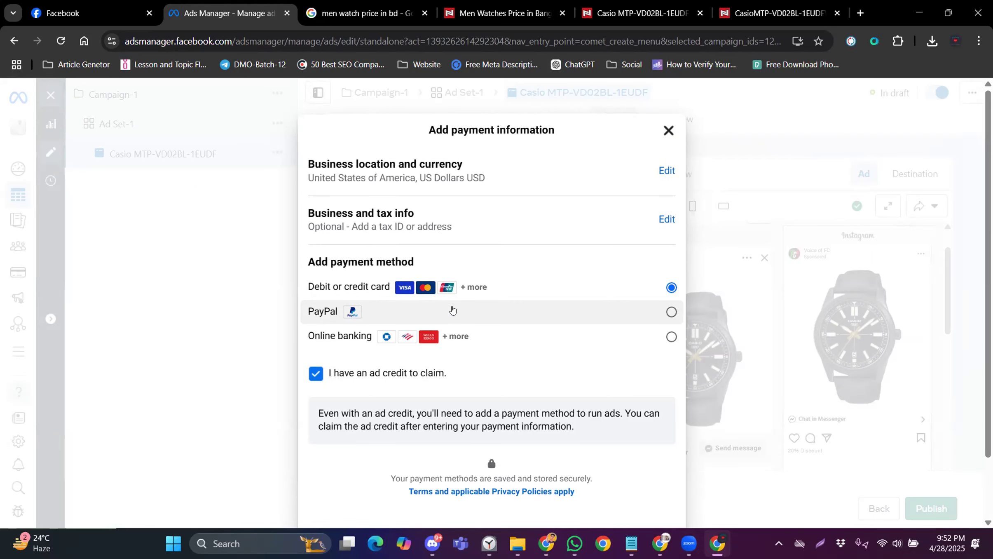
pyautogui.scroll(-3, 452, 309)
pyautogui.scroll(2, 452, 310)
pyautogui.scroll(-3, 593, 458)
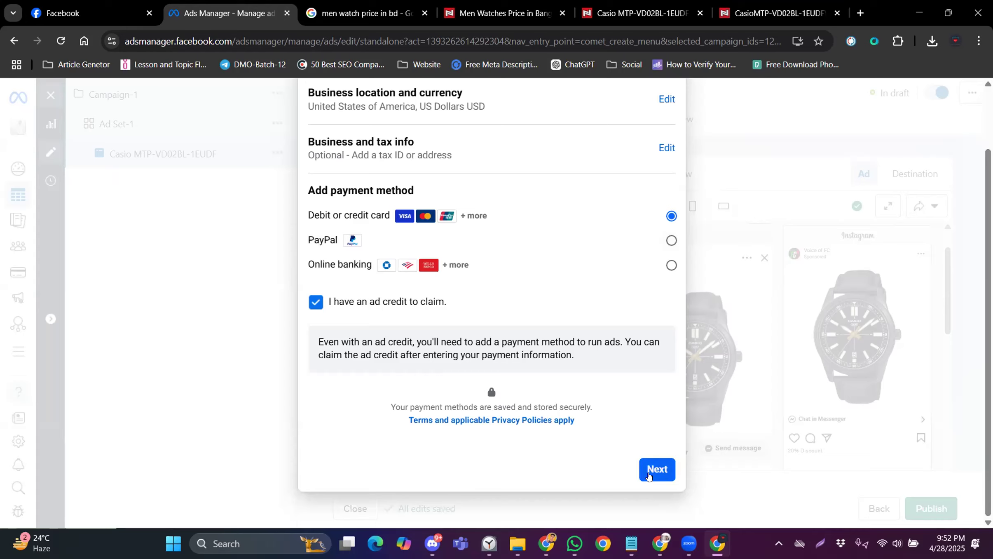
pyautogui.click(652, 471)
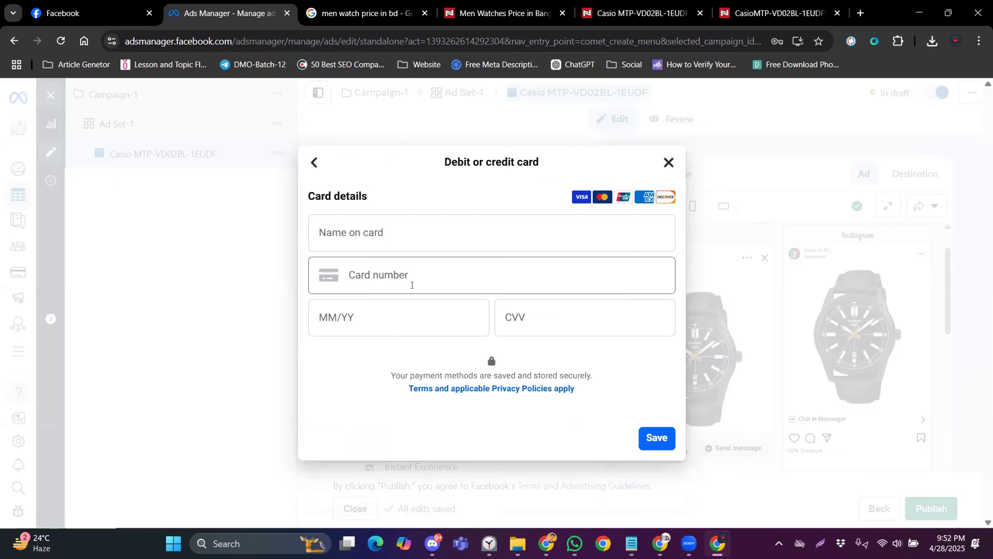
pyautogui.click(669, 163)
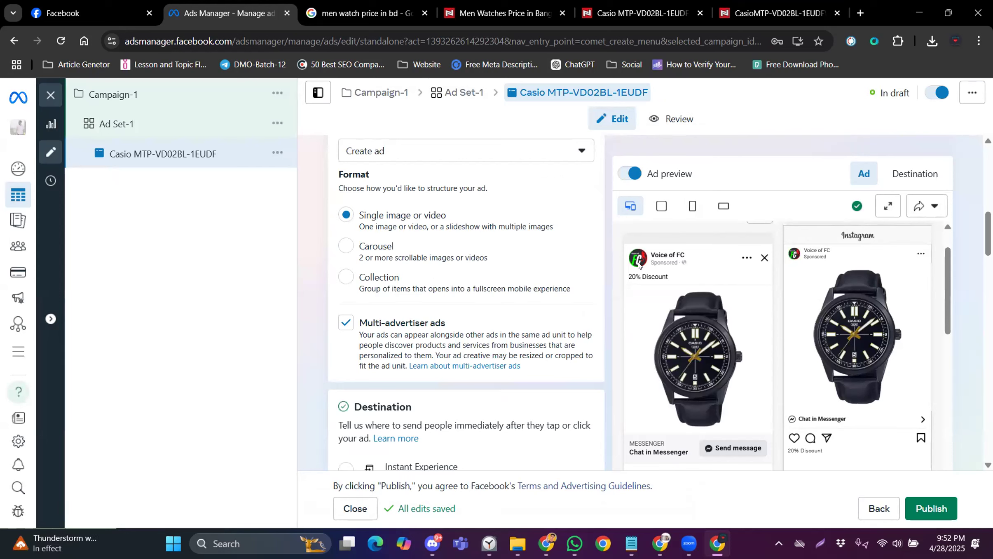
# - From the Facebook menu's Create section, start a new Ad in Ads Manager
pyautogui.doubleClick(420, 508)
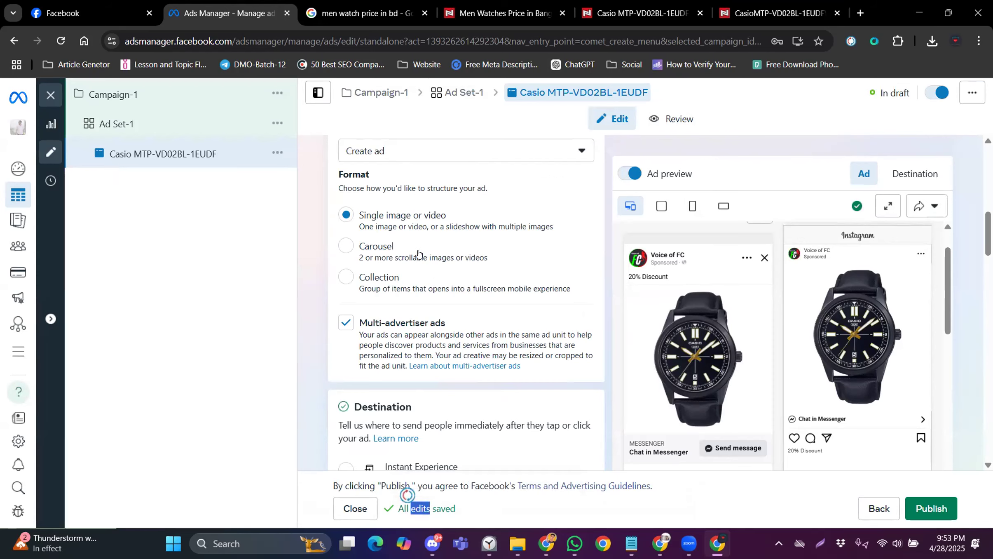
pyautogui.scroll(-7, 419, 252)
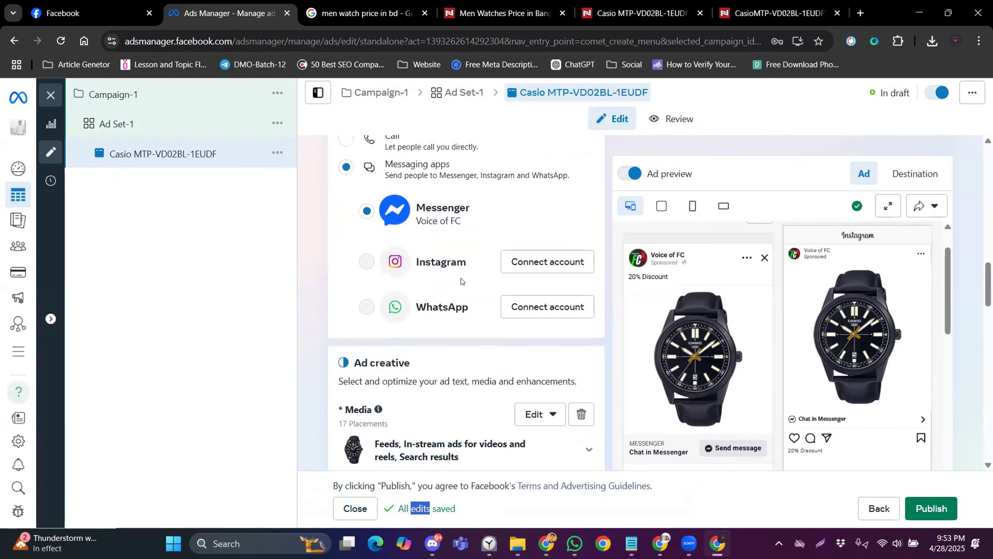
pyautogui.click(91, 13)
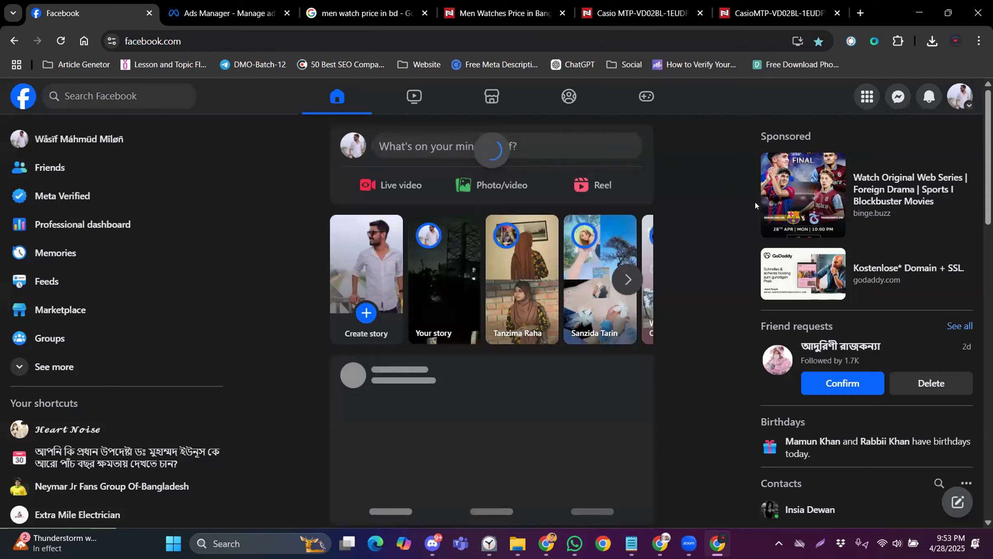
pyautogui.click(870, 99)
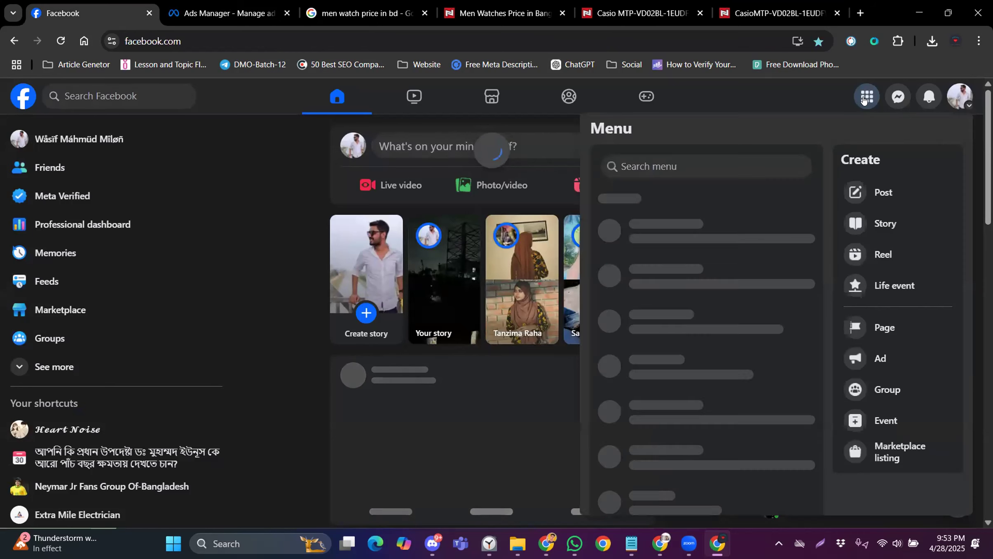
pyautogui.click(879, 359)
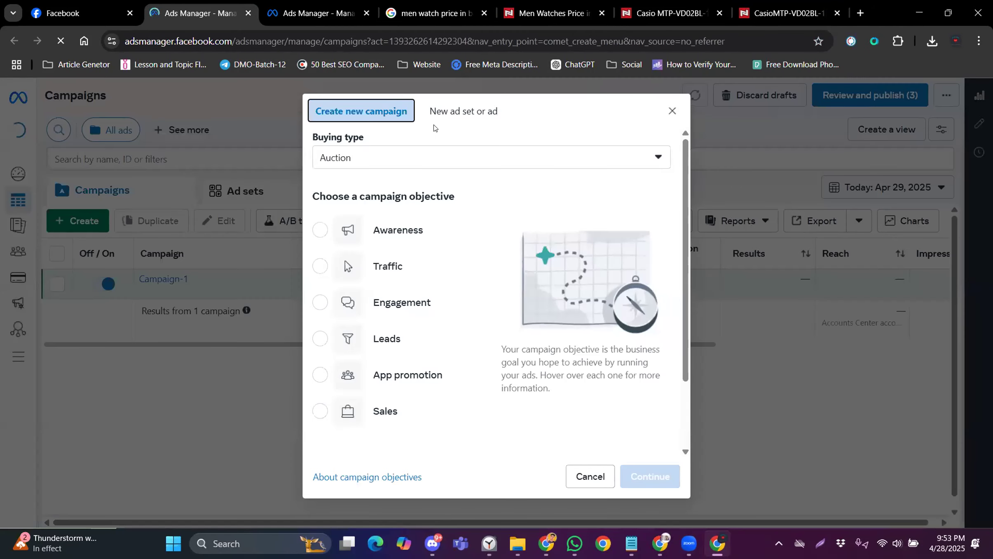
# - Close the campaign chooser and payment notice, and inspect the draft Casio ad in the Ads table
pyautogui.click(672, 110)
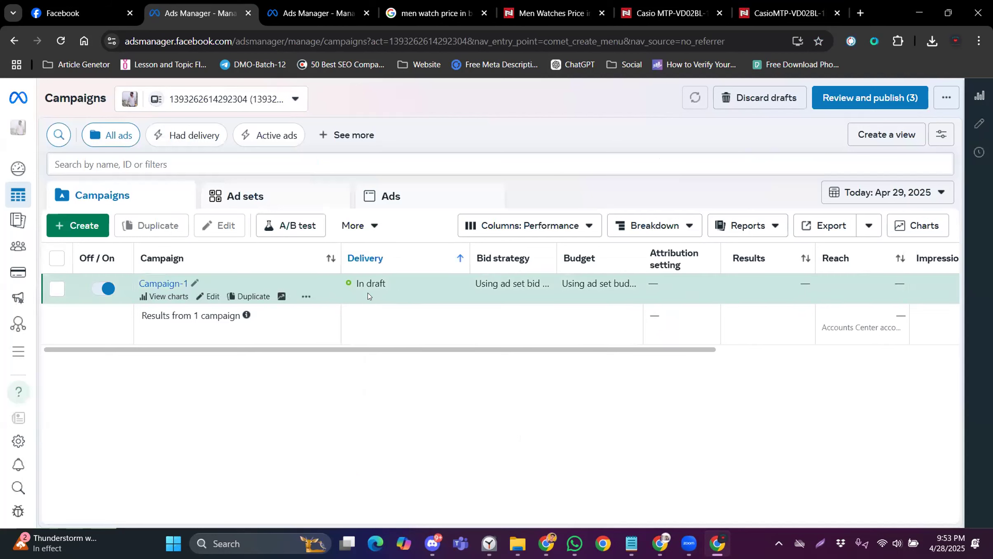
pyautogui.click(176, 285)
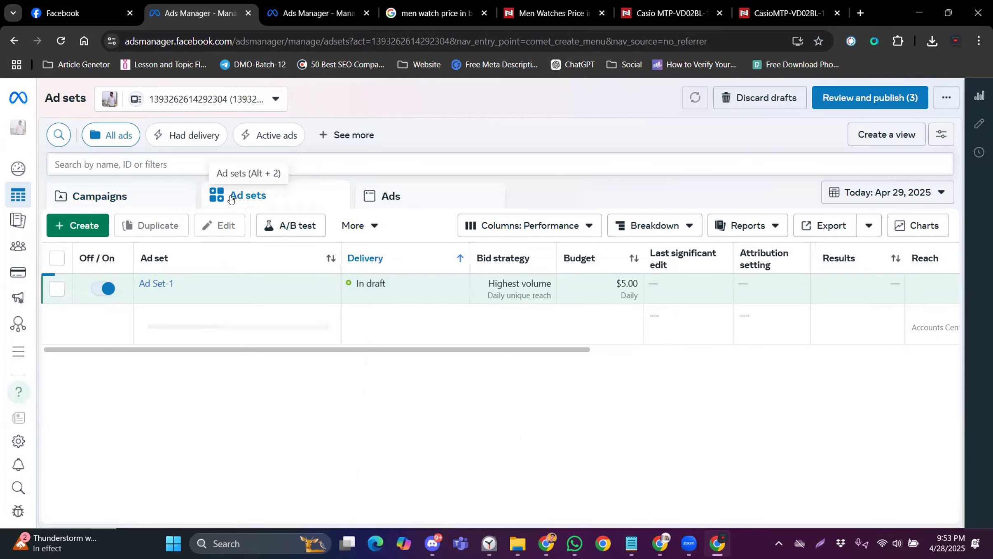
pyautogui.click(157, 284)
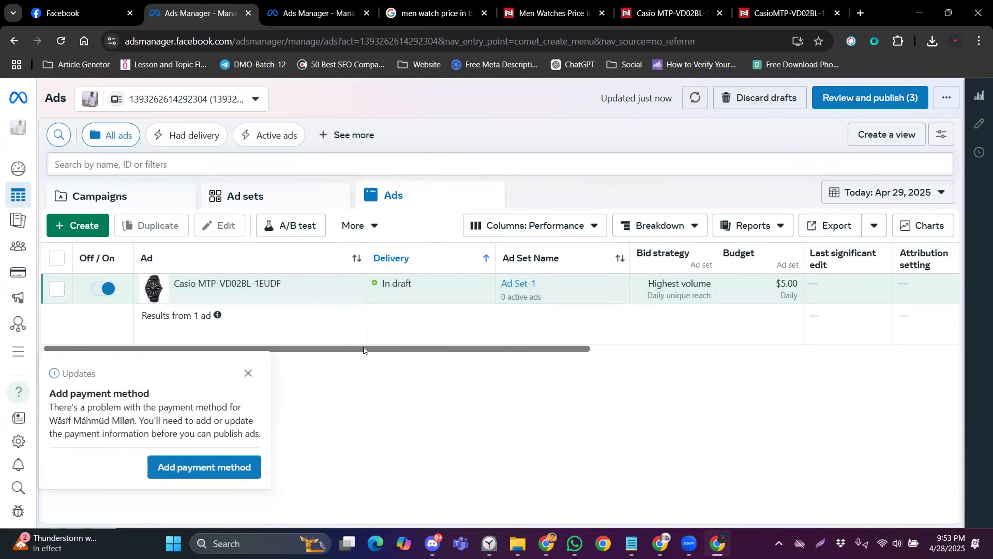
pyautogui.click(248, 373)
pyautogui.moveTo(367, 350); pyautogui.dragTo(518, 344)
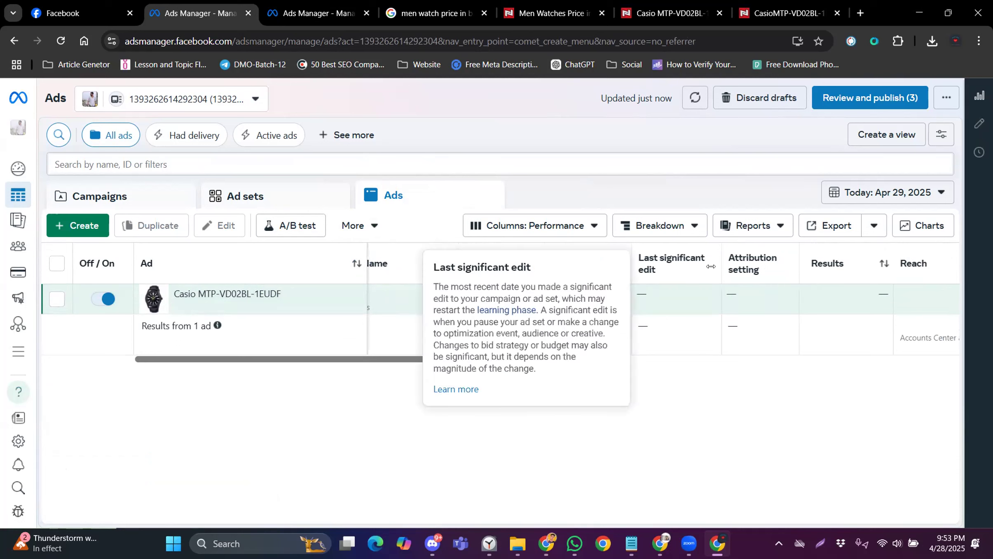
pyautogui.moveTo(597, 358); pyautogui.dragTo(691, 355)
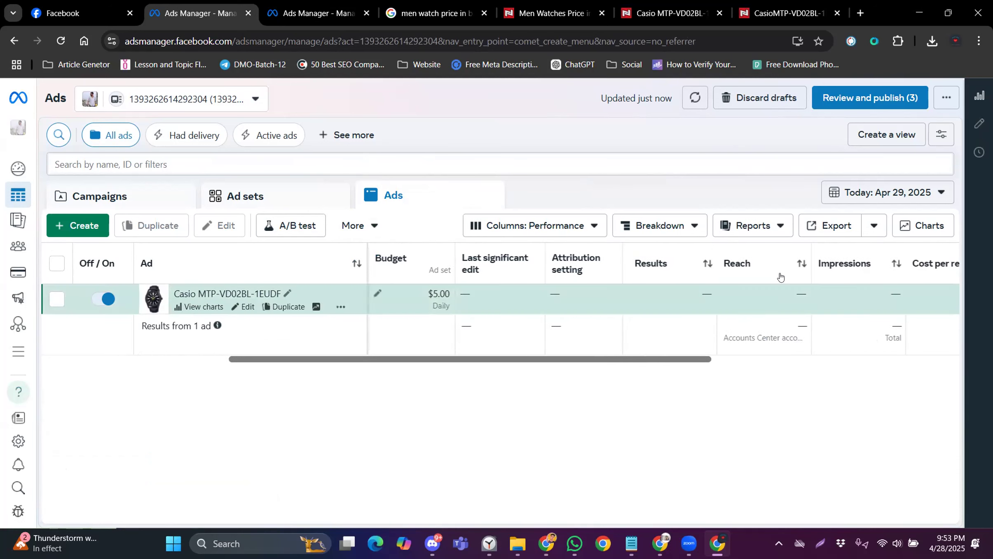
pyautogui.moveTo(648, 359); pyautogui.dragTo(894, 358)
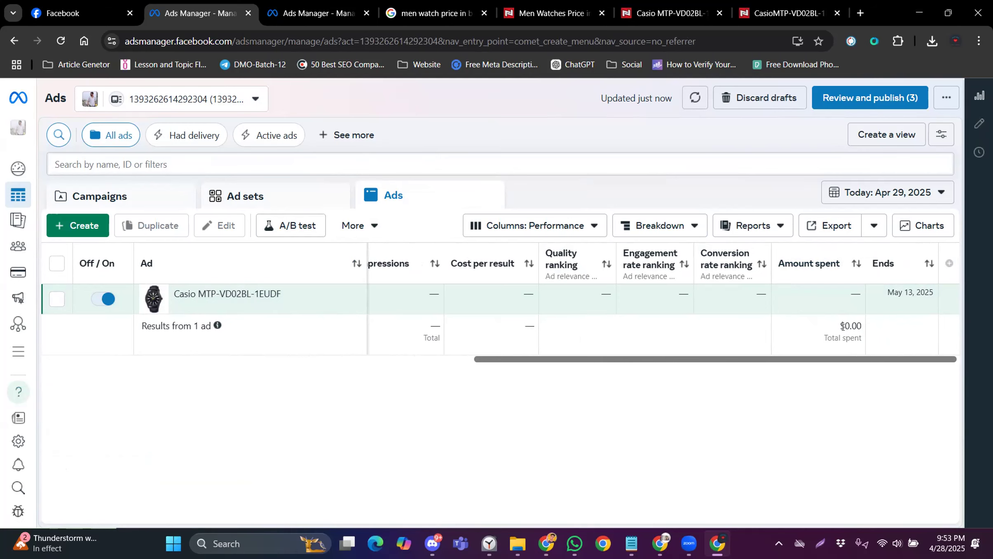
pyautogui.moveTo(804, 359); pyautogui.dragTo(244, 351)
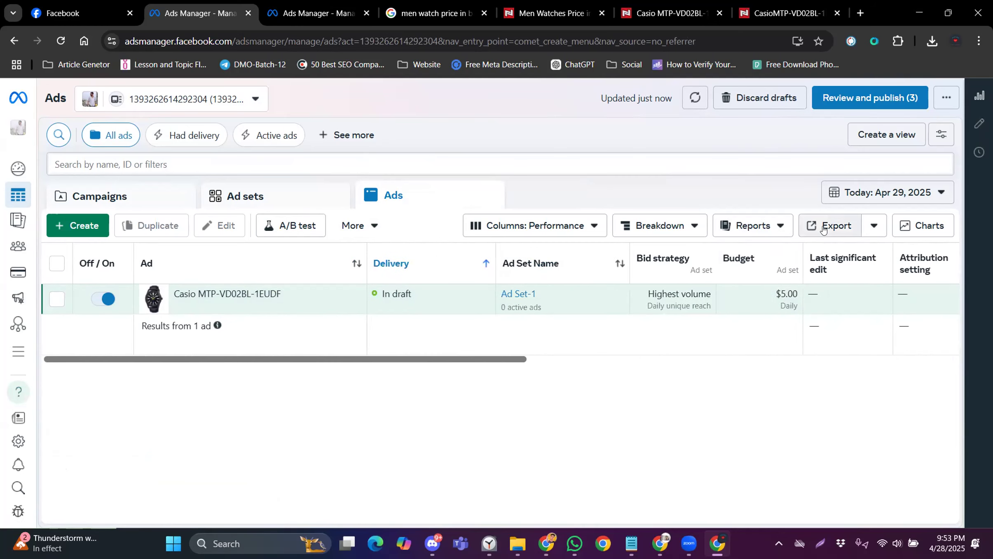
pyautogui.click(873, 227)
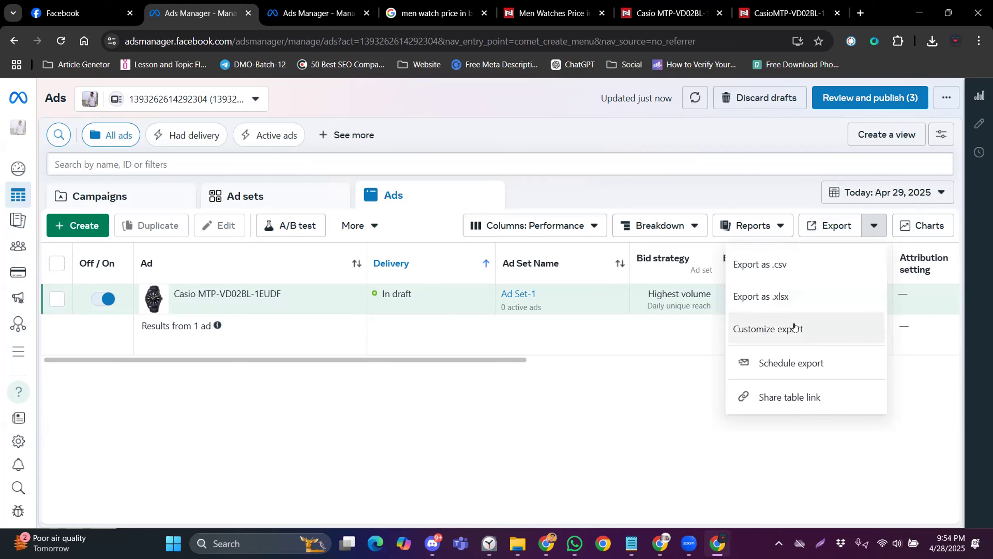
pyautogui.click(941, 331)
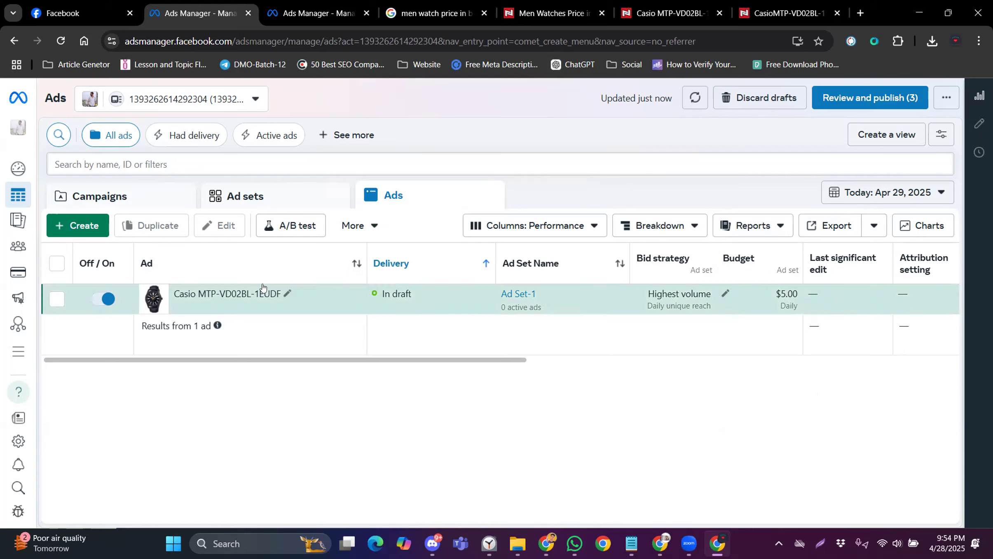
pyautogui.moveTo(249, 289)
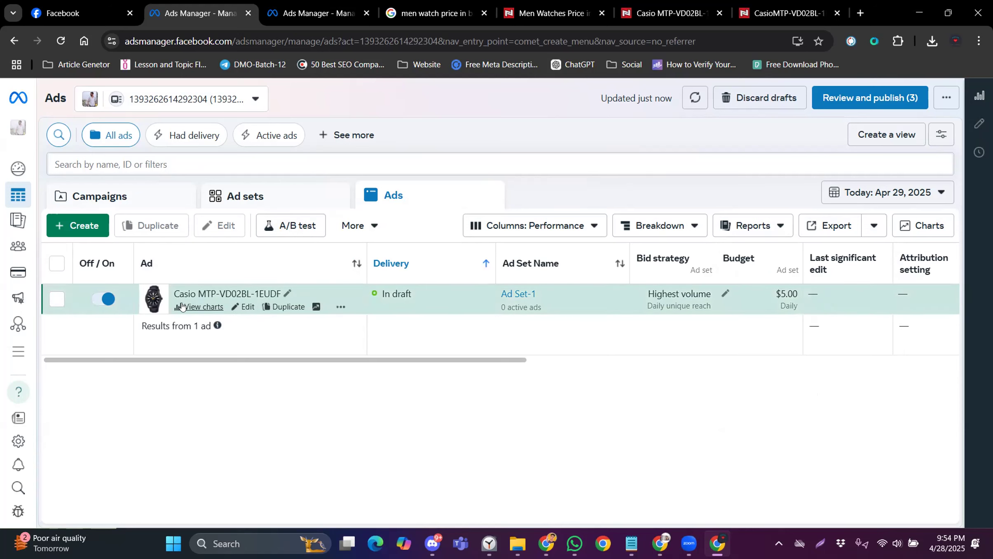
pyautogui.click(288, 307)
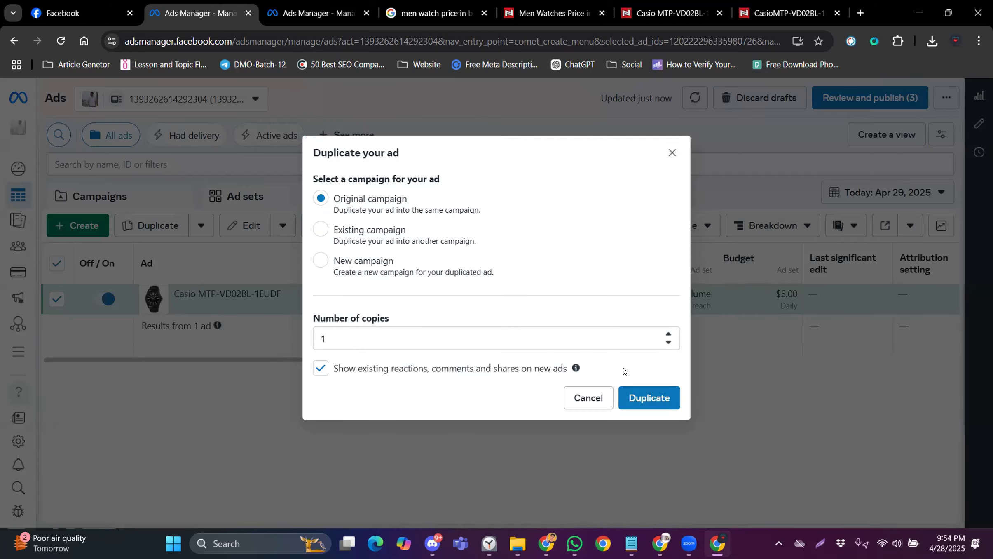
pyautogui.click(650, 397)
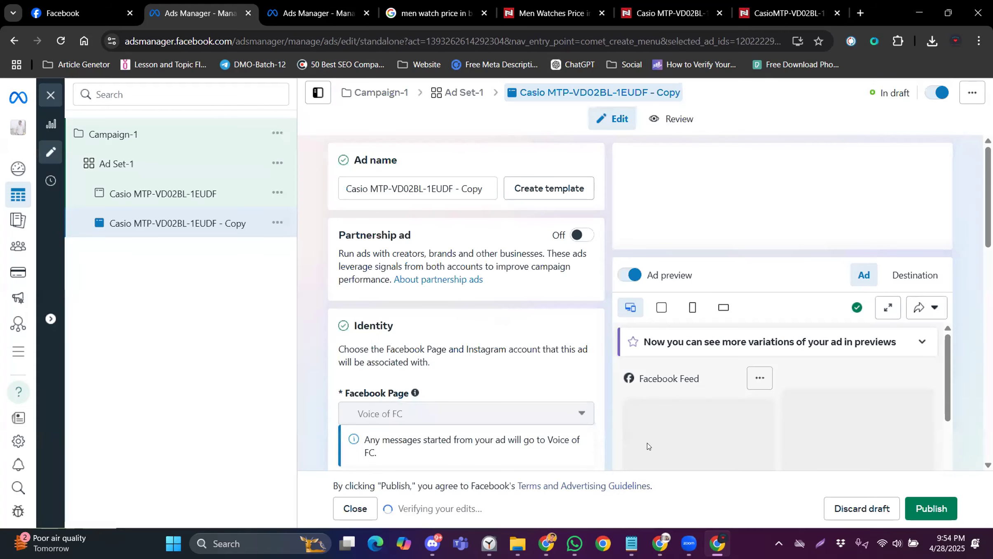
pyautogui.click(848, 510)
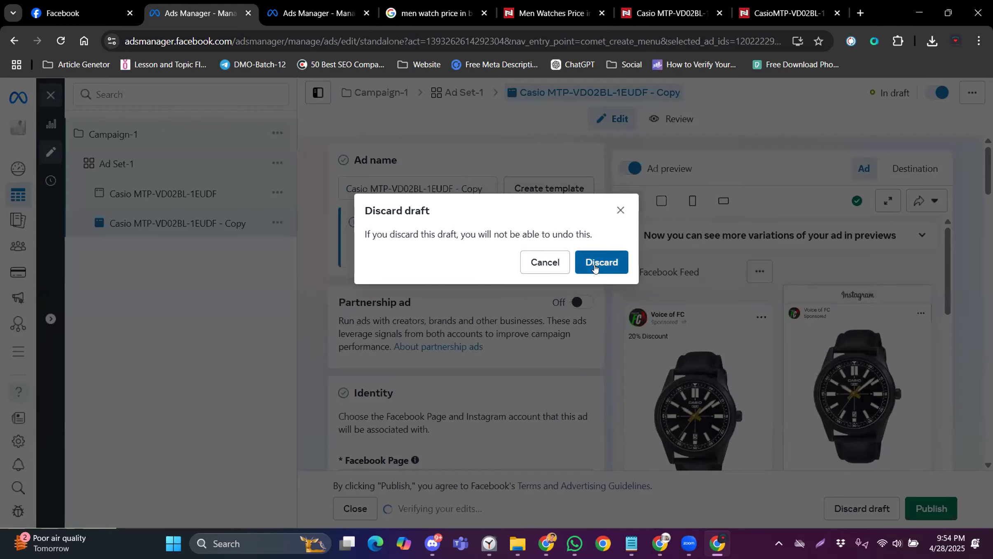
pyautogui.click(594, 268)
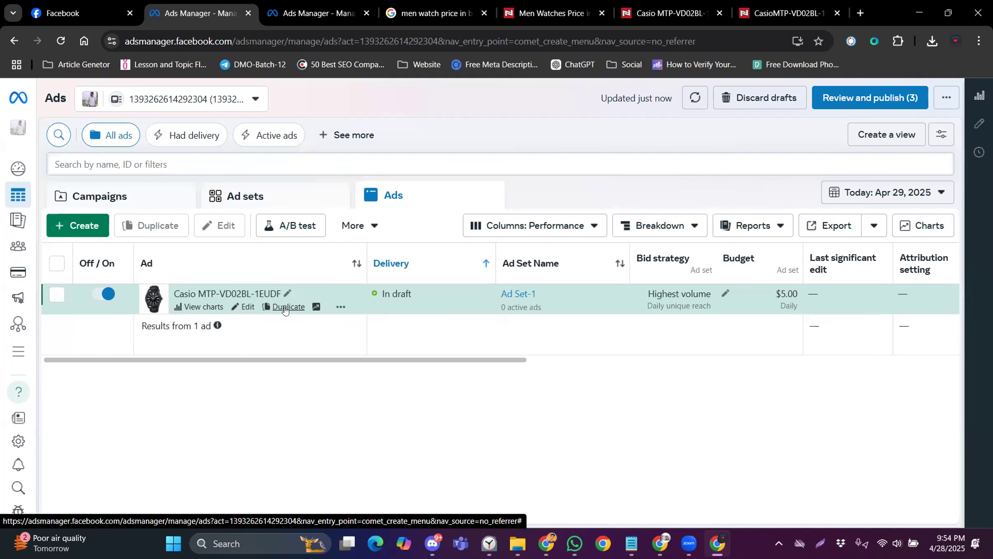
# - From the Campaigns list, duplicate Campaign-1 as a single copy
pyautogui.click(259, 196)
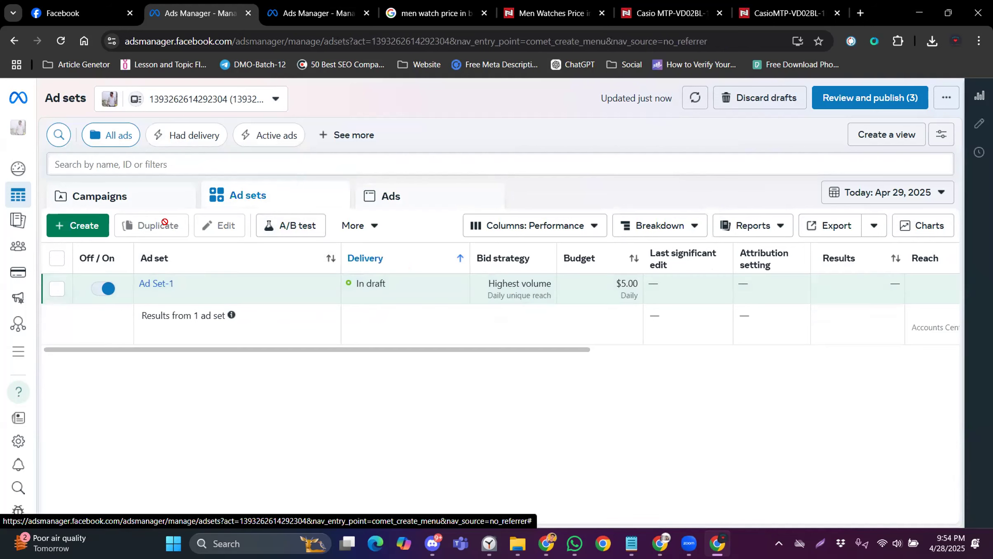
pyautogui.click(162, 201)
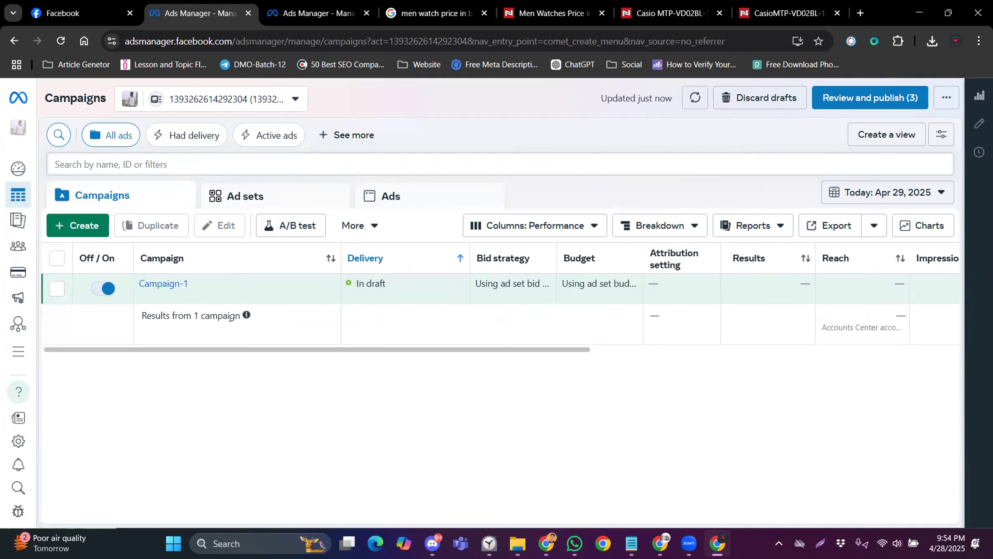
pyautogui.click(244, 297)
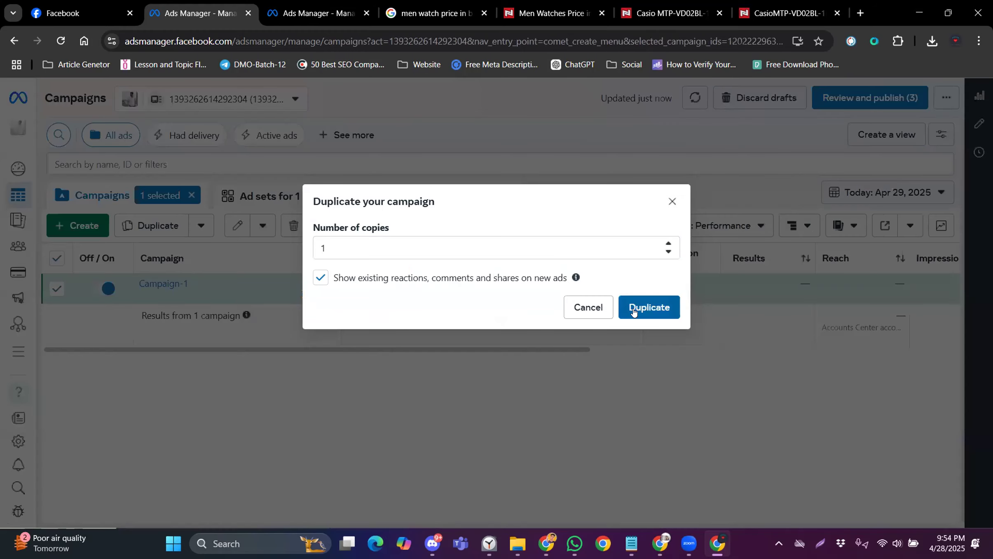
pyautogui.click(649, 307)
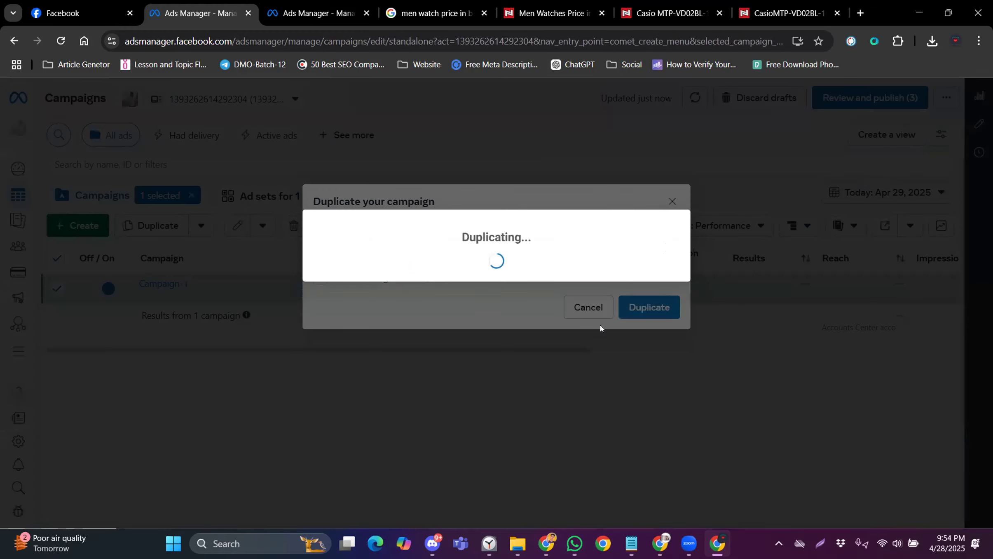
# - Leave the campaign editor and dismiss the publish prompt, ticking Don't show this again
pyautogui.scroll(-8, 586, 413)
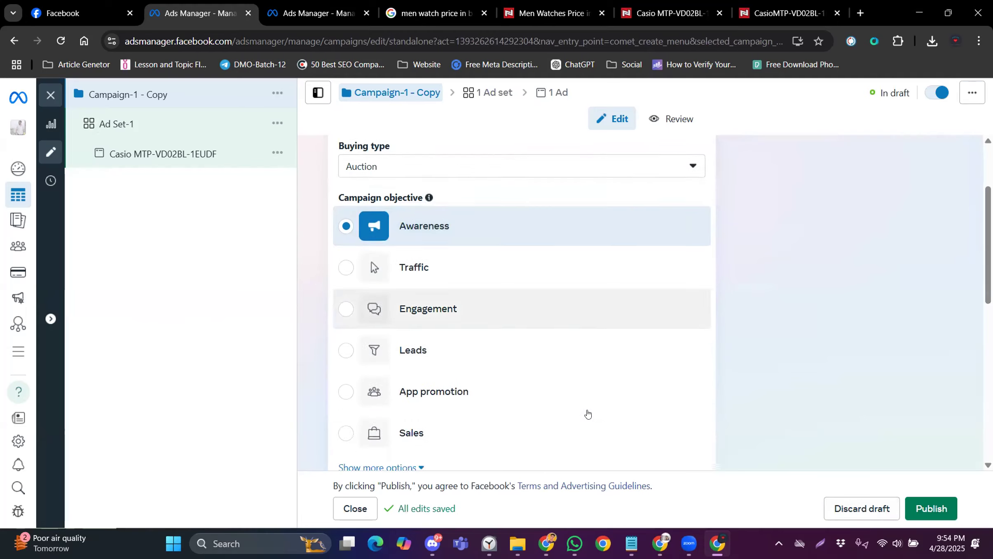
pyautogui.scroll(-4, 580, 417)
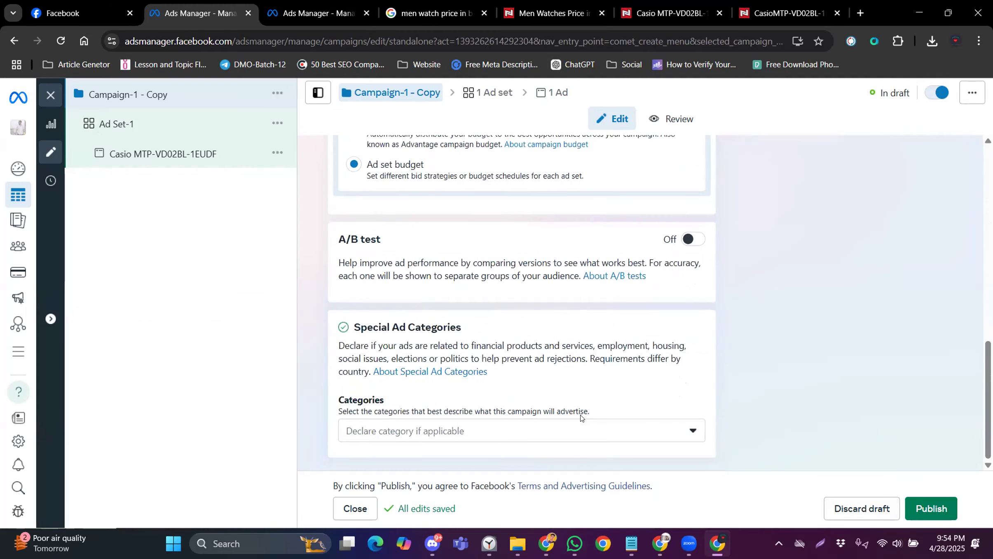
pyautogui.click(362, 508)
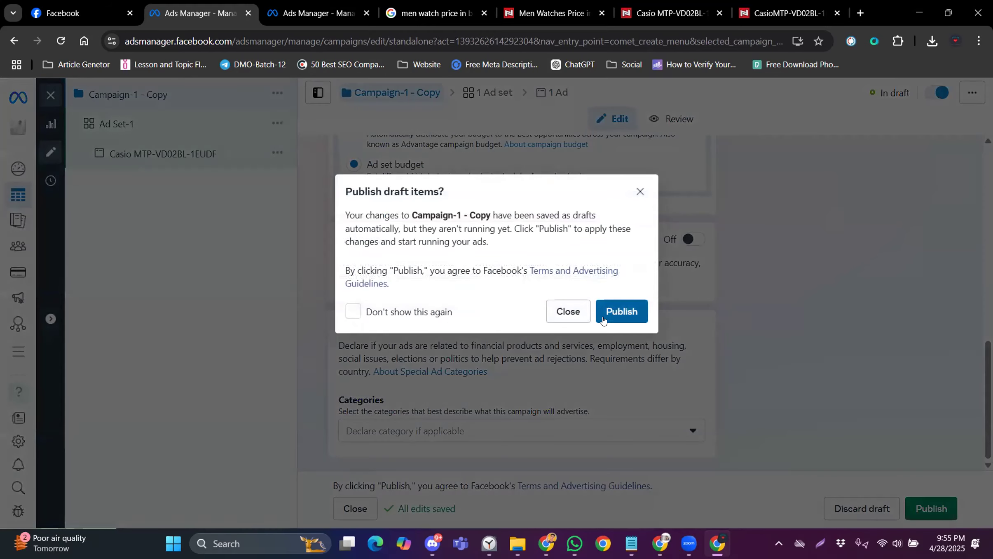
pyautogui.click(443, 312)
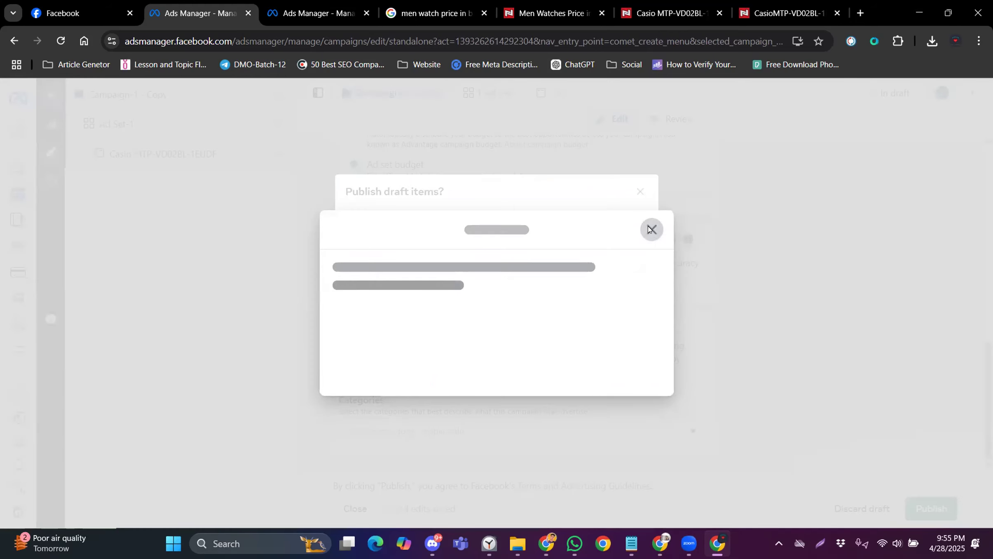
pyautogui.click(651, 229)
pyautogui.click(640, 192)
# - Discard the Campaign-1 - Copy draft and confirm the discard
pyautogui.scroll(10, 441, 231)
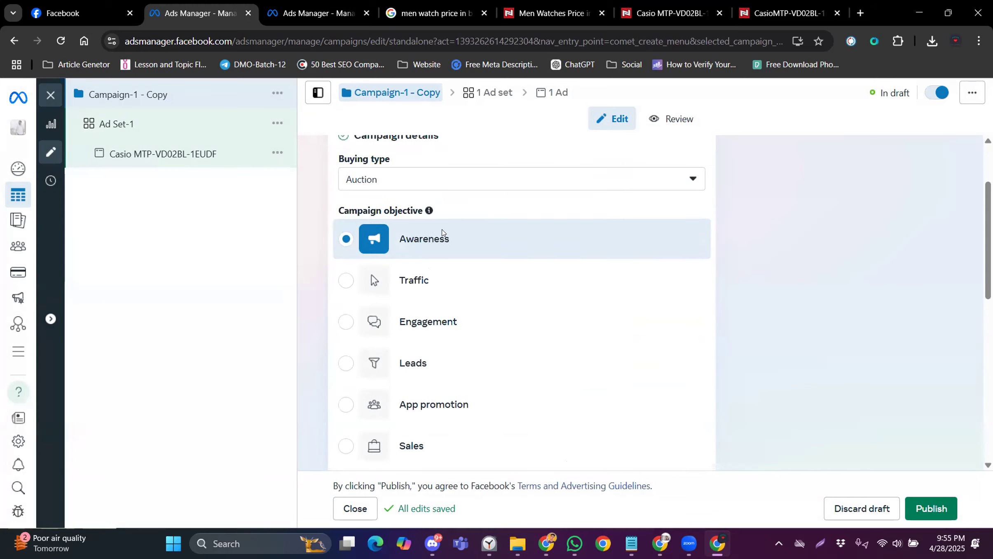
pyautogui.scroll(3, 454, 231)
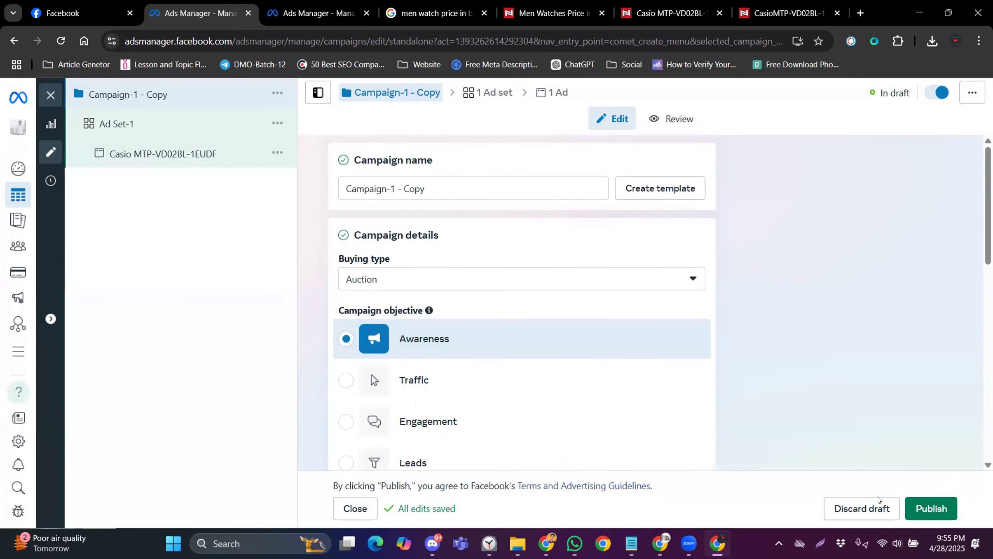
pyautogui.click(877, 499)
pyautogui.click(598, 262)
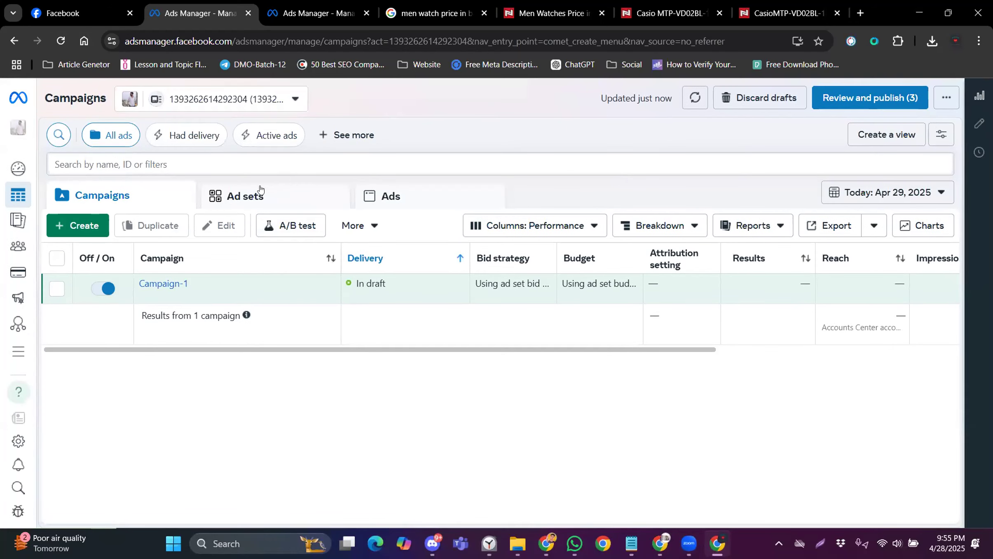
# - From the Ad sets list, duplicate Ad Set-1 into its original campaign, Campaign-1
pyautogui.click(260, 190)
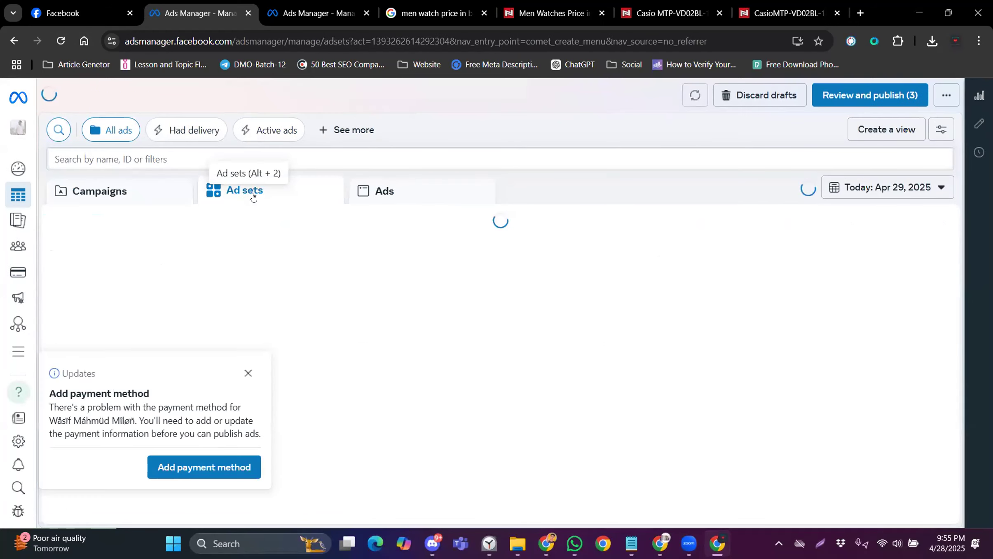
pyautogui.doubleClick(246, 373)
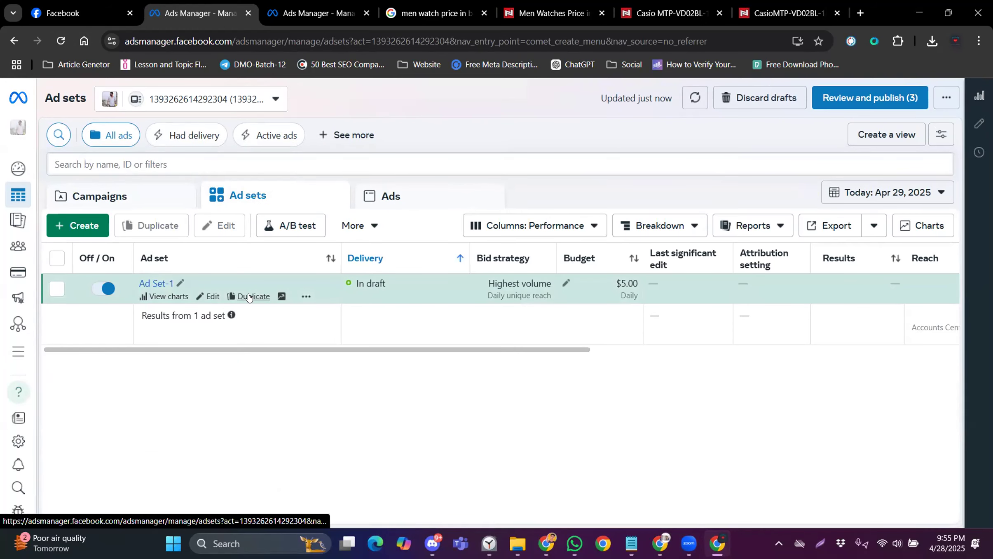
pyautogui.click(249, 296)
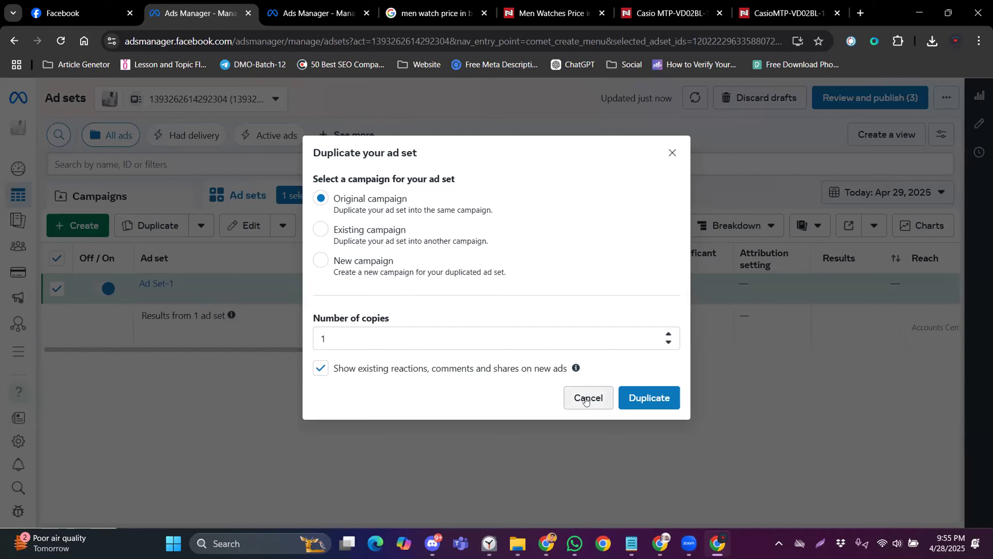
pyautogui.click(321, 261)
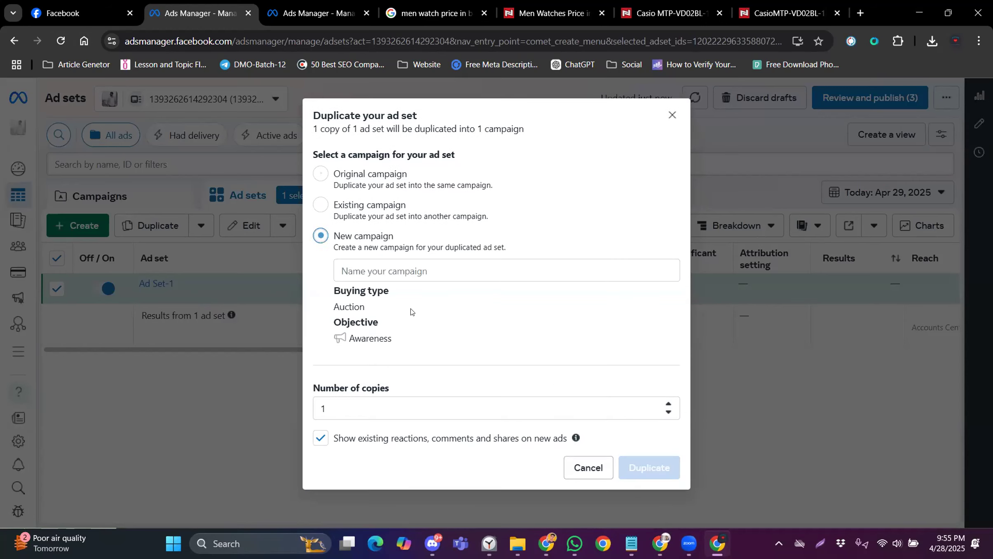
pyautogui.click(345, 175)
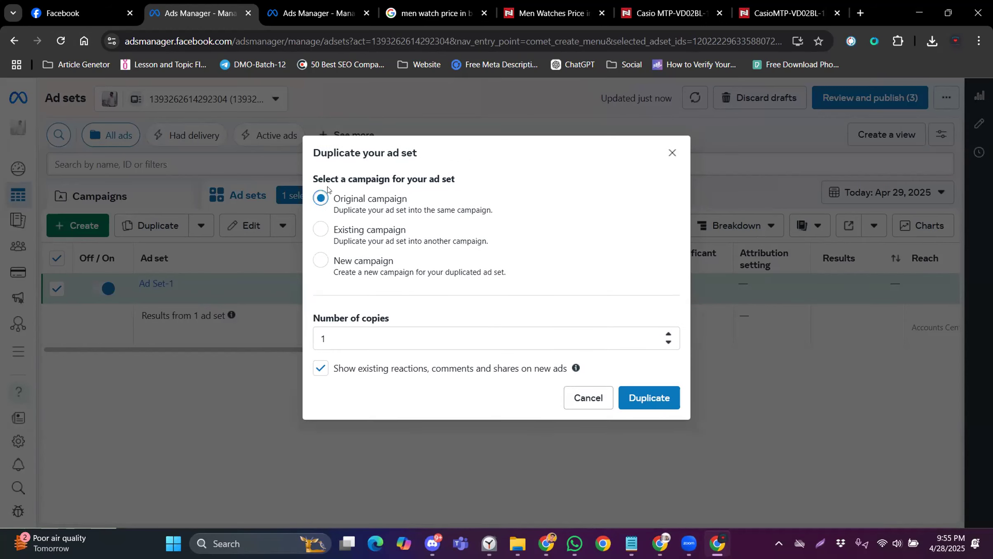
pyautogui.click(626, 402)
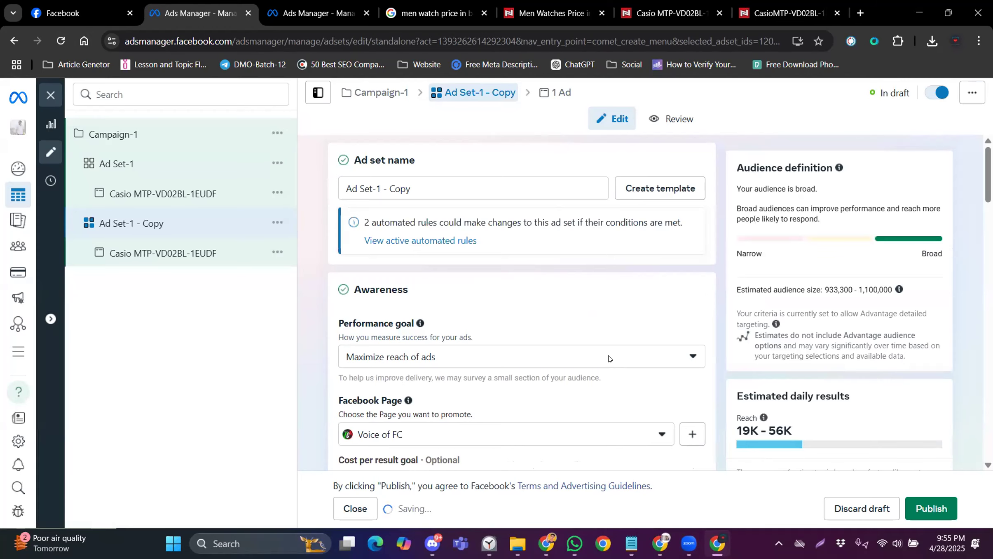
# - Scroll through the new Ad Set-1 - Copy form and open its Review summary
pyautogui.scroll(-10, 680, 450)
pyautogui.scroll(-8, 680, 451)
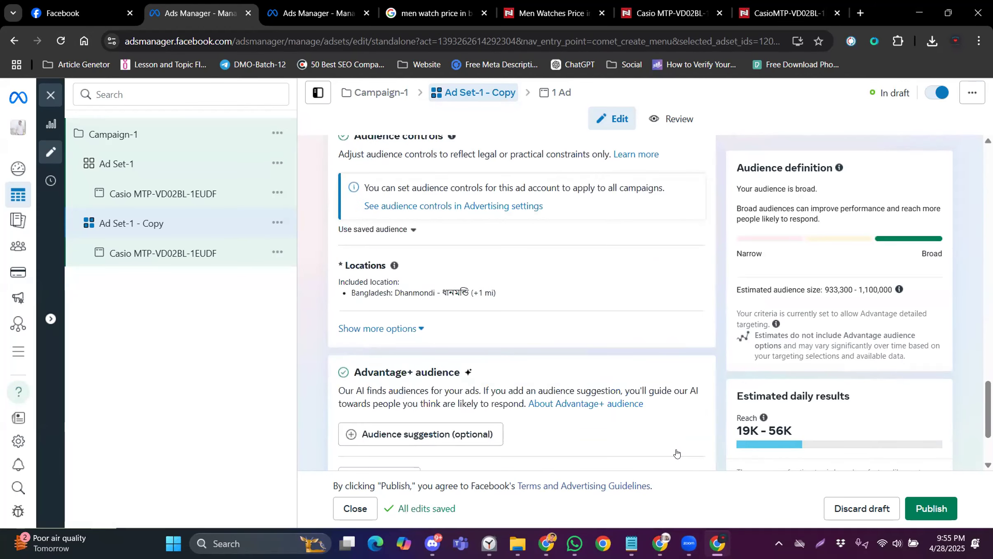
pyautogui.scroll(-5, 676, 453)
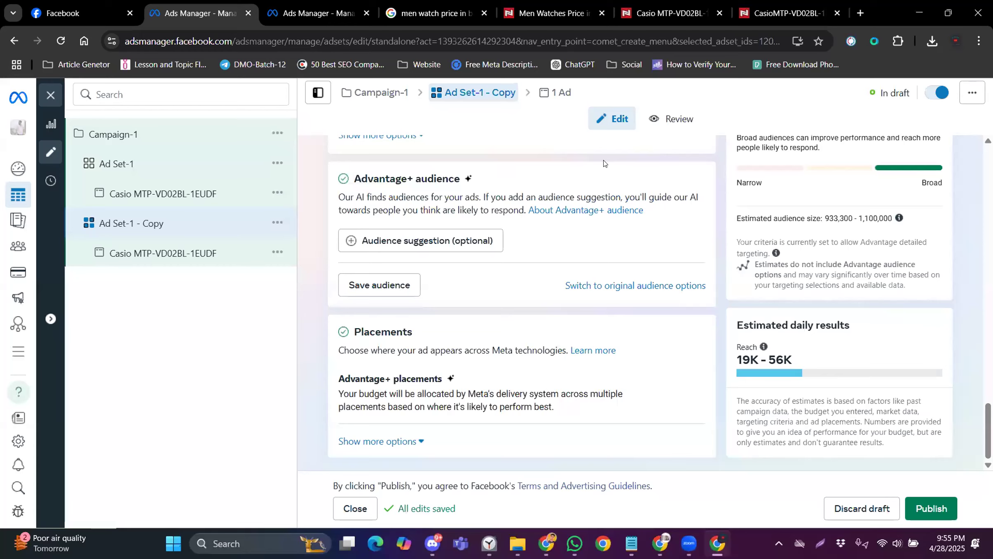
pyautogui.click(666, 120)
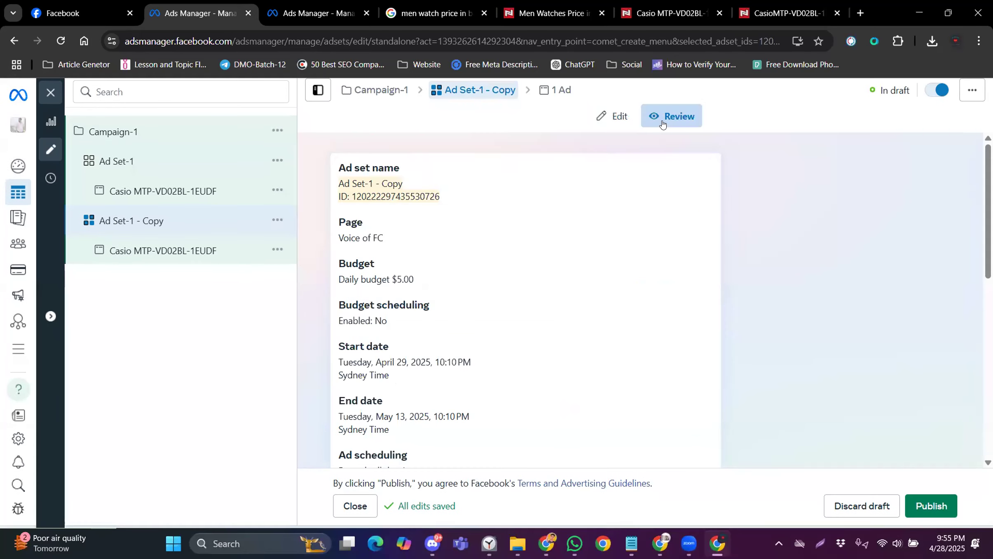
# - Open the Casio ad copied into the ad set and discard its draft
pyautogui.click(544, 90)
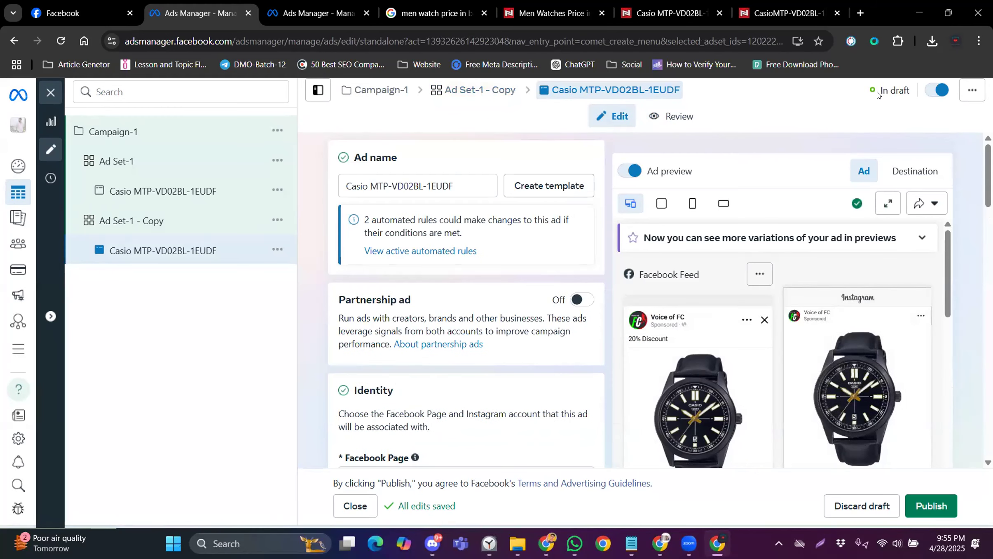
pyautogui.click(849, 506)
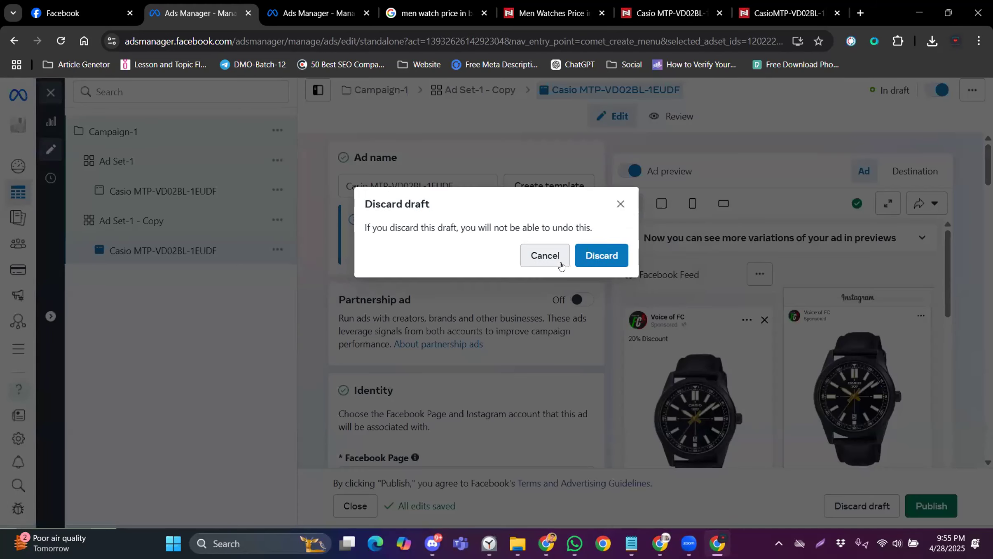
pyautogui.click(588, 260)
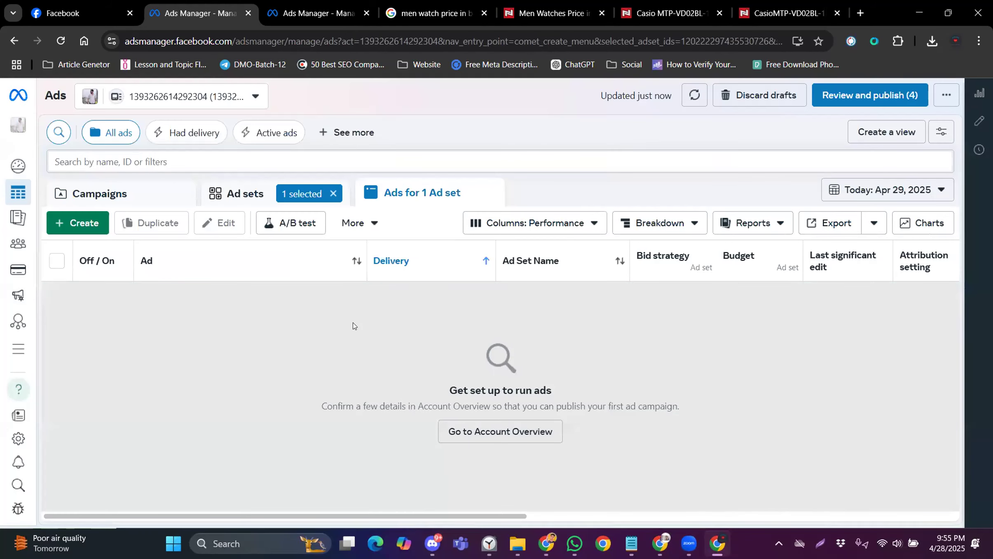
# - Clear the ad set filter and delete Ad Set-1 - Copy from the Ad sets list
pyautogui.click(332, 193)
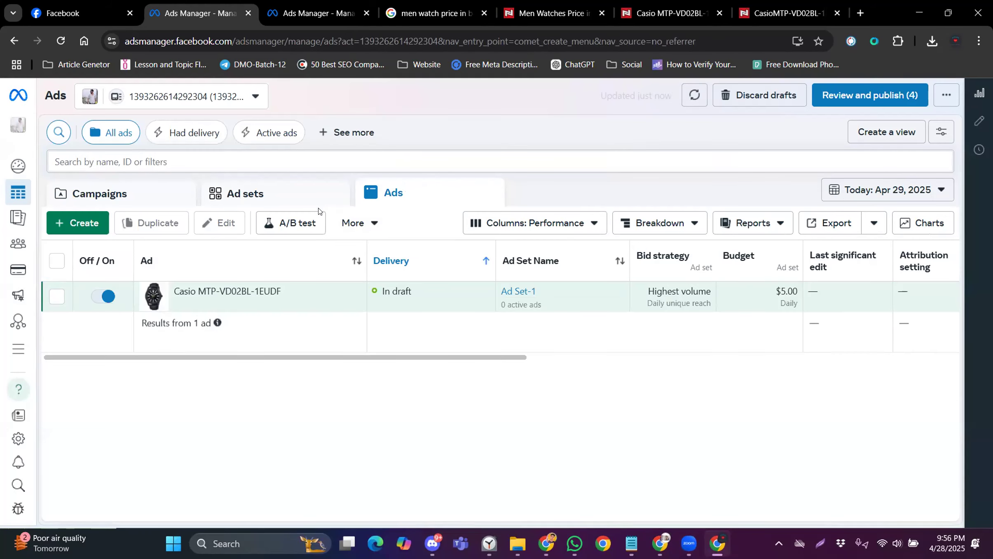
pyautogui.moveTo(253, 291)
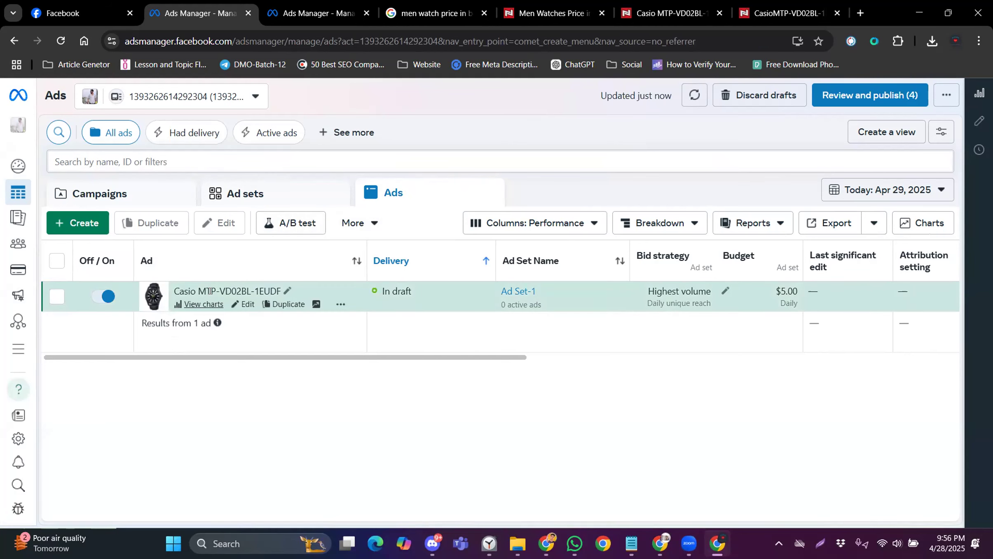
pyautogui.click(99, 193)
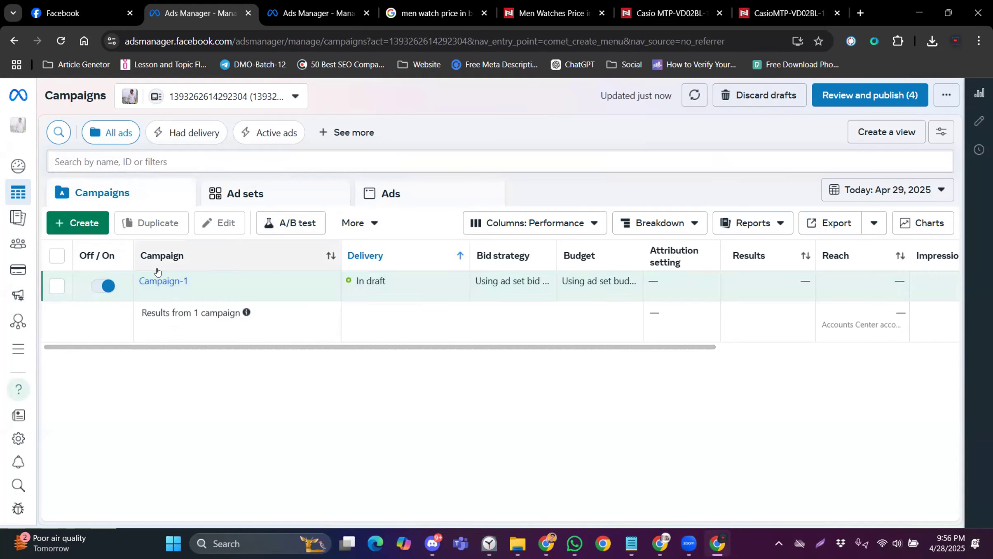
pyautogui.click(231, 193)
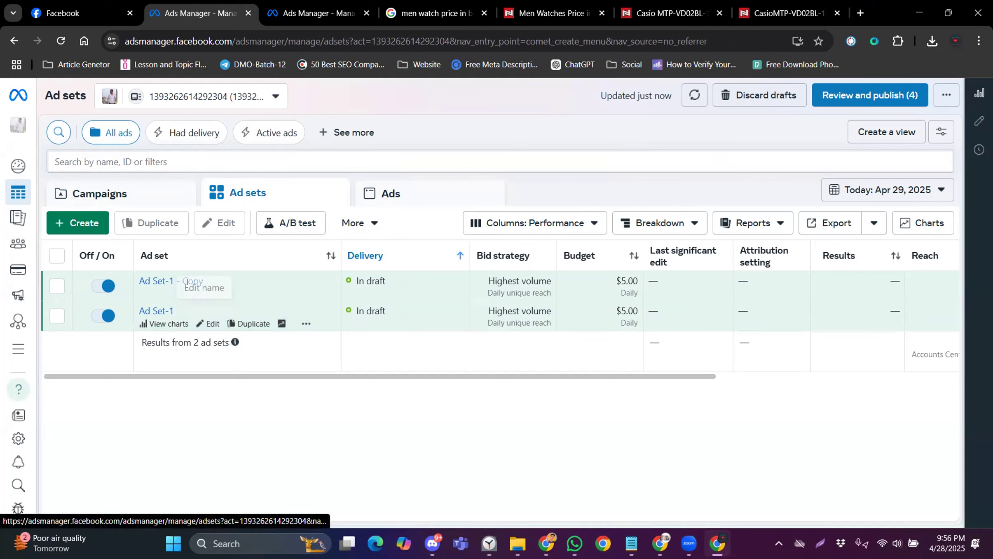
pyautogui.click(49, 286)
pyautogui.click(322, 223)
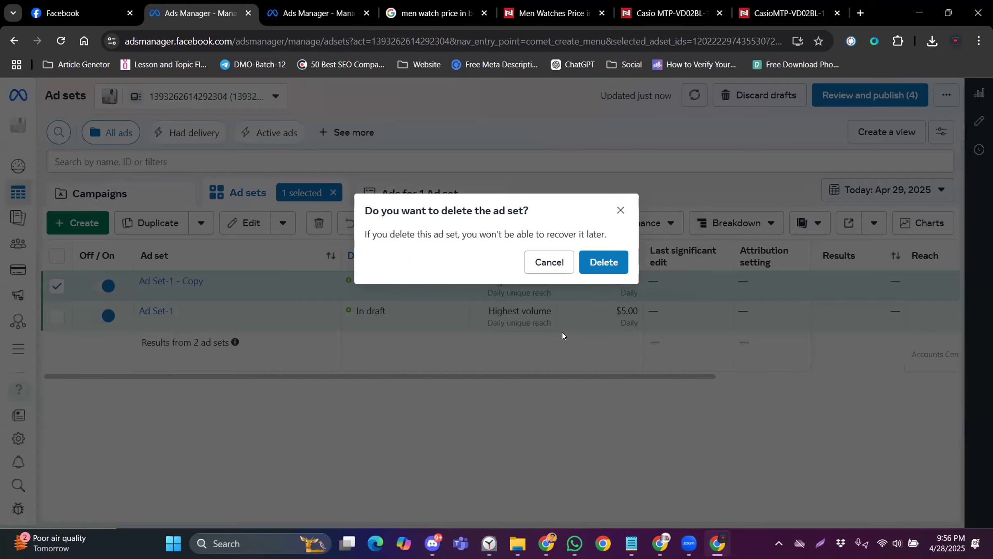
pyautogui.click(593, 272)
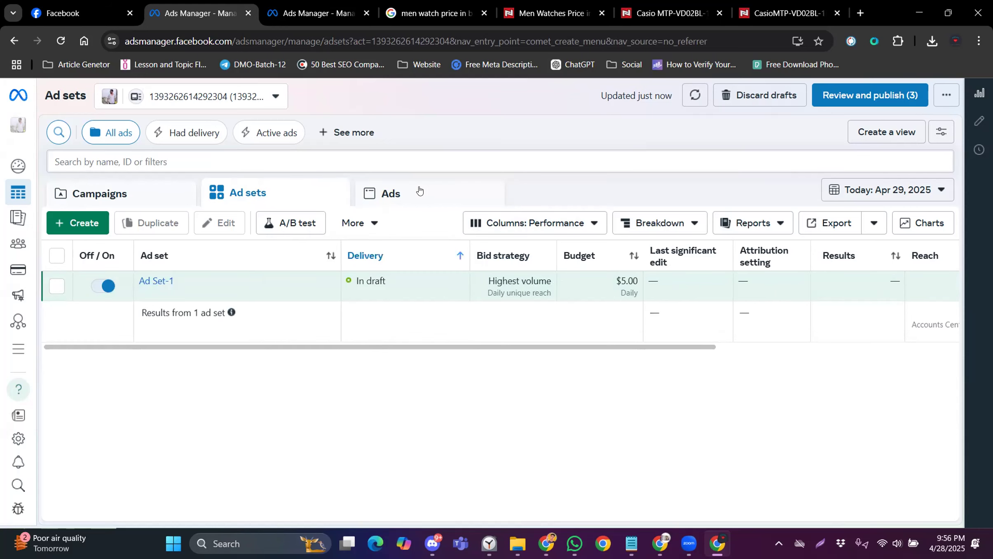
# - Return to the Ad sets list, select Ad Set-1, then clear the selection
pyautogui.click(141, 202)
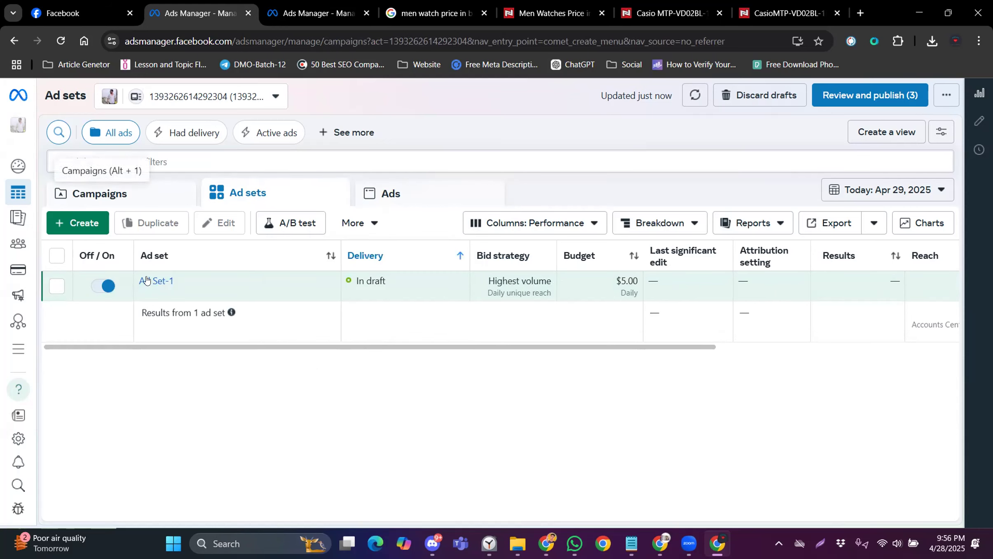
pyautogui.click(251, 193)
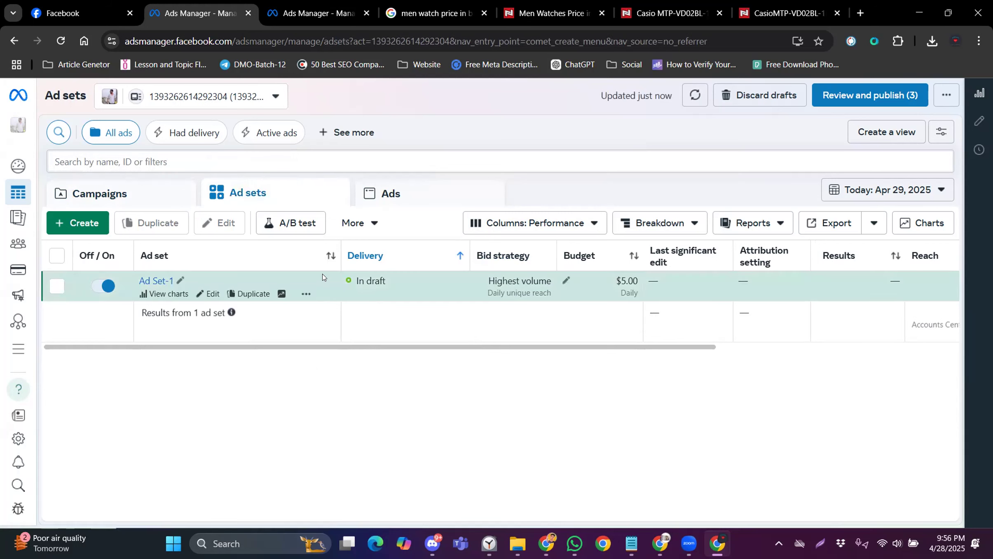
pyautogui.click(618, 281)
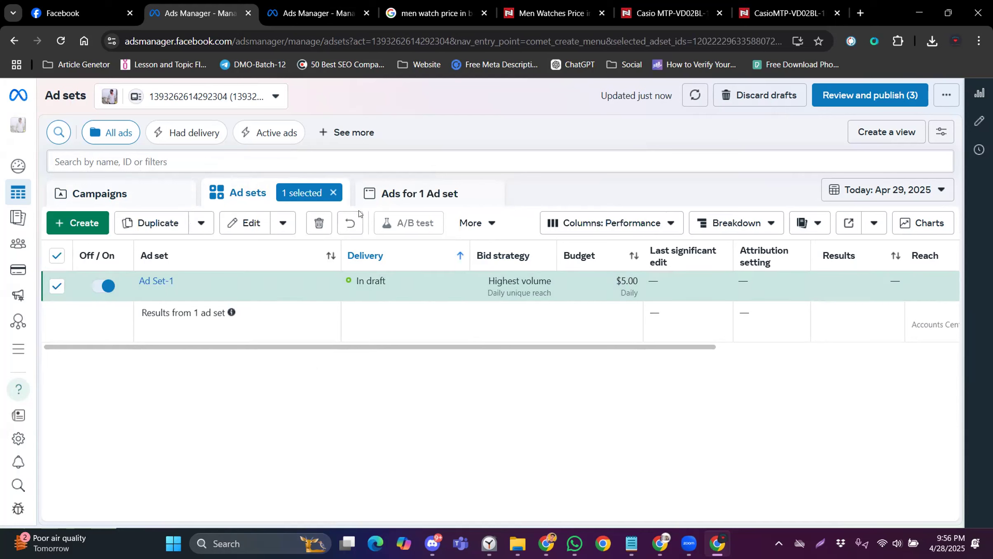
pyautogui.click(333, 192)
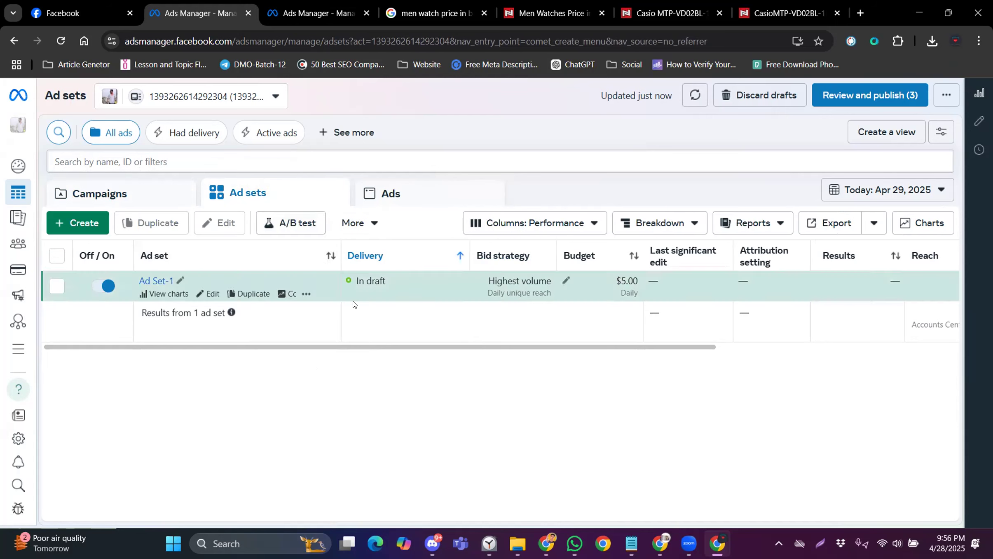
# - Open the Ads list and scroll sideways until the Casio ad's In draft Delivery column shows
pyautogui.click(377, 198)
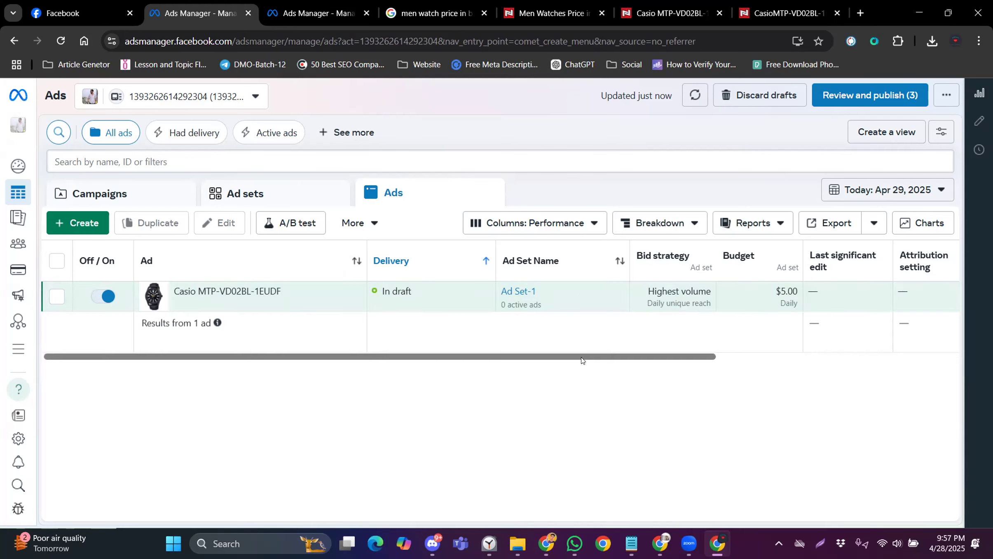
pyautogui.hscroll(5, 659, 363)
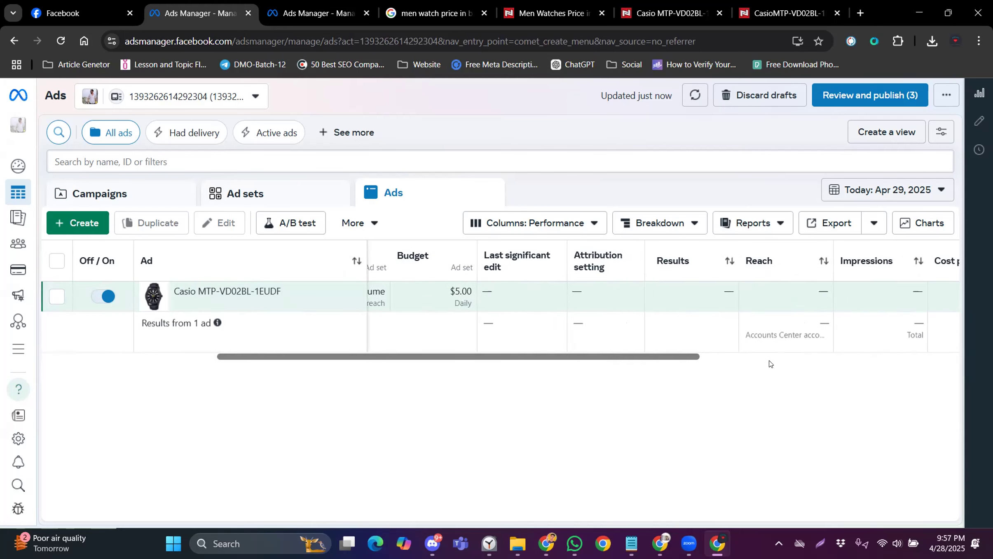
pyautogui.hscroll(3, 733, 358)
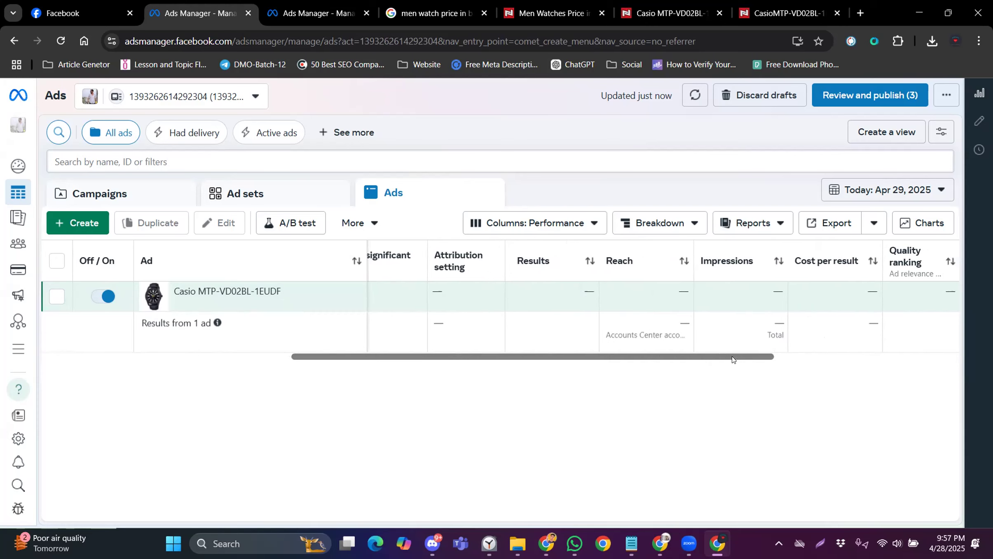
pyautogui.hscroll(3, 714, 361)
pyautogui.hscroll(-10, 701, 360)
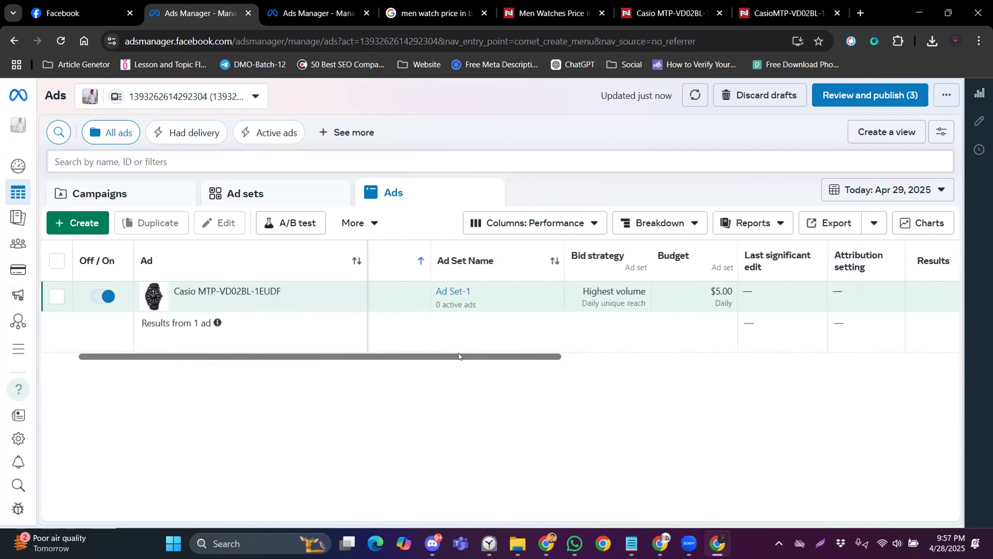
pyautogui.hscroll(-2, 458, 357)
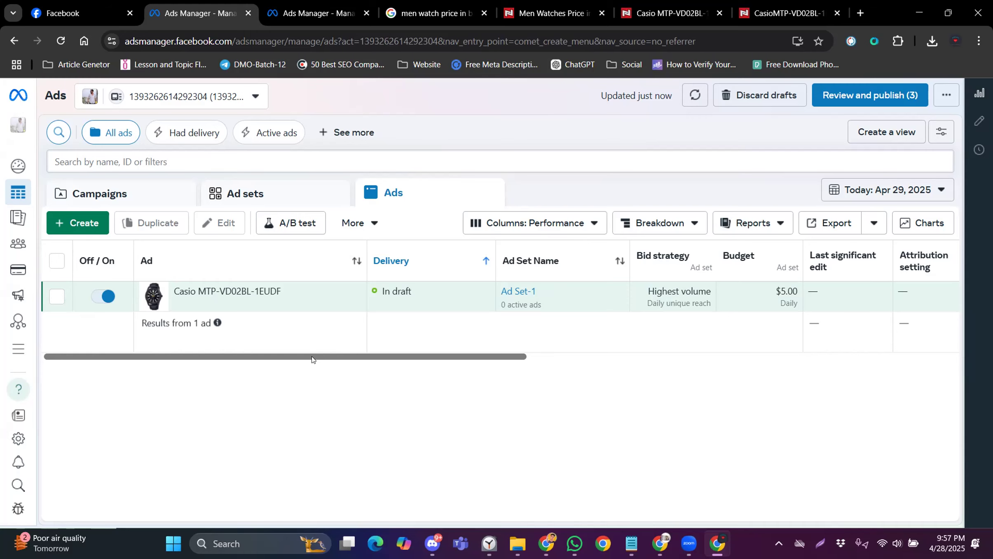
pyautogui.click(284, 222)
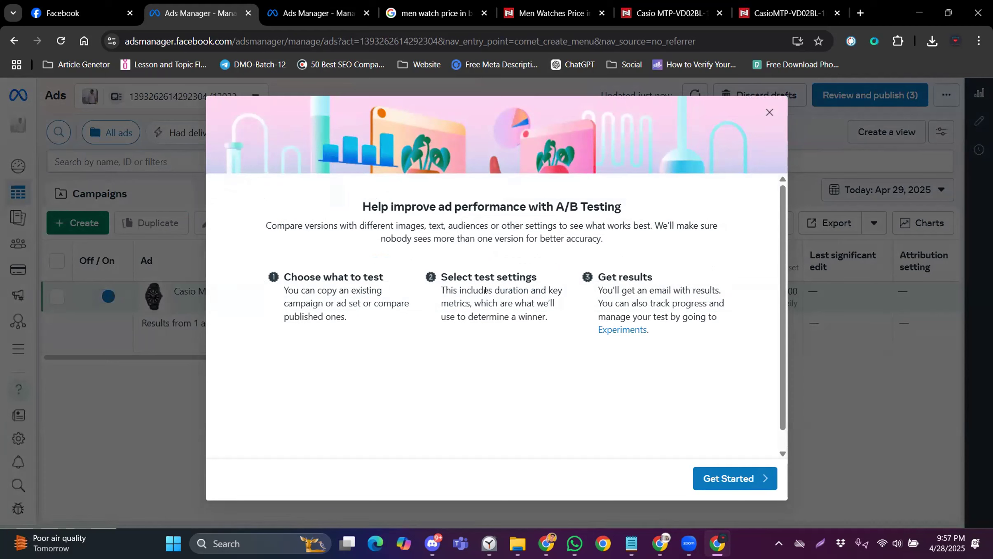
pyautogui.click(770, 112)
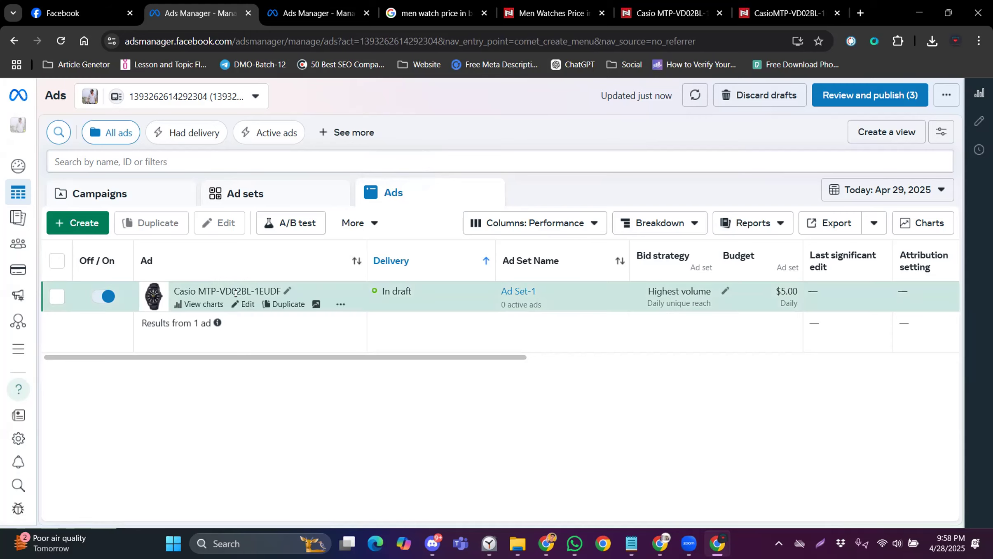
# - Select the Casio ad and open, then close, its Compare panel
pyautogui.click(339, 305)
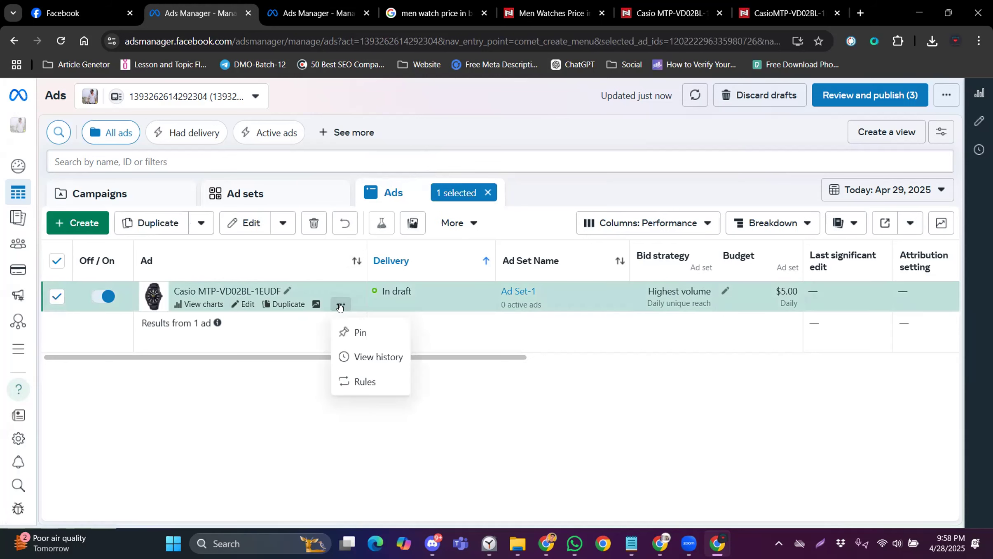
pyautogui.click(315, 305)
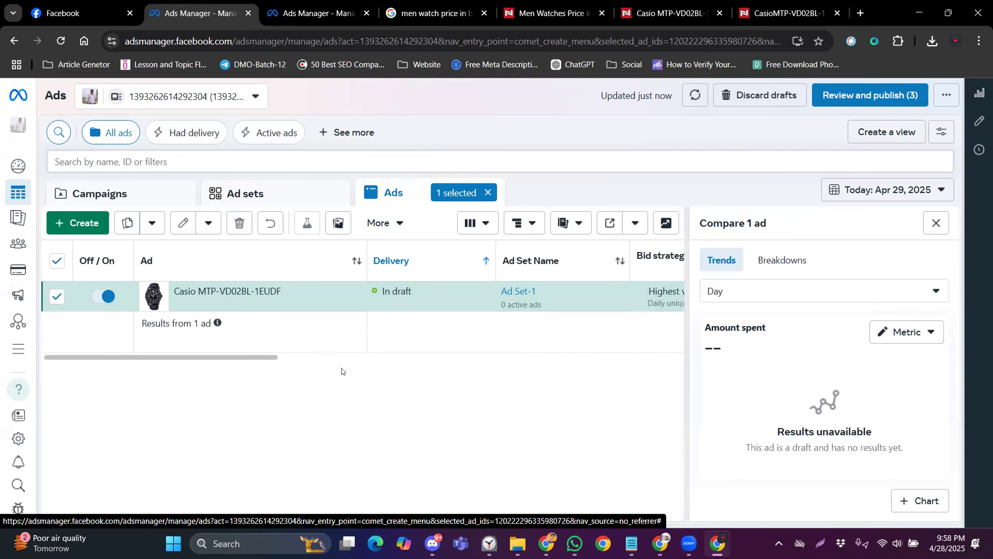
pyautogui.click(935, 222)
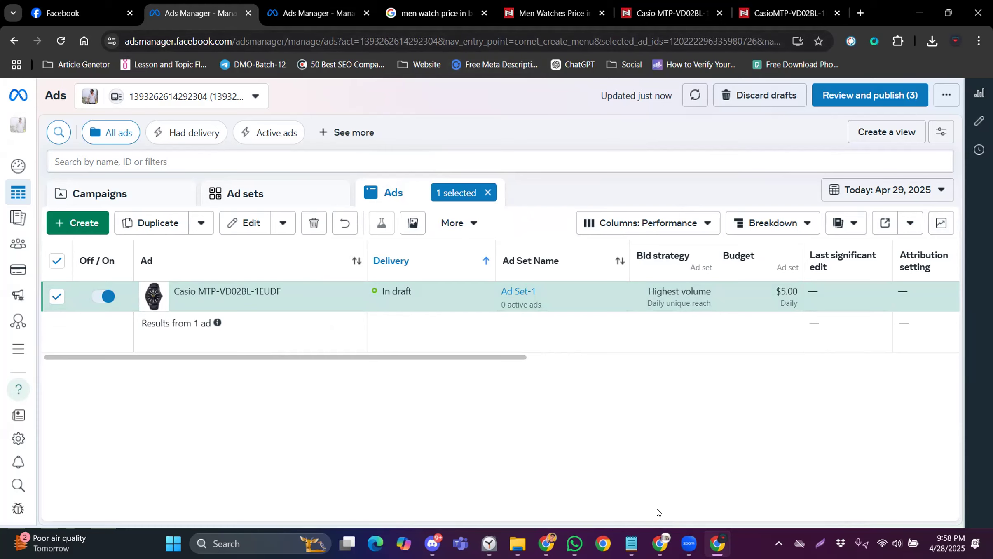
# - Deselect the Casio ad and start a Lightshot capture framing the ads table
pyautogui.moveTo(417, 359); pyautogui.dragTo(324, 358)
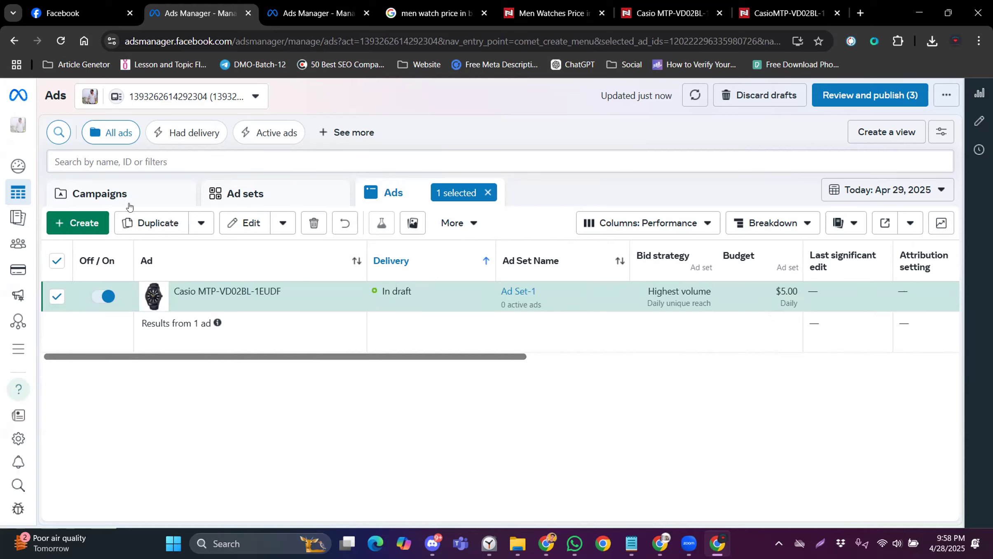
pyautogui.moveTo(418, 263)
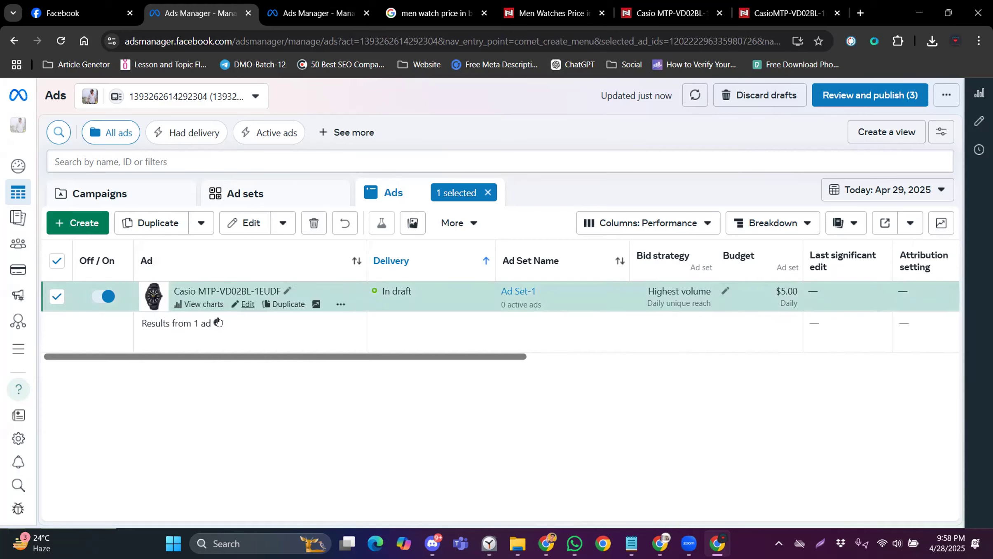
pyautogui.click(56, 296)
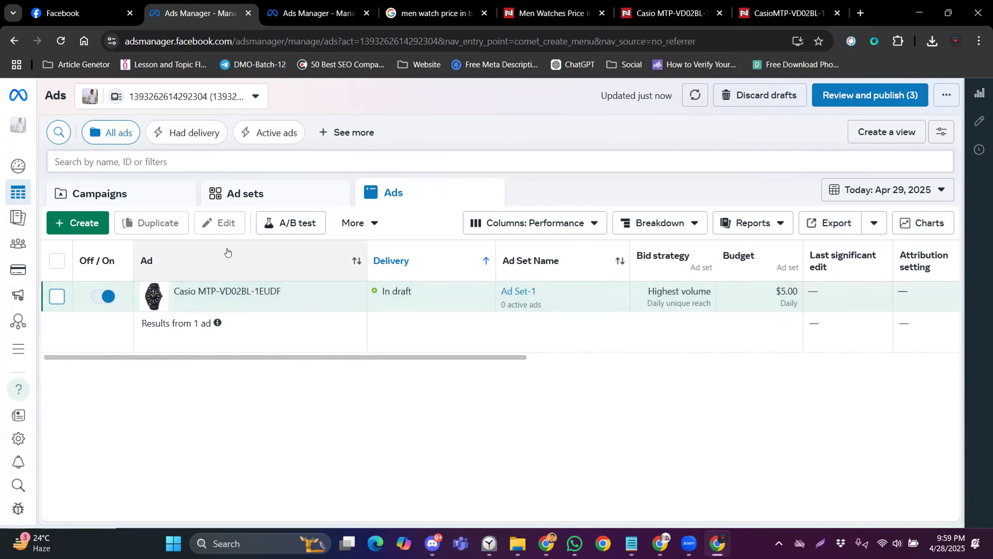
pyautogui.click(820, 543)
pyautogui.moveTo(2, 81); pyautogui.dragTo(947, 375)
# - Draw a red arrow at the ad's In draft status in Lightshot, then close the capture
pyautogui.click(955, 304)
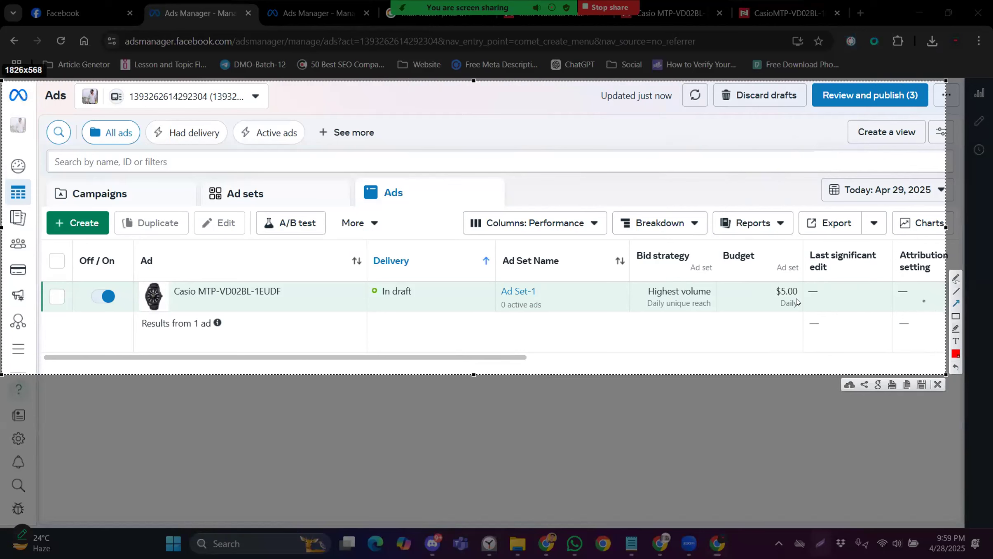
pyautogui.moveTo(479, 297); pyautogui.dragTo(422, 295)
pyautogui.click(938, 385)
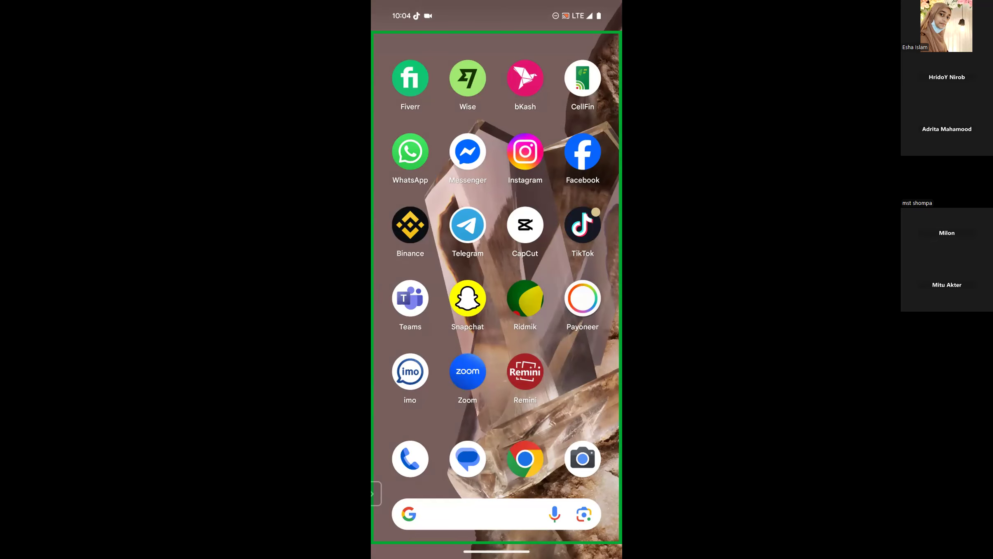
# - Open Marketplace from the Facebook app's menu and start a new Items listing
pyautogui.click(583, 151)
pyautogui.click(601, 71)
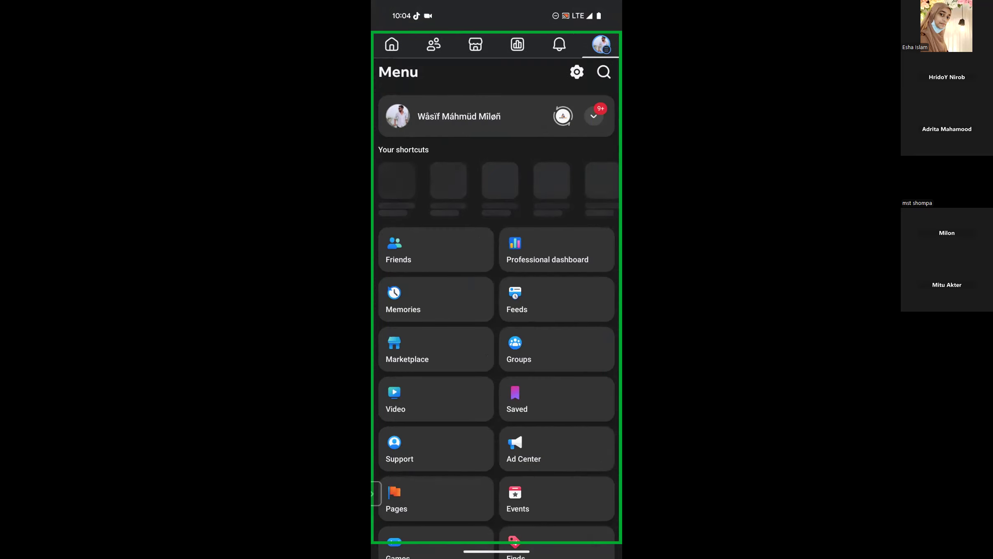
pyautogui.scroll(-3, 497, 289)
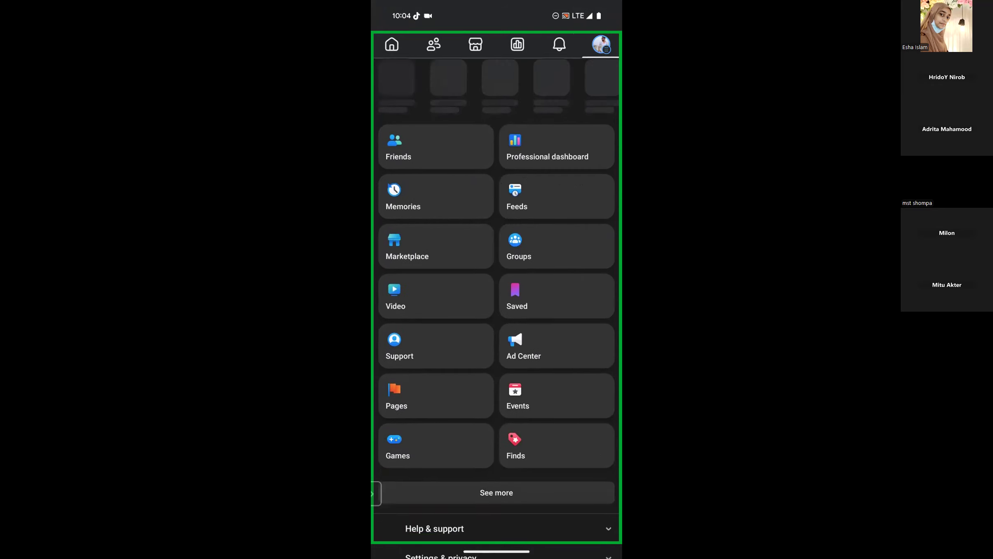
pyautogui.click(436, 245)
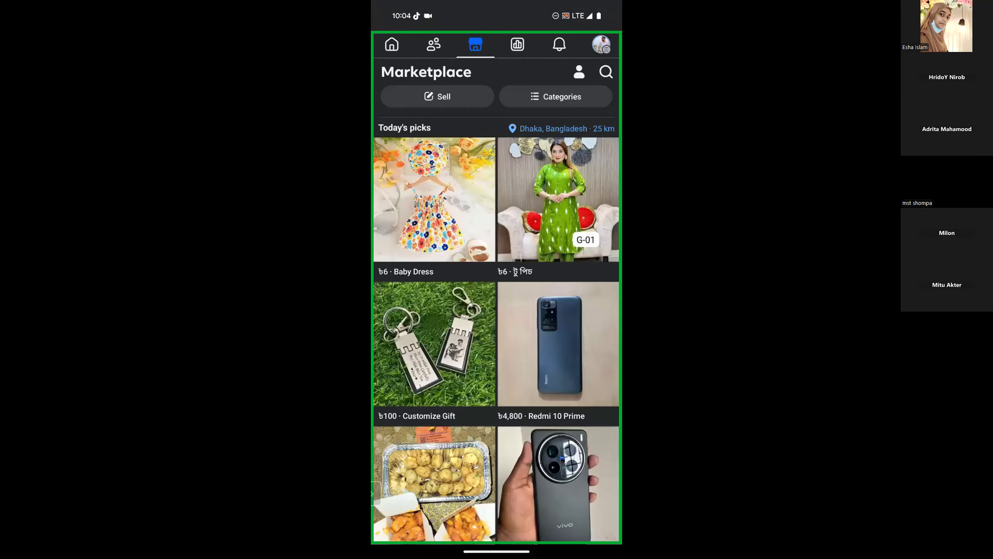
pyautogui.click(437, 97)
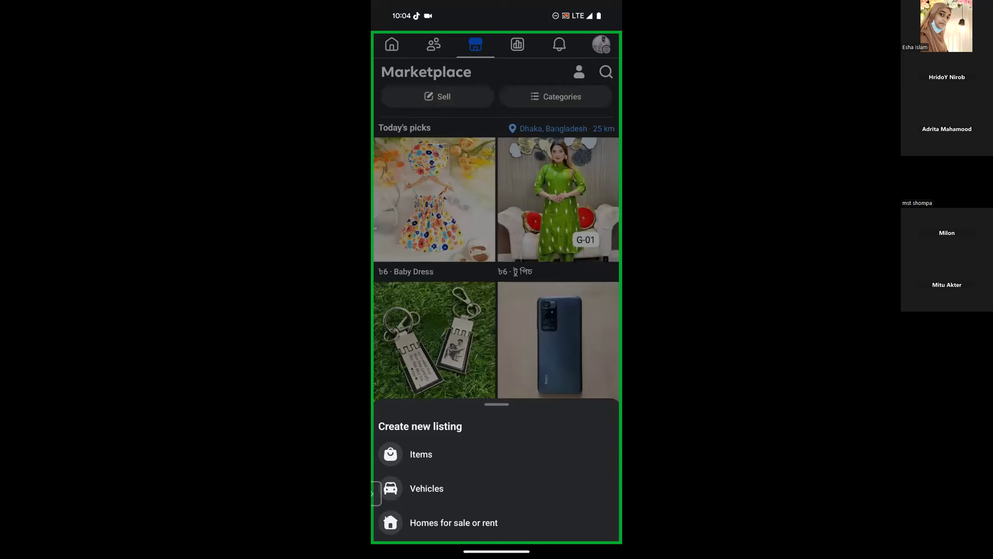
pyautogui.click(421, 454)
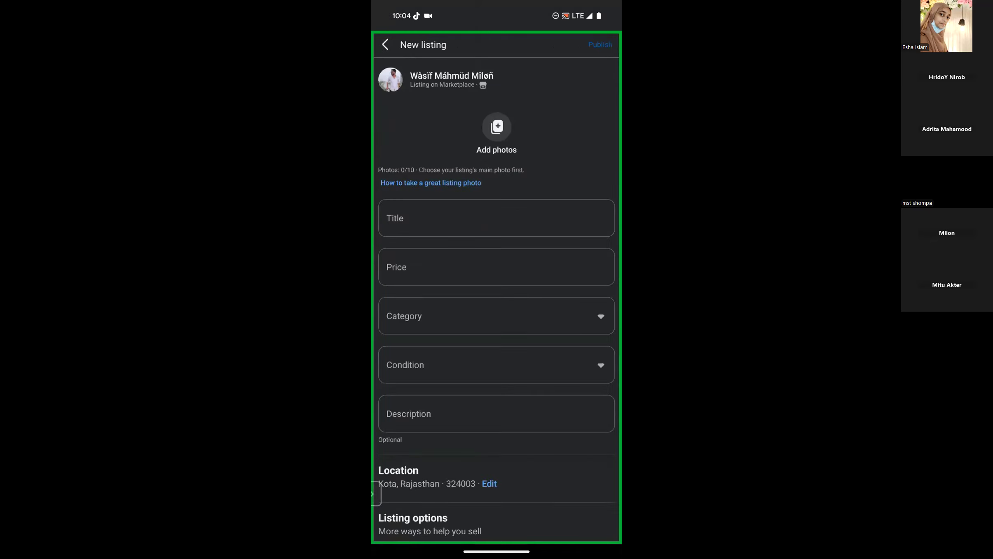
# - Set the listing's location to Dhaka
pyautogui.click(497, 414)
pyautogui.scroll(-5, 496, 300)
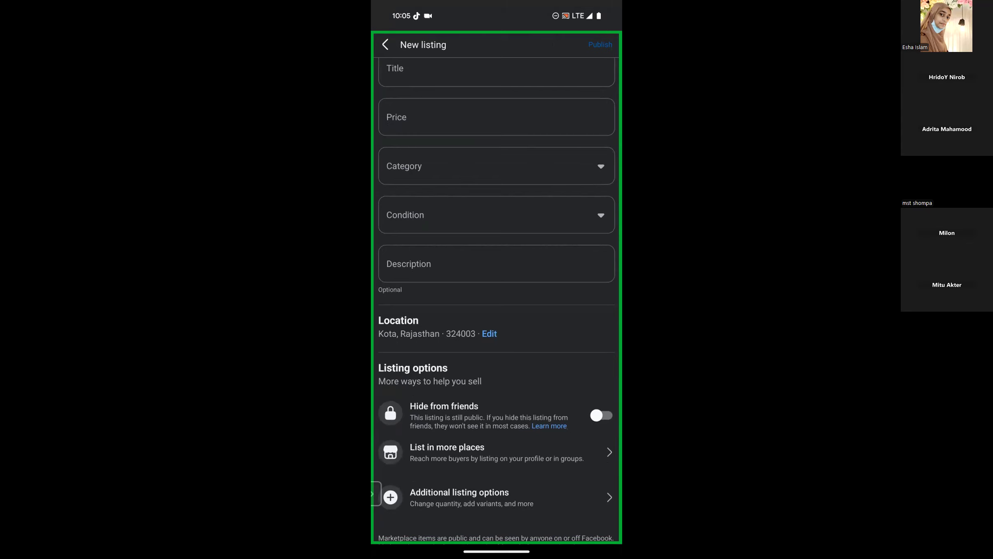
pyautogui.click(489, 334)
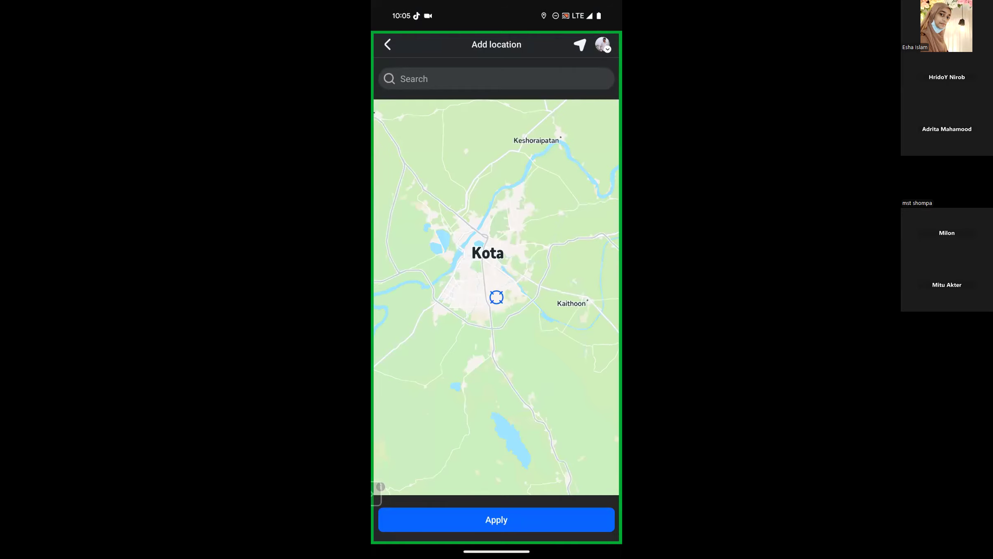
pyautogui.click(496, 79)
pyautogui.write('Dhaka')
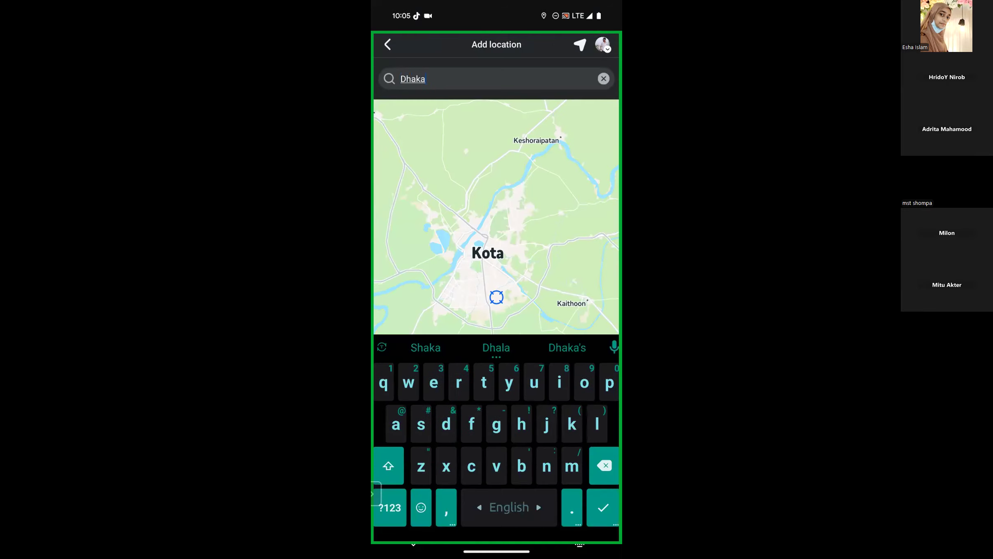
pyautogui.click(457, 117)
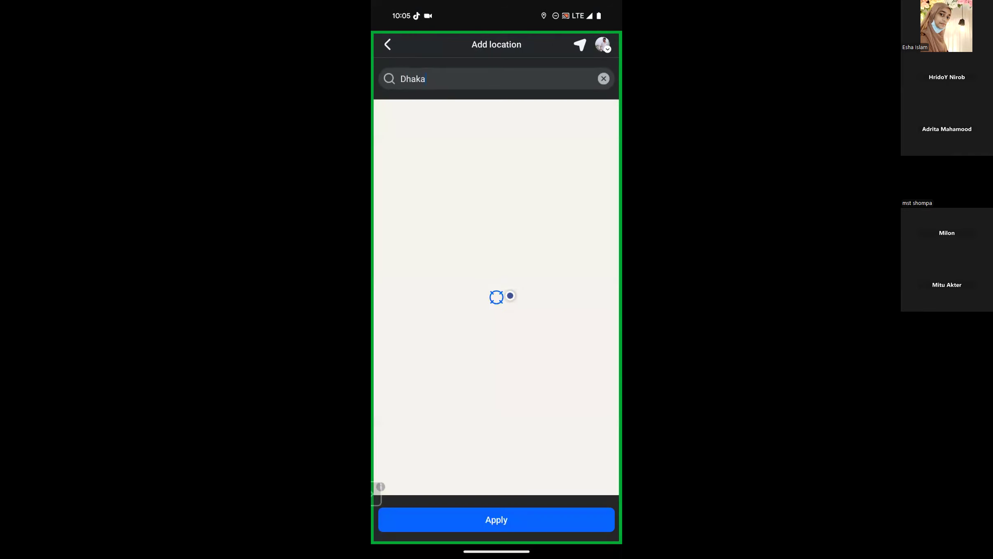
pyautogui.click(497, 520)
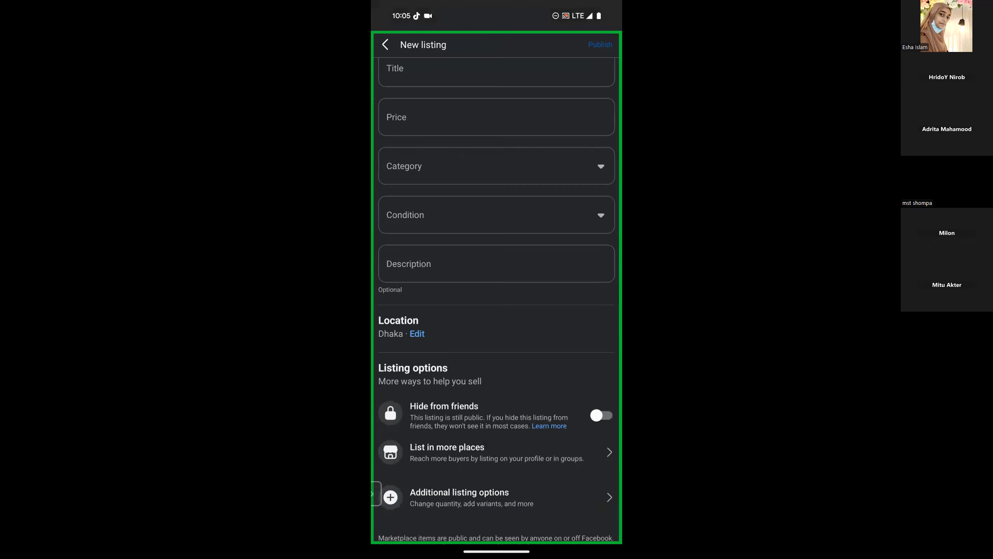
# - Turn on Hide from friends for the listing
pyautogui.scroll(-3, 497, 301)
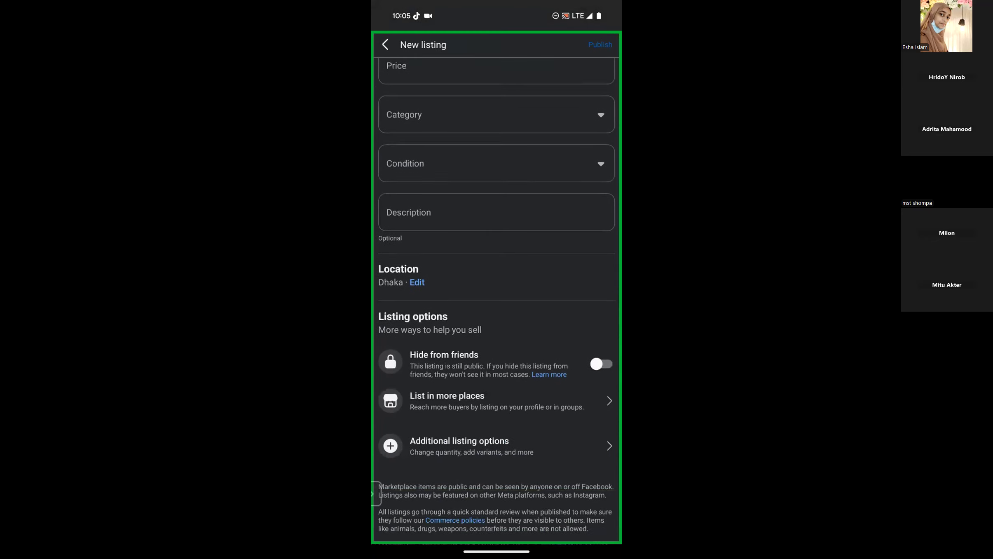
pyautogui.click(604, 350)
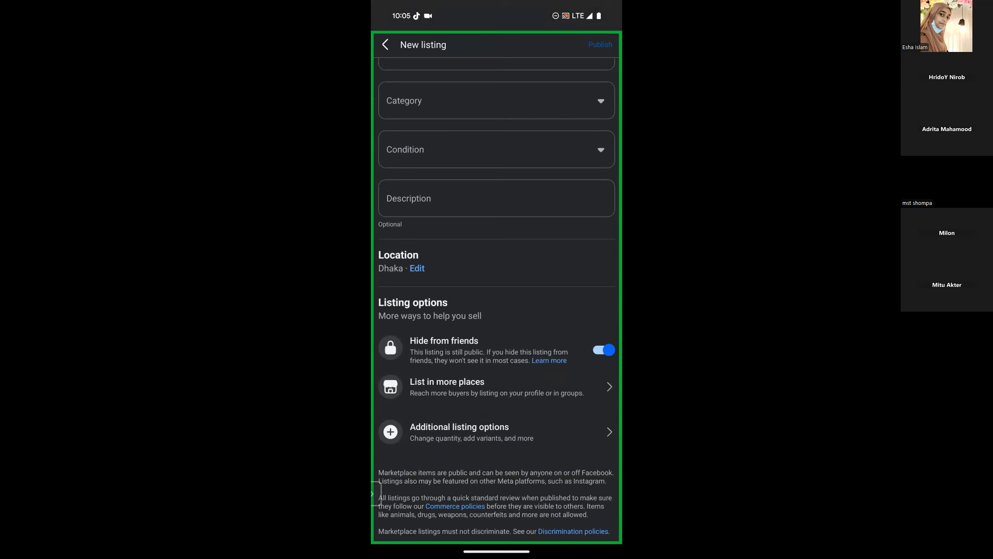
pyautogui.scroll(1, 497, 299)
pyautogui.scroll(4, 496, 299)
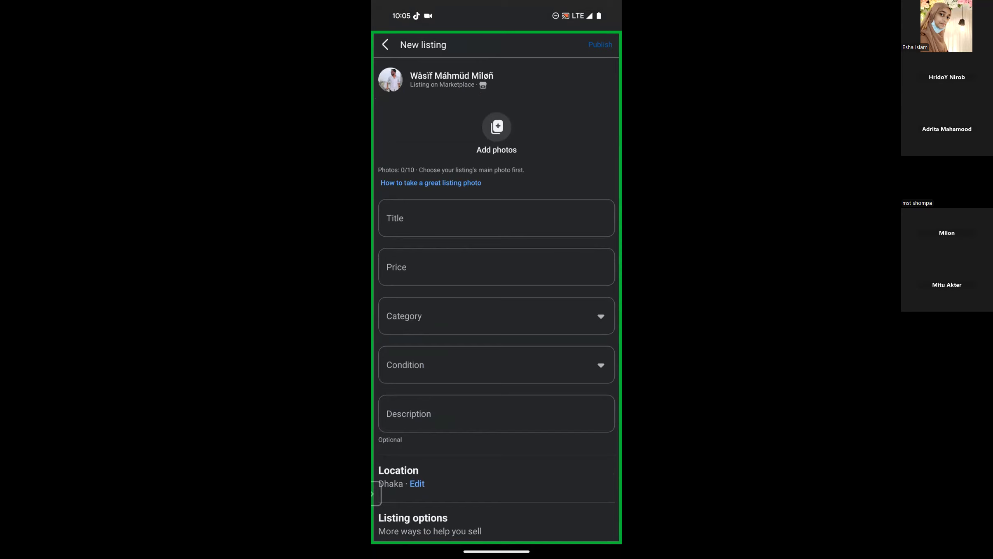
# - Open and dismiss the category list, then pull down notifications and expand the Zoom meeting
pyautogui.click(497, 316)
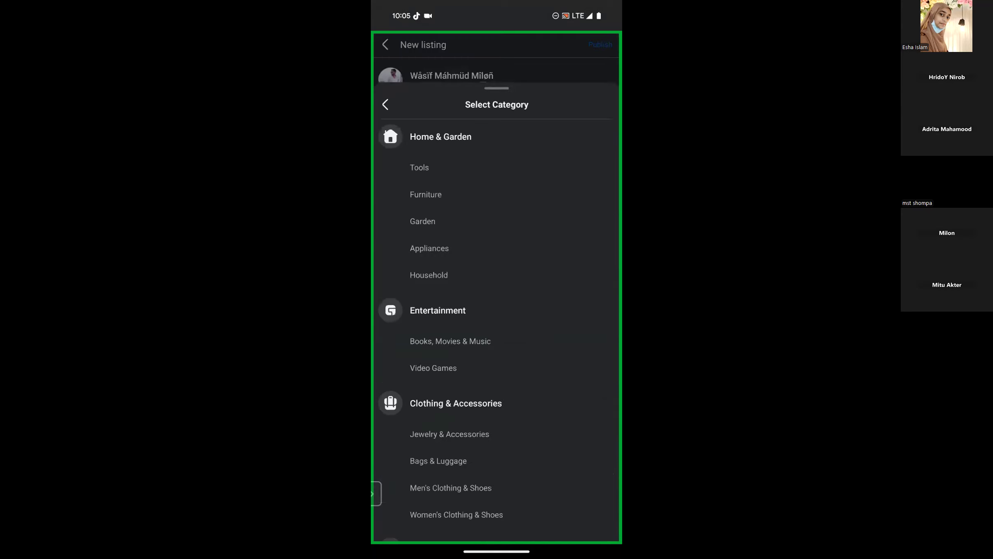
pyautogui.moveTo(497, 104); pyautogui.dragTo(497, 371)
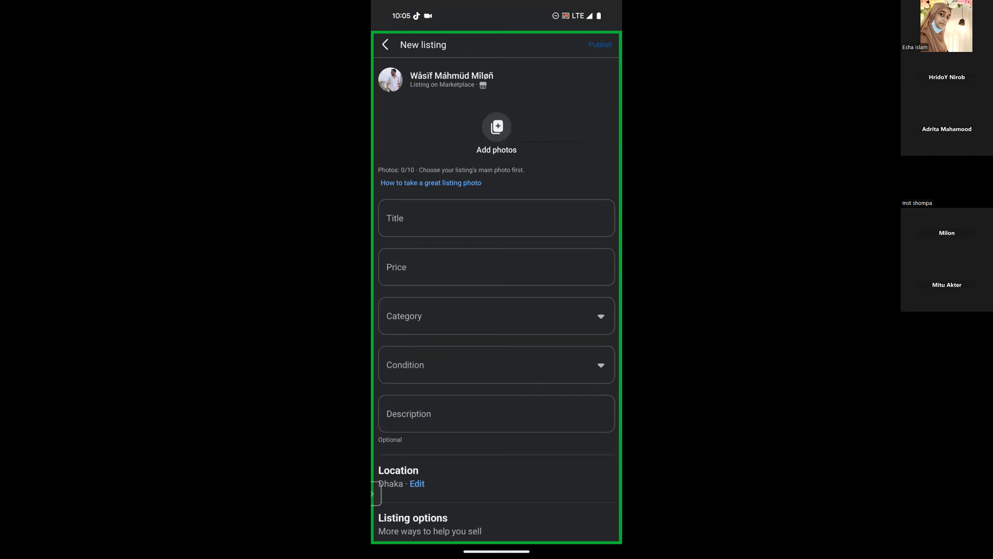
pyautogui.moveTo(496, 10); pyautogui.dragTo(497, 248)
pyautogui.moveTo(466, 171); pyautogui.dragTo(598, 171)
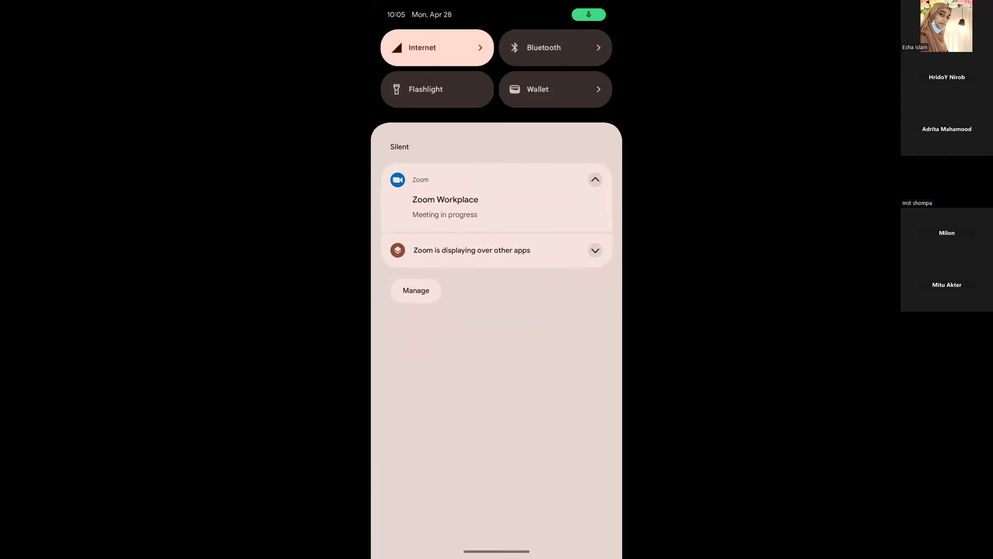
# - Return to the Zoom meeting, dismiss the recording notice, and choose Stop share
pyautogui.click(496, 206)
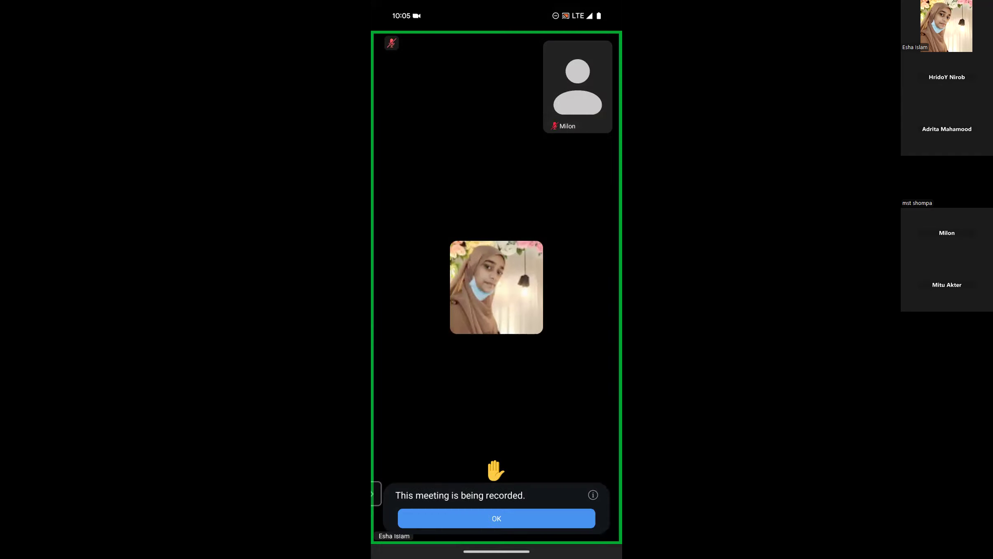
pyautogui.click(497, 519)
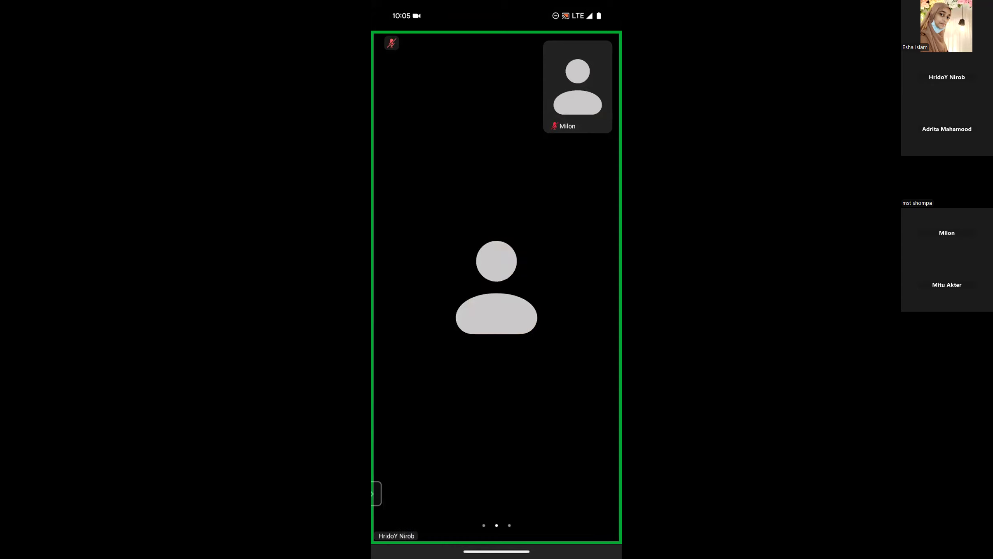
pyautogui.click(497, 330)
pyautogui.click(549, 521)
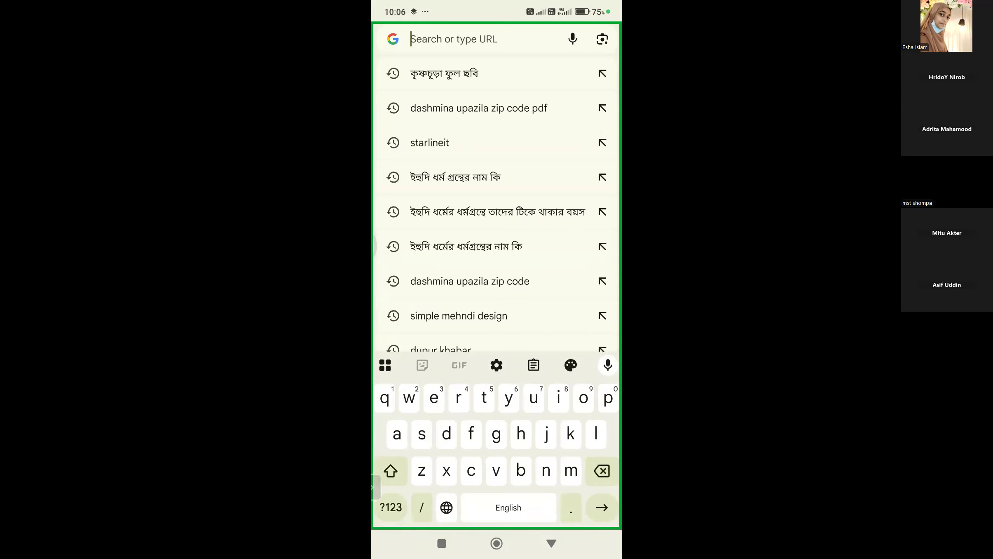
# - Search Google for 'fb', open the Facebook result, then return to Chrome
pyautogui.write('fb')
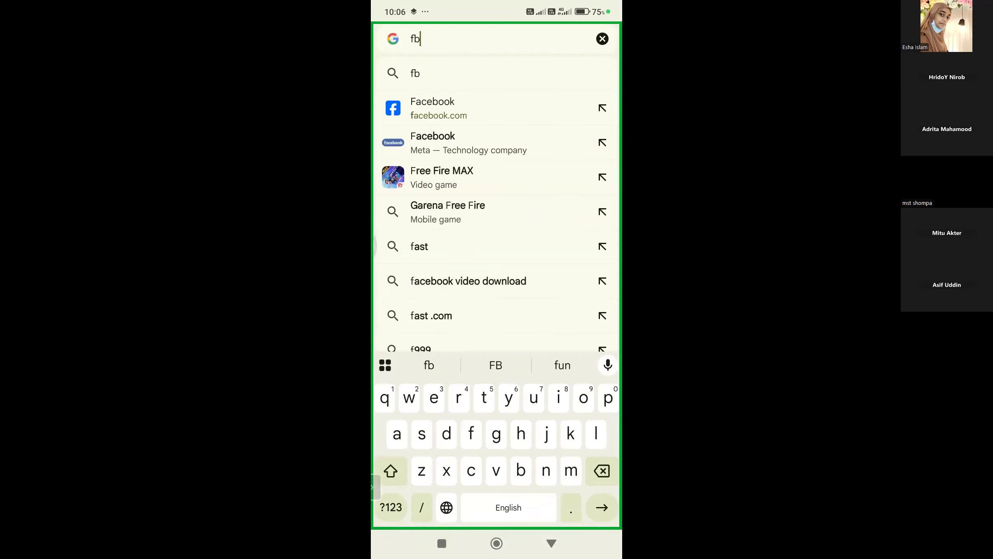
pyautogui.press('Return')
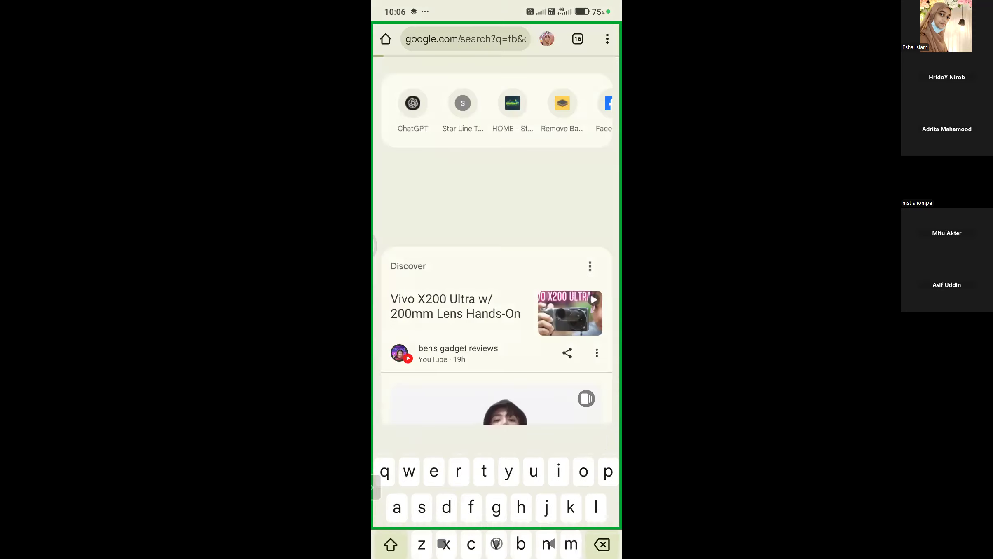
pyautogui.click(408, 256)
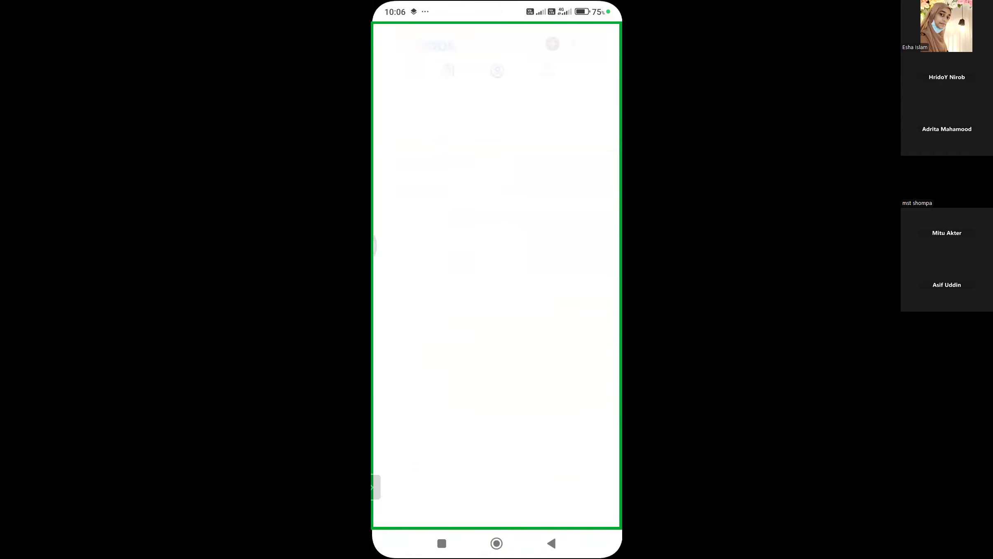
pyautogui.click(497, 544)
pyautogui.click(582, 494)
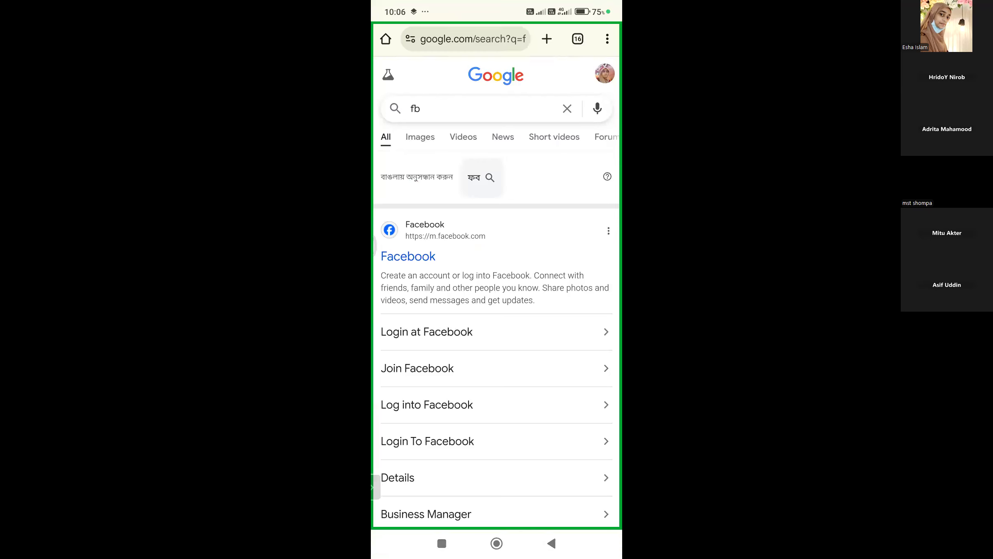
# - Switch the results page to desktop site and open the Facebook result again
pyautogui.click(607, 39)
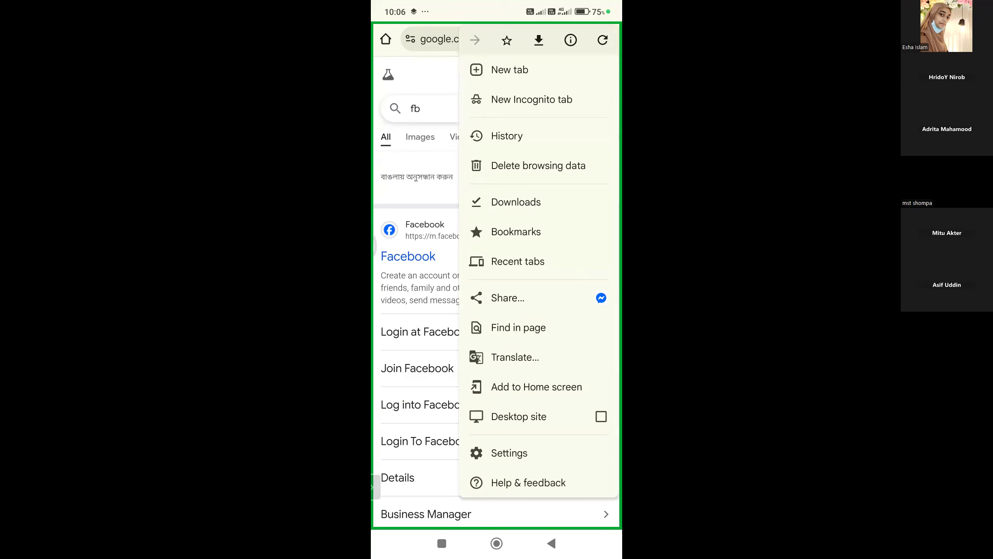
pyautogui.click(601, 416)
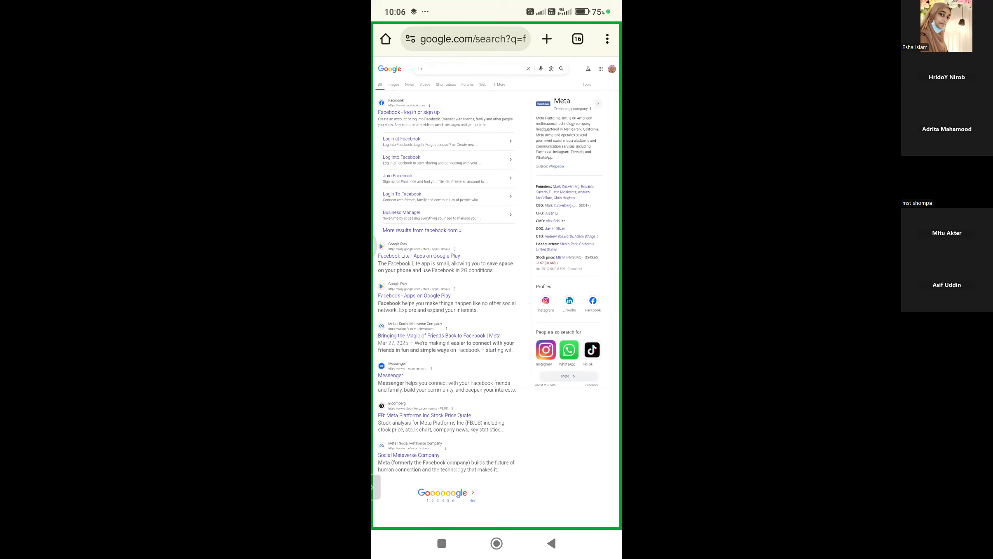
pyautogui.click(411, 112)
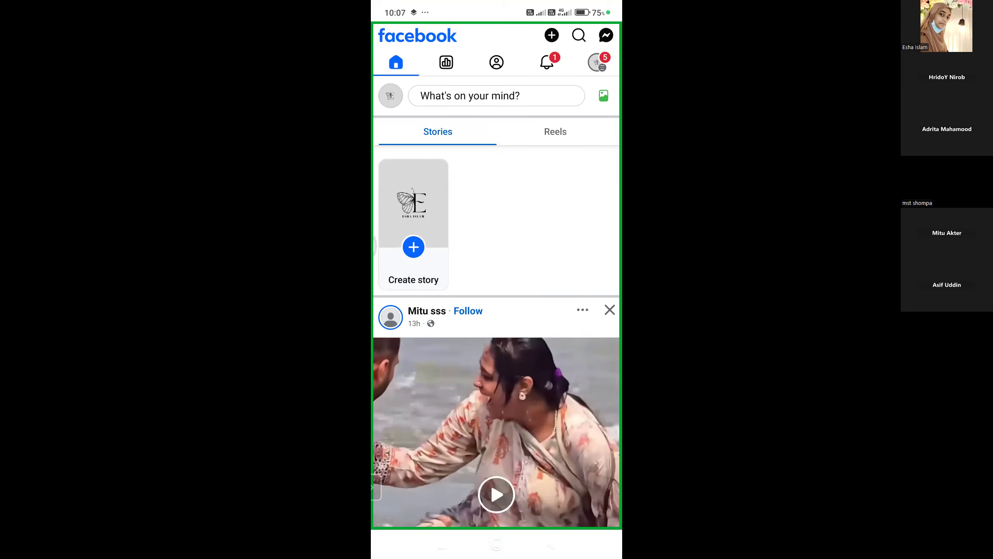
pyautogui.doubleClick(442, 544)
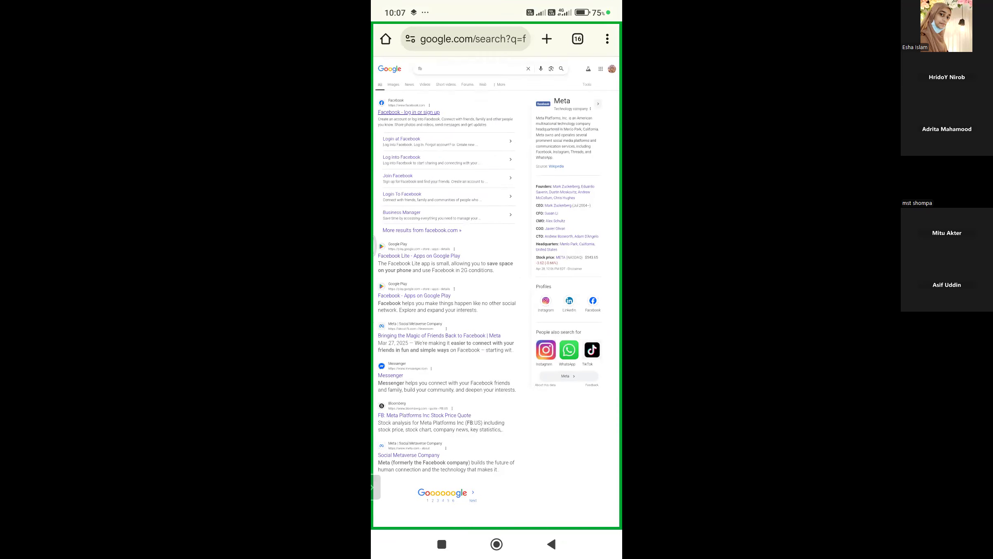
# - Rerun the earlier 'fb' search from history and focus the Google search box
pyautogui.click(552, 544)
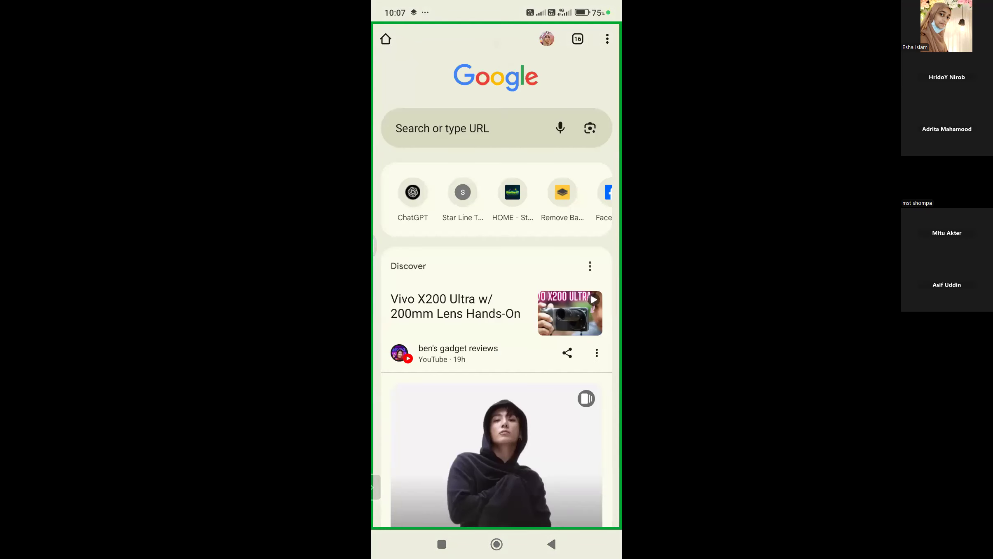
pyautogui.click(443, 128)
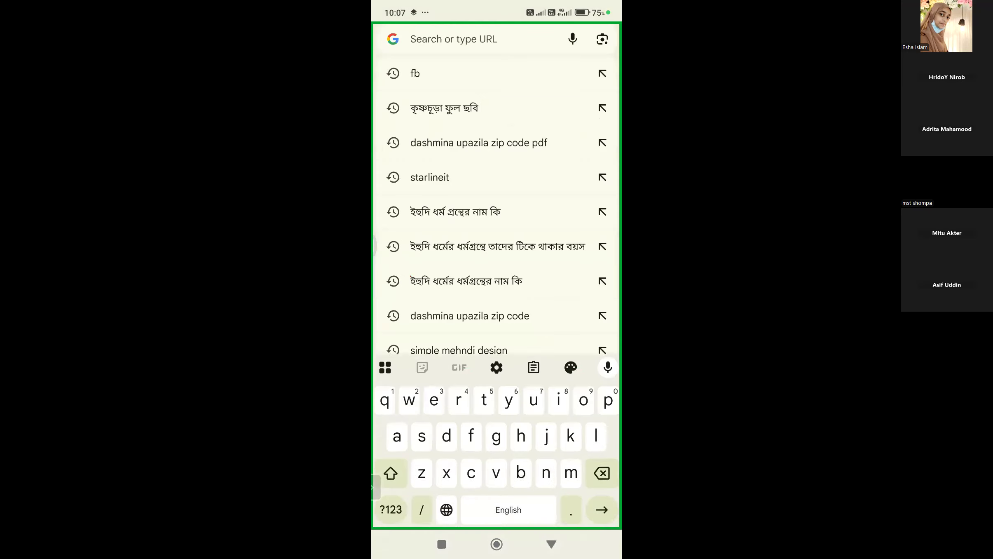
pyautogui.click(551, 544)
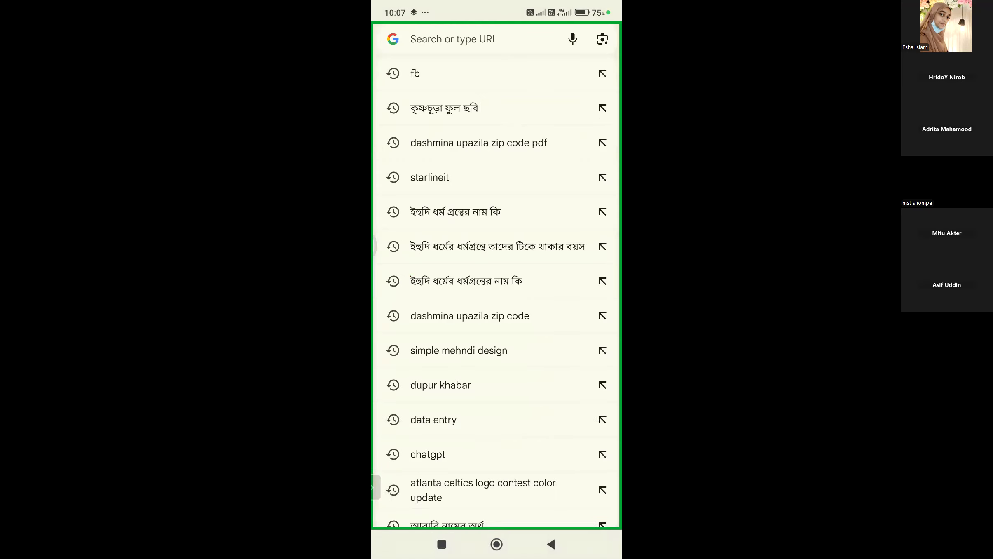
pyautogui.click(415, 73)
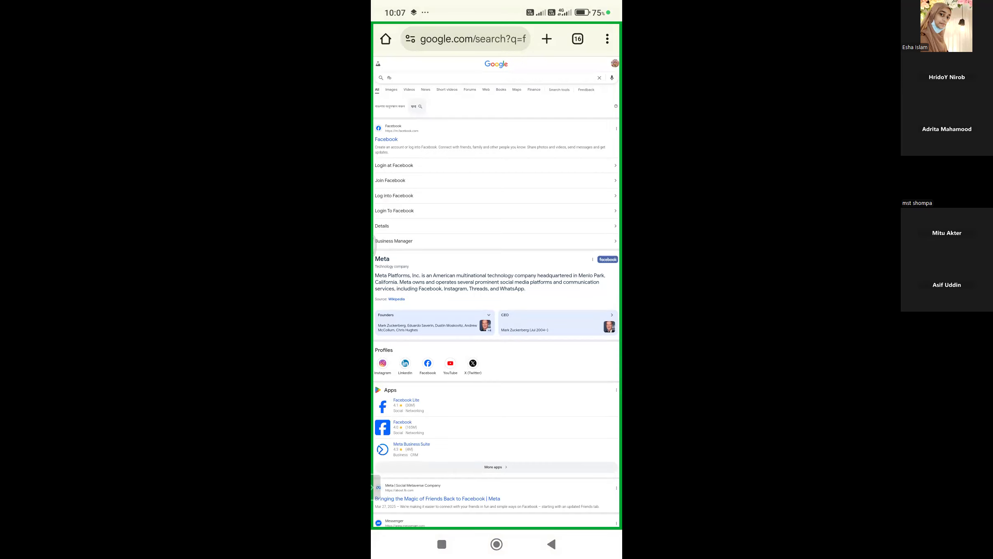
pyautogui.click(486, 78)
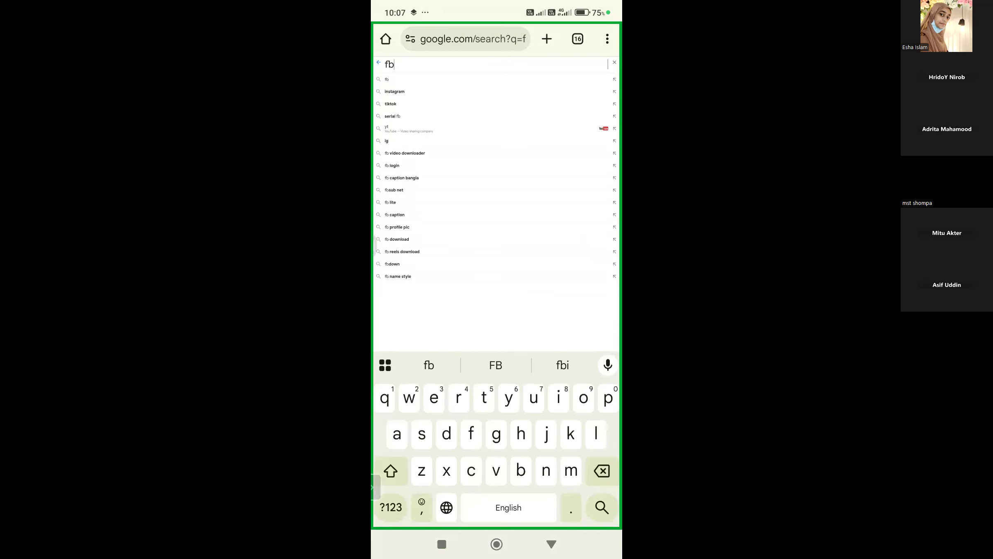
# - Replace the query with a web.facebook.com search and open the 'Log into Facebook' result
pyautogui.click(615, 63)
pyautogui.write('web.')
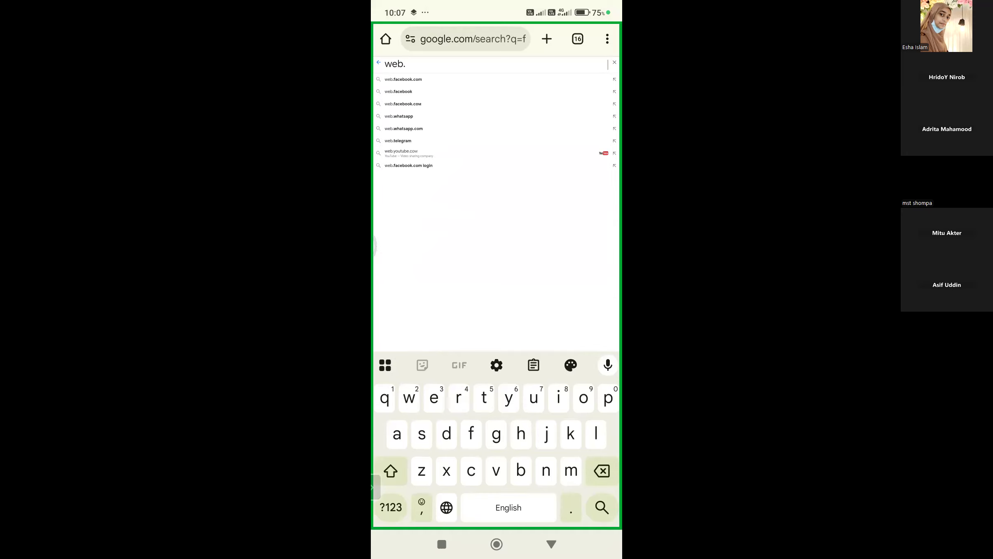
pyautogui.click(403, 79)
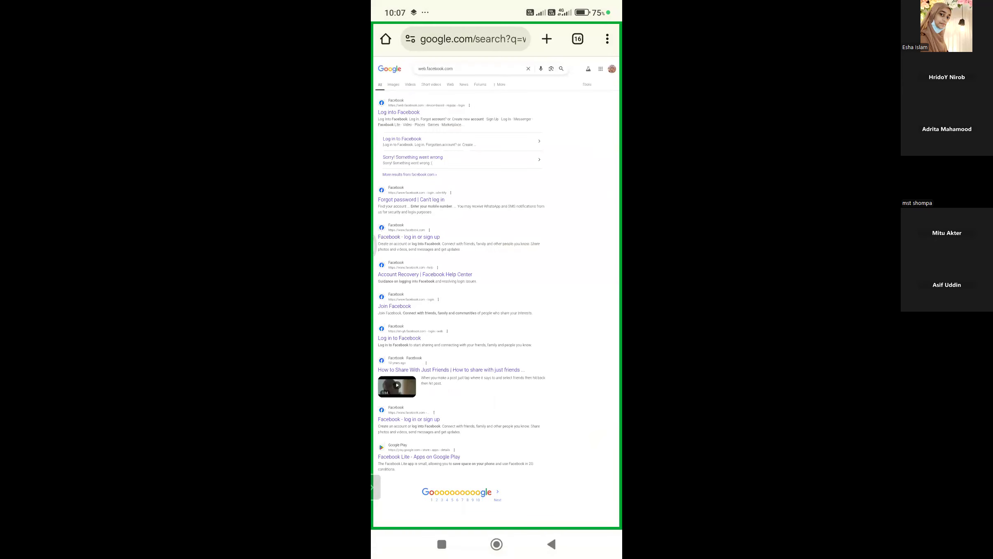
pyautogui.click(472, 39)
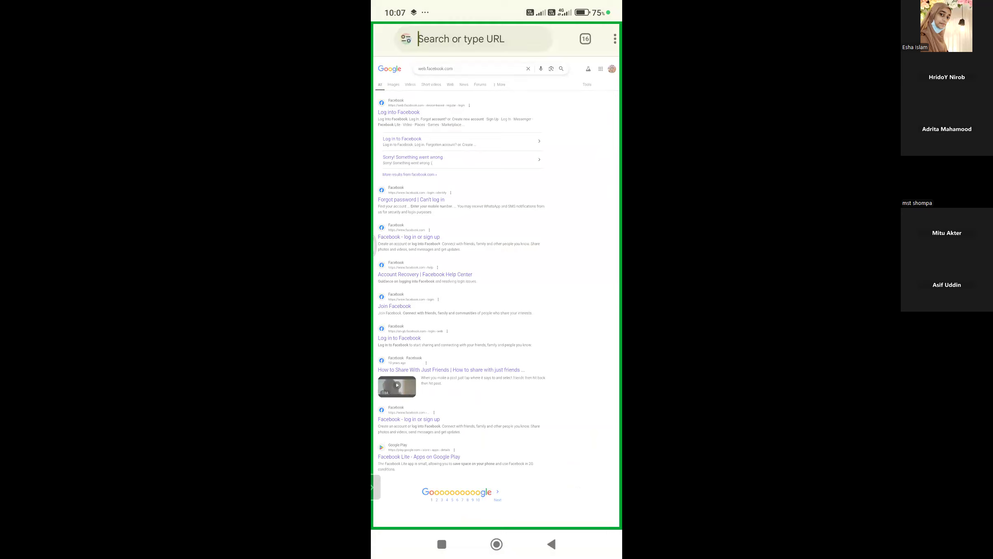
pyautogui.write('web')
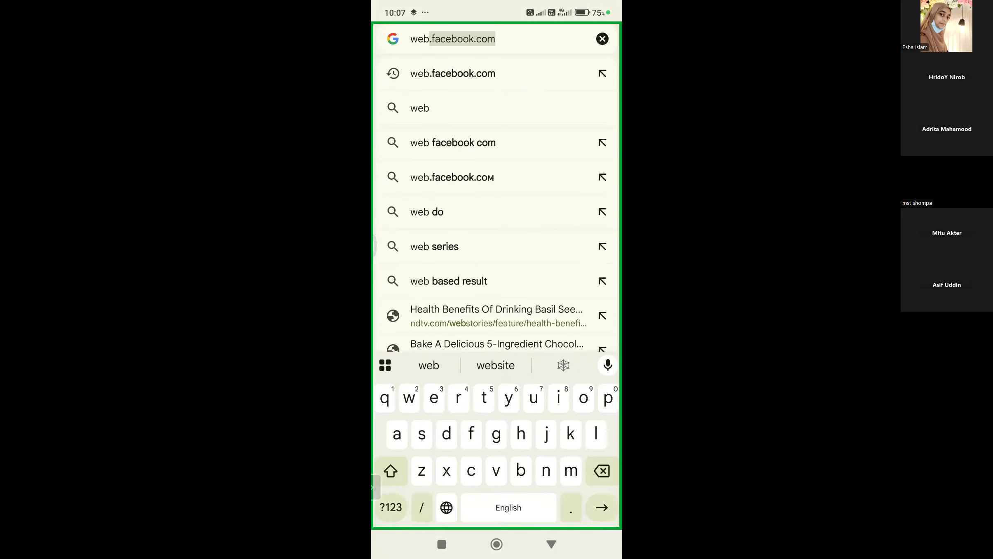
pyautogui.press('Return')
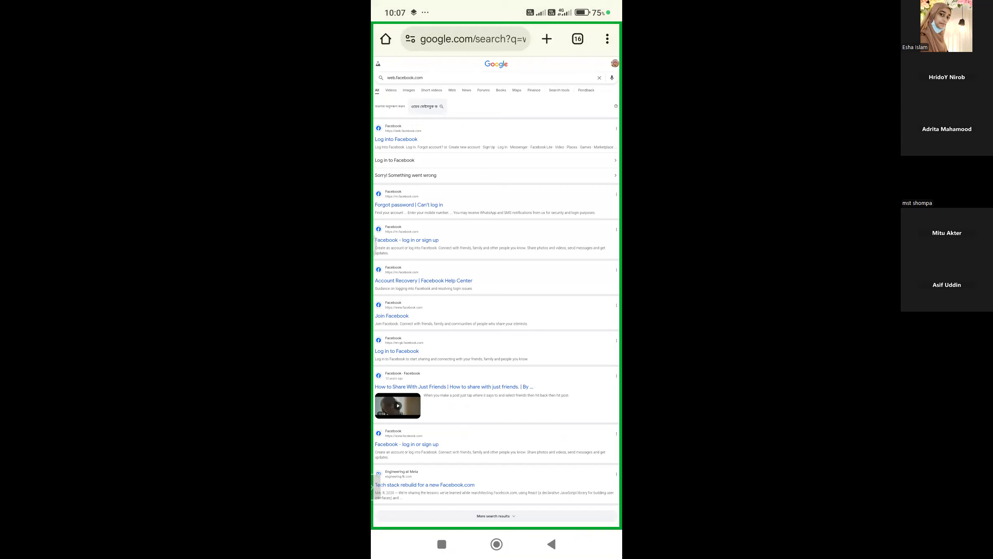
pyautogui.click(396, 139)
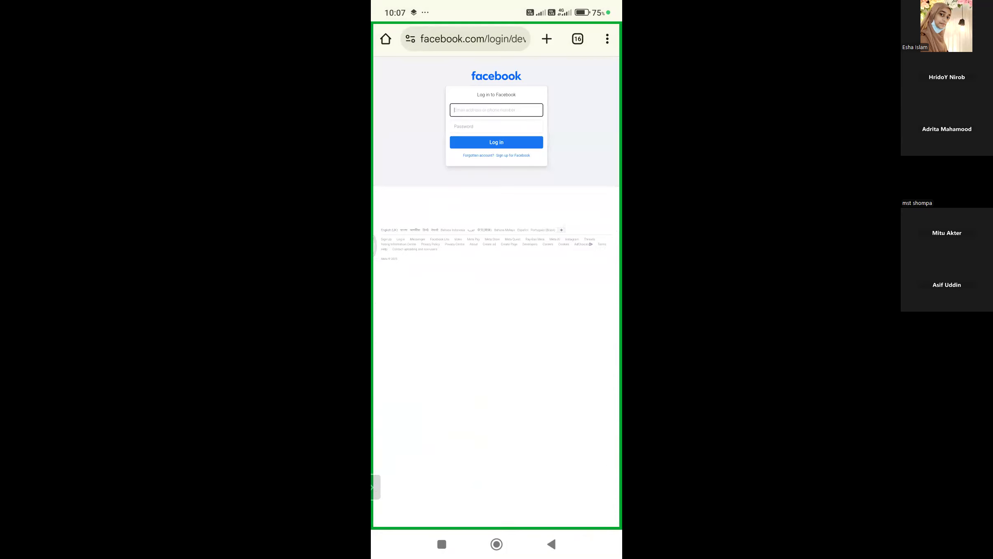
# - Clear the login field and switch the Facebook login page to the desktop site
pyautogui.click(496, 110)
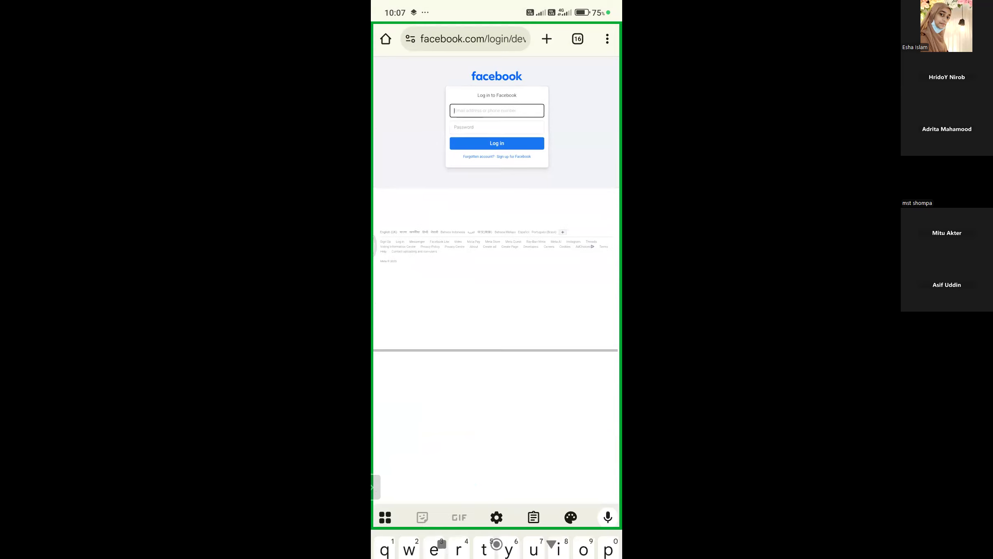
pyautogui.click(391, 507)
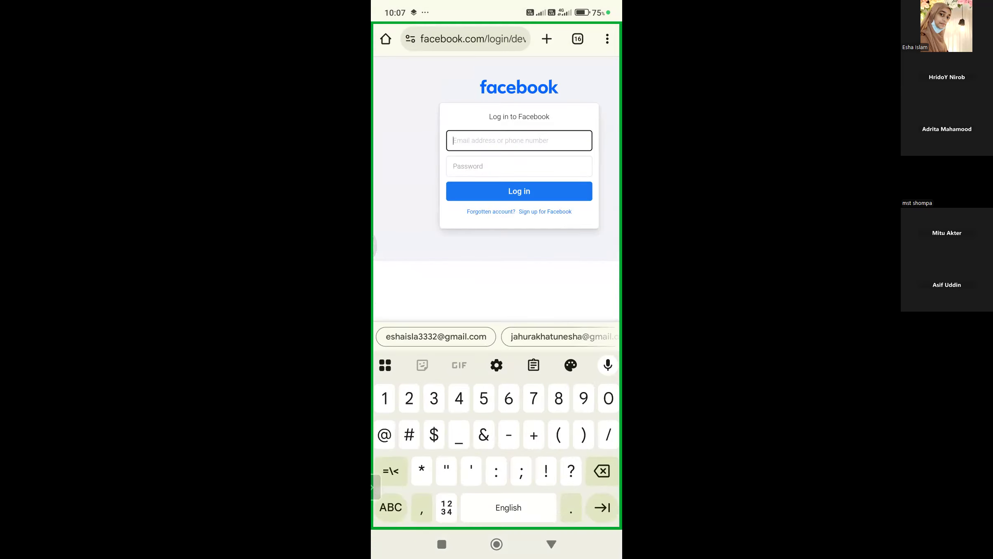
pyautogui.write('01')
pyautogui.press('BackSpace')
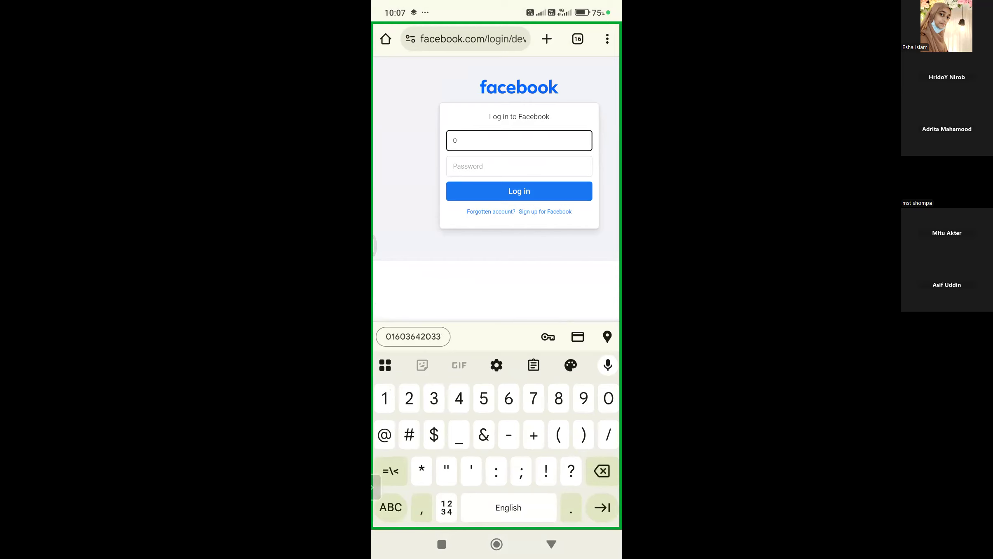
pyautogui.press('BackSpace')
pyautogui.click(608, 39)
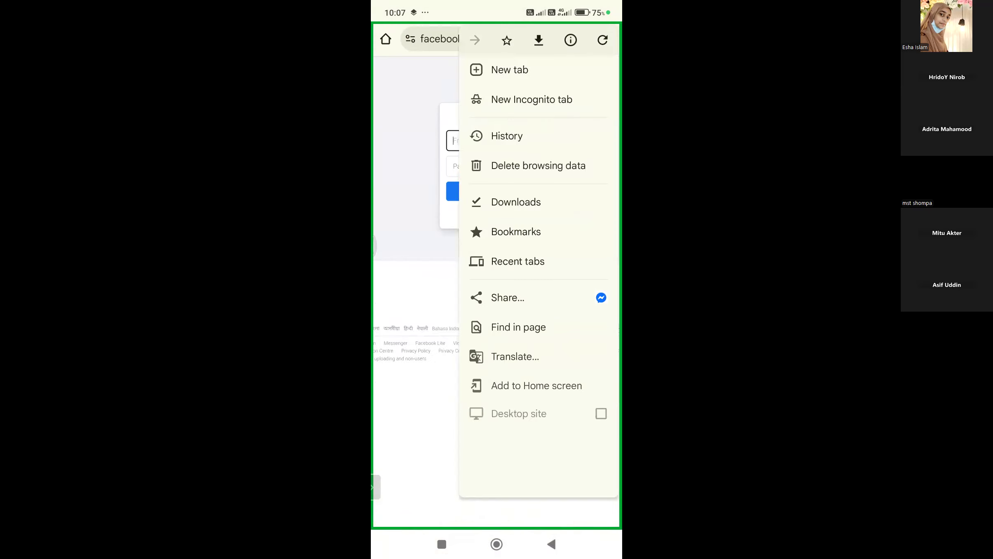
pyautogui.click(601, 417)
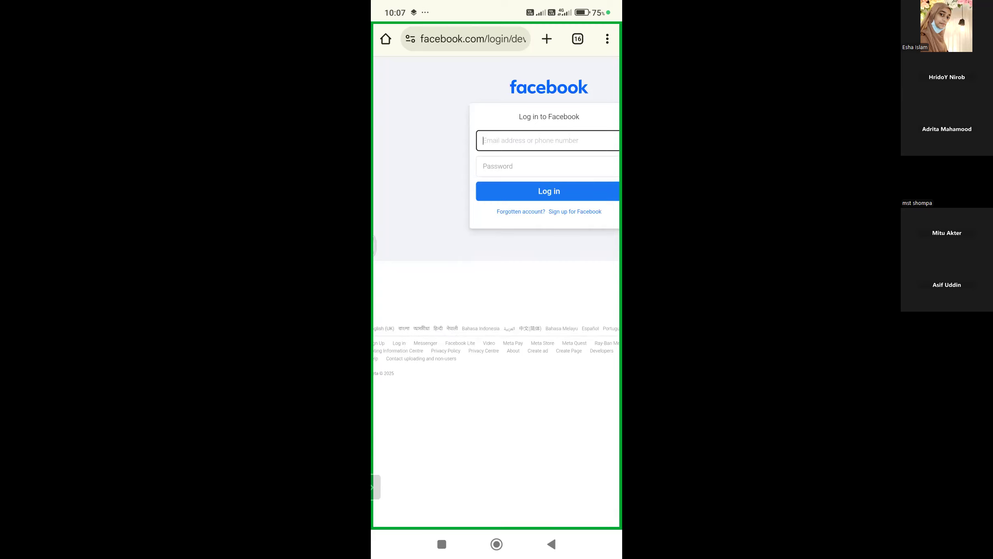
pyautogui.click(607, 38)
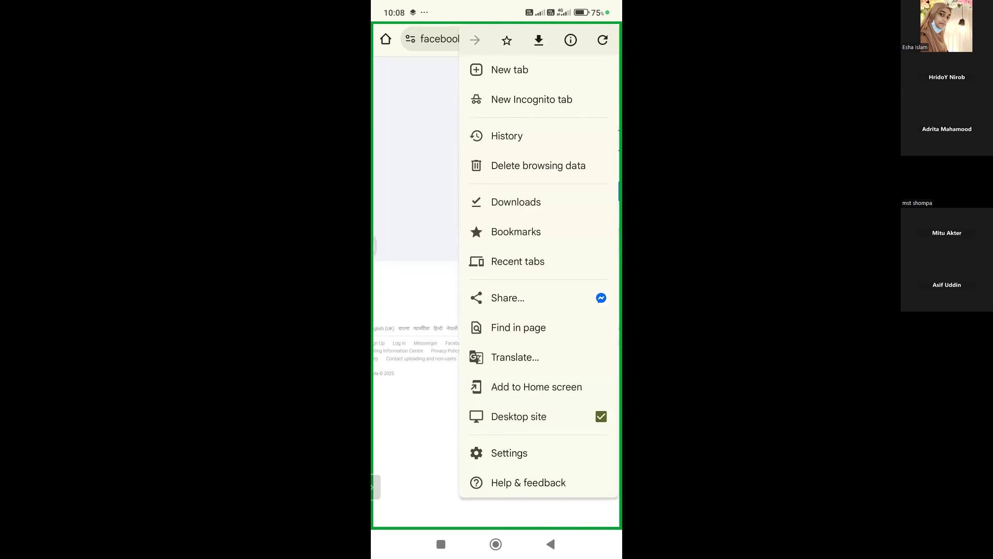
pyautogui.press('Escape')
pyautogui.hscroll(1, 497, 276)
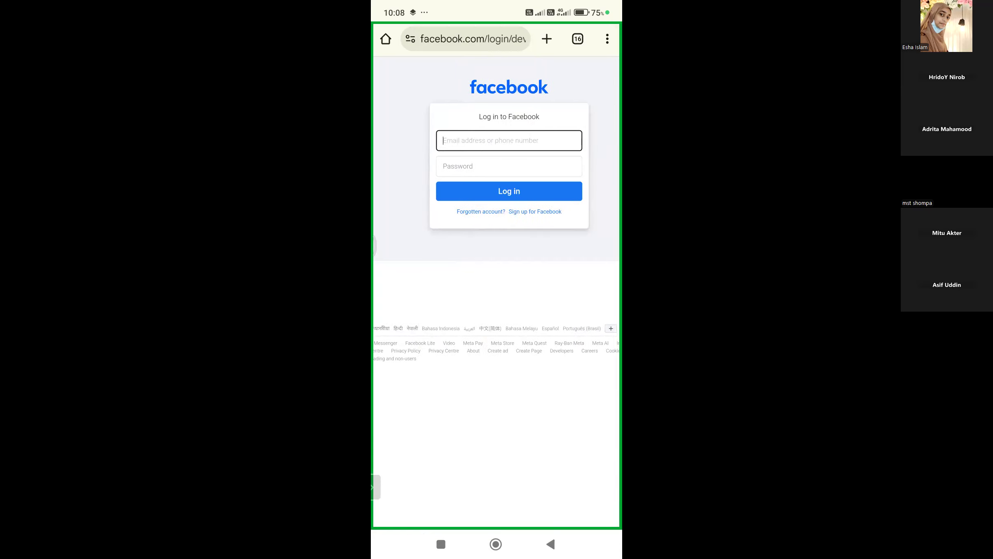
# - Fill in the saved phone number and the account password, then submit the login
pyautogui.write('01')
pyautogui.press('Escape')
pyautogui.click(509, 166)
pyautogui.click(509, 141)
pyautogui.click(413, 337)
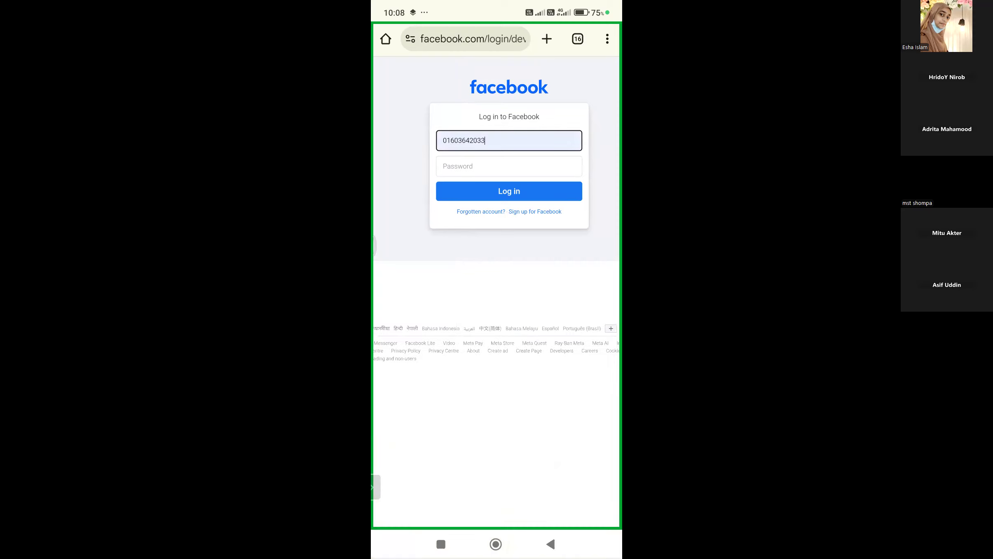
pyautogui.click(509, 166)
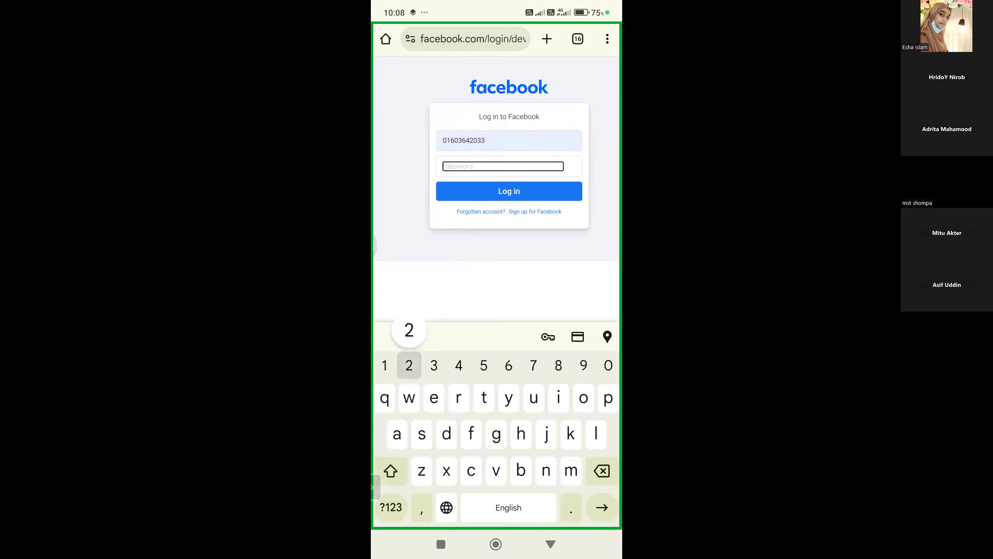
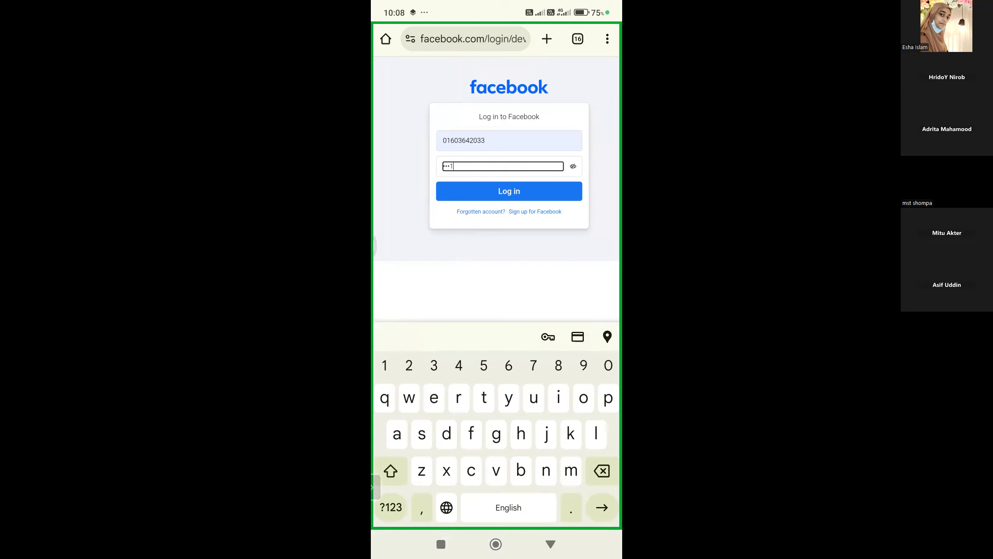
pyautogui.click(391, 507)
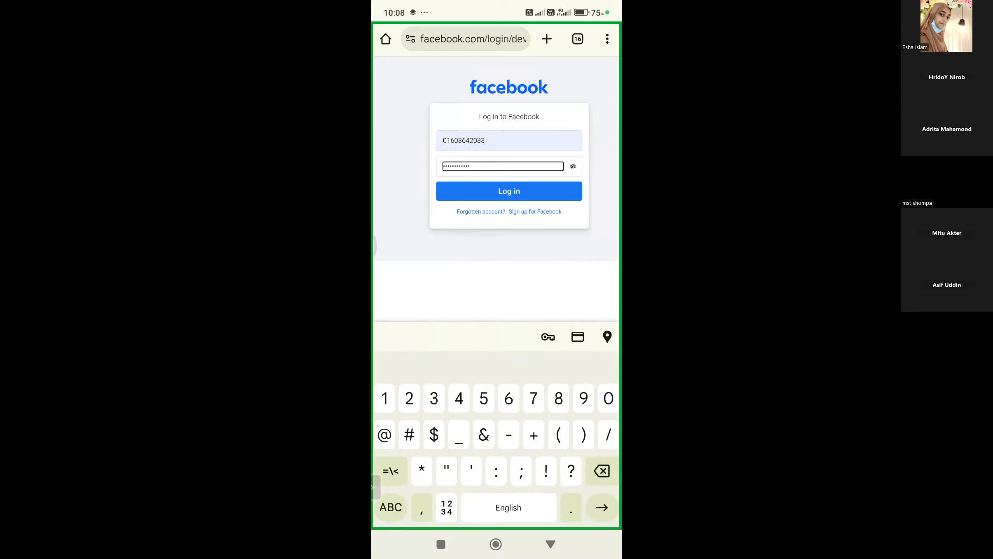
pyautogui.click(509, 191)
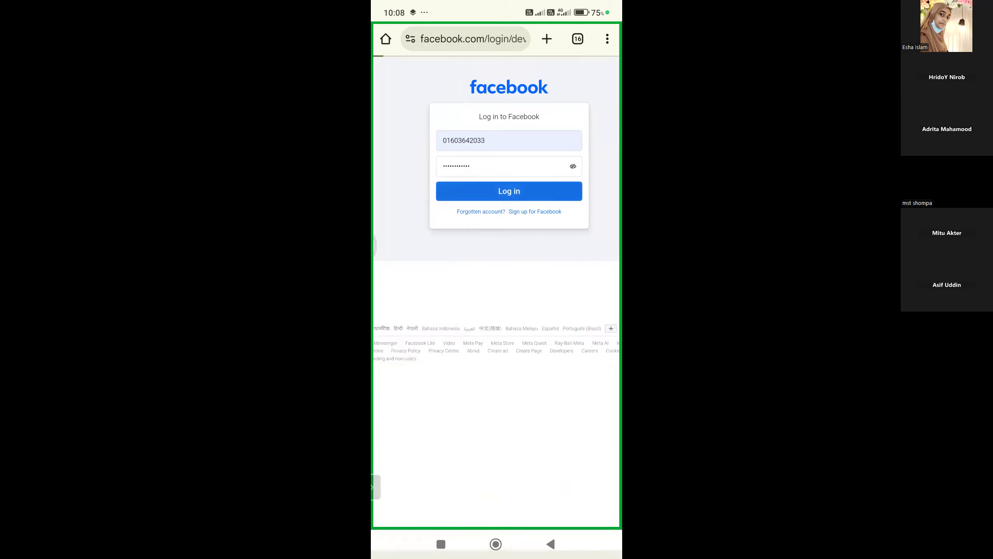